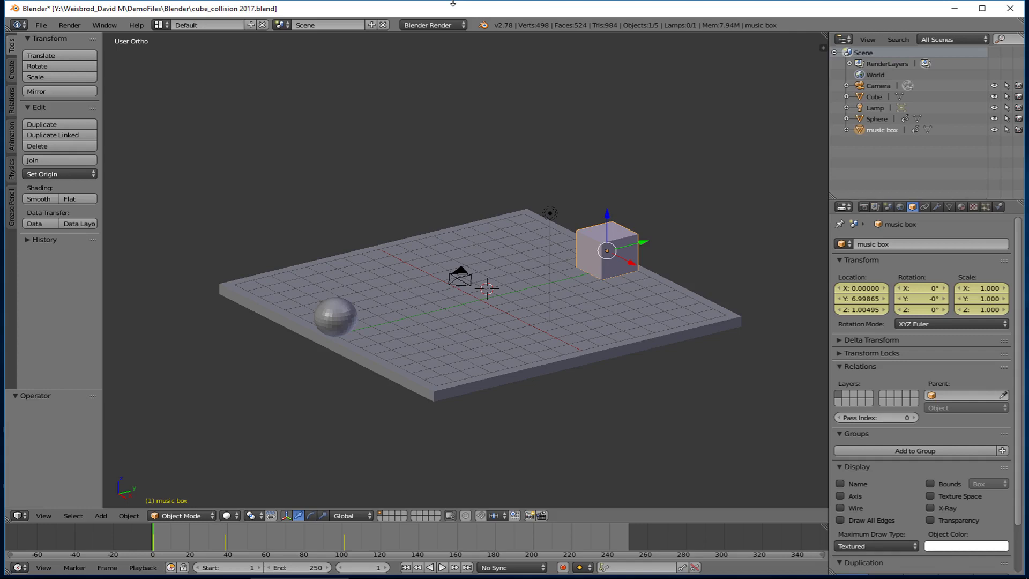
# Step: Select the floor slab and switch it to Edit Mode
pyautogui.moveTo(284, 184)
pyautogui.mouseDown(button='middle')
pyautogui.moveTo(352, 227)
pyautogui.moveTo(271, 199)
pyautogui.mouseUp(button='middle')
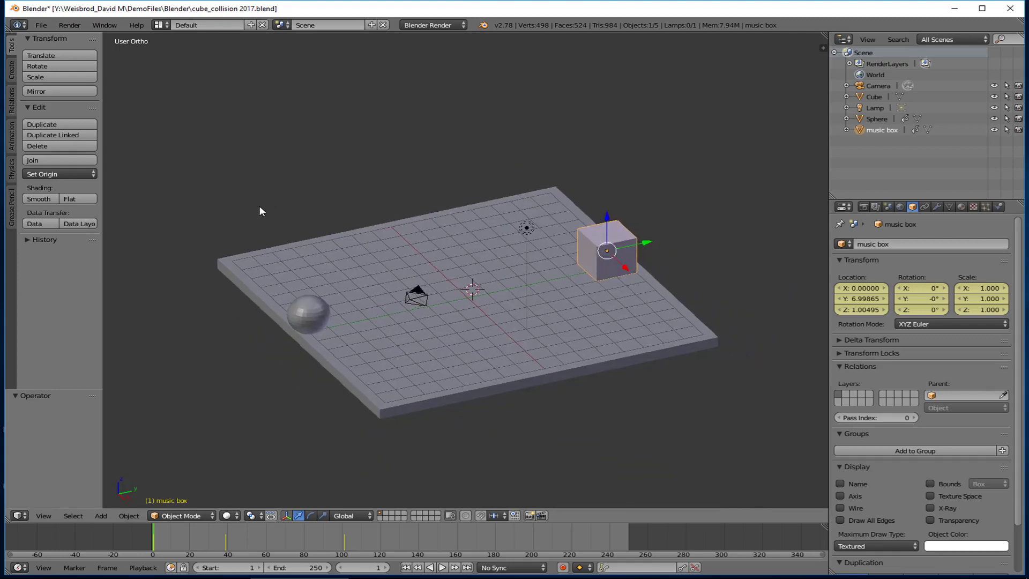
pyautogui.rightClick(407, 386)
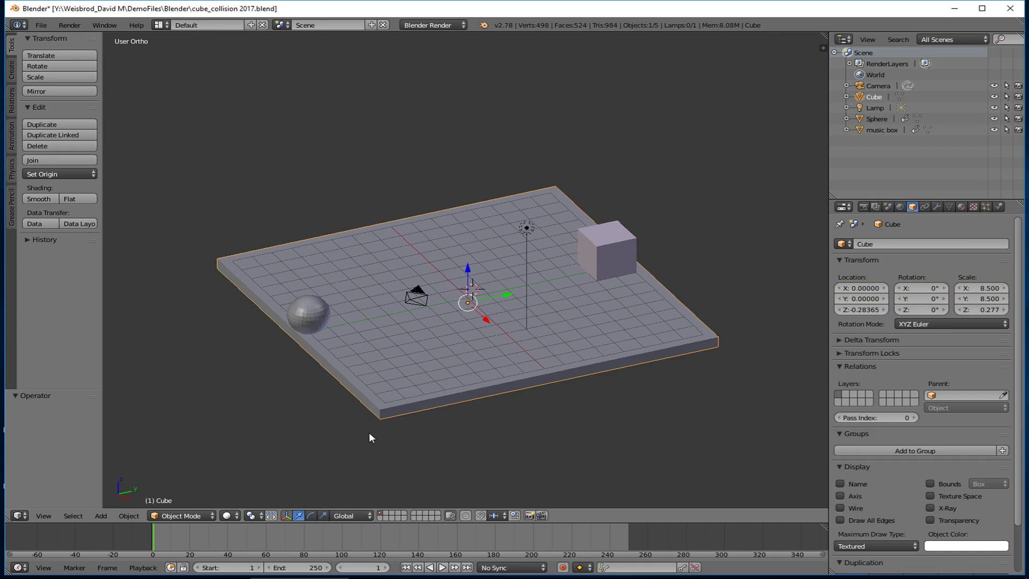
pyautogui.click(186, 514)
pyautogui.press('Tab')
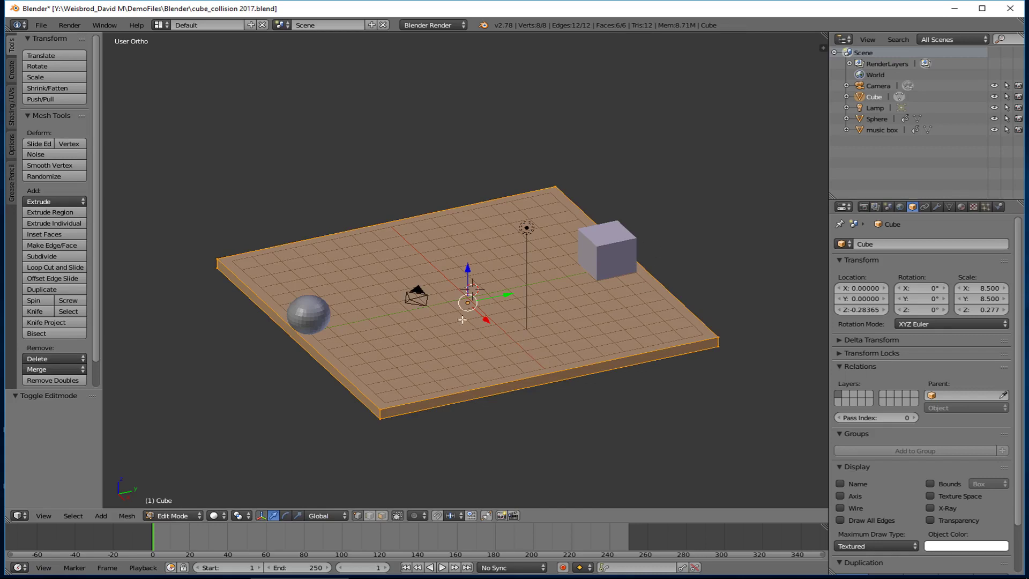
# Step: Try raising the slab's nearest top corner vertex along Z, and undo the move
pyautogui.moveTo(449, 318)
pyautogui.mouseDown(button='middle')
pyautogui.moveTo(457, 253)
pyautogui.moveTo(445, 312)
pyautogui.mouseUp(button='middle')
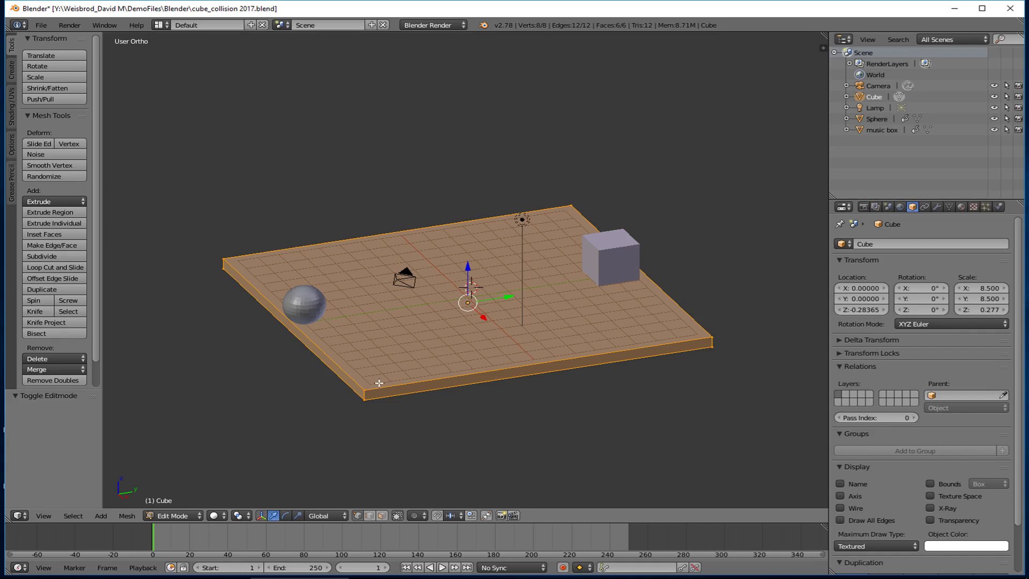
pyautogui.rightClick(364, 391)
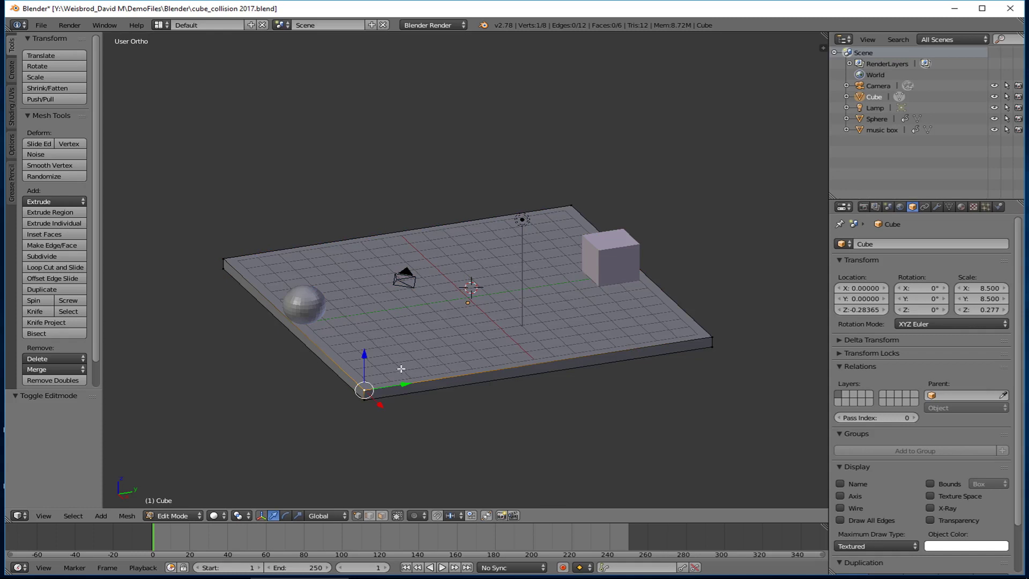
pyautogui.scroll(6, 391, 406)
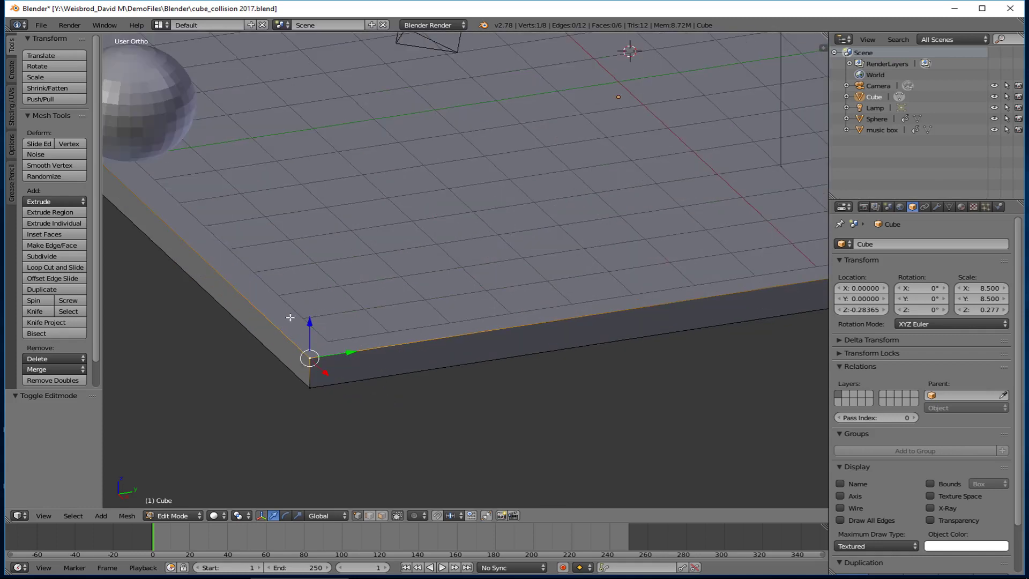
pyautogui.scroll(-8, 287, 305)
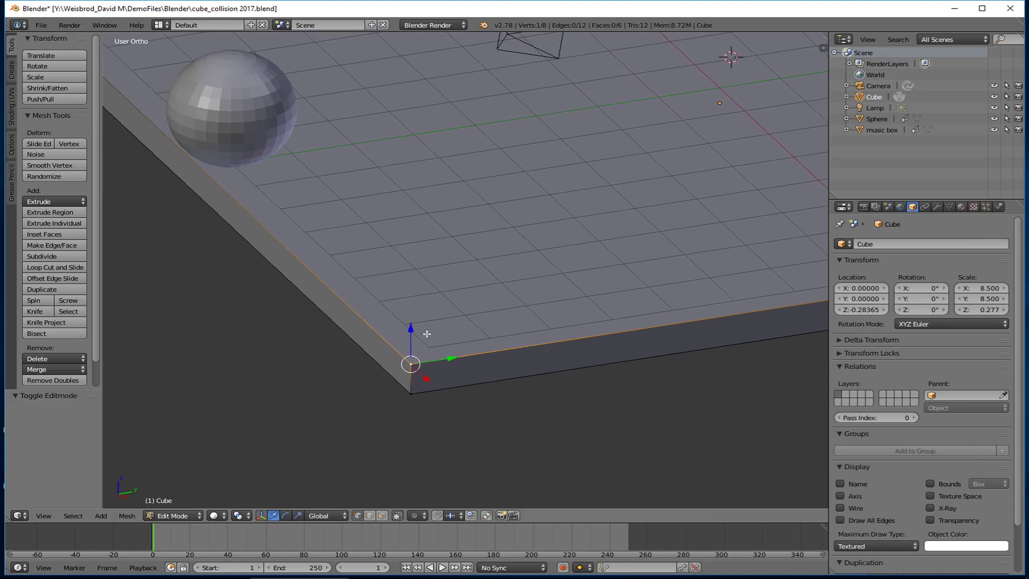
pyautogui.moveTo(423, 310); pyautogui.dragTo(396, 181)
pyautogui.hotkey('ctrl', 'z')
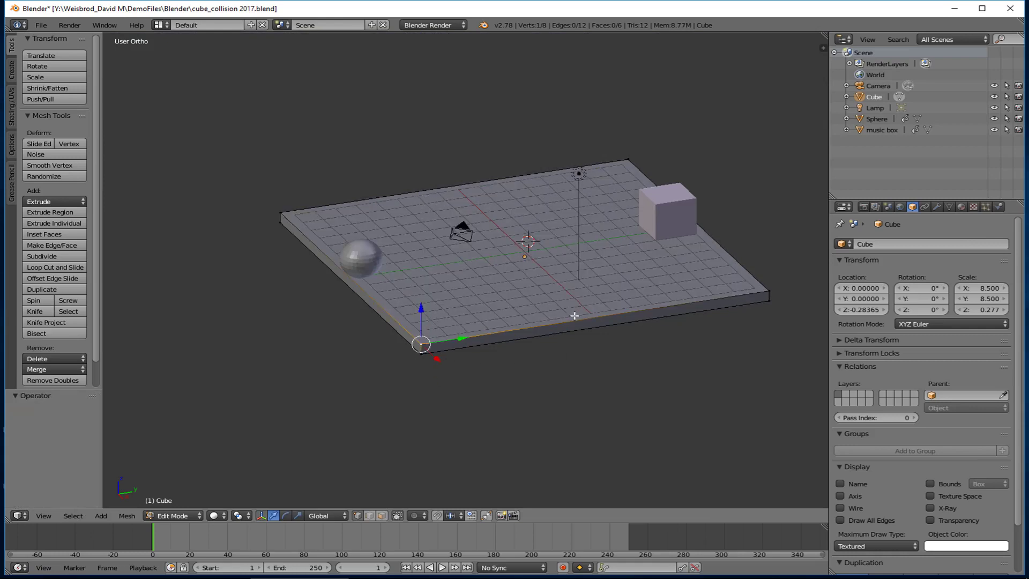
# Step: Try raising the slab's front top edge about 5.57 units along Z in edge select mode, and undo the move
pyautogui.keyDown('shift'); pyautogui.rightClick(771, 291); pyautogui.keyUp('shift')
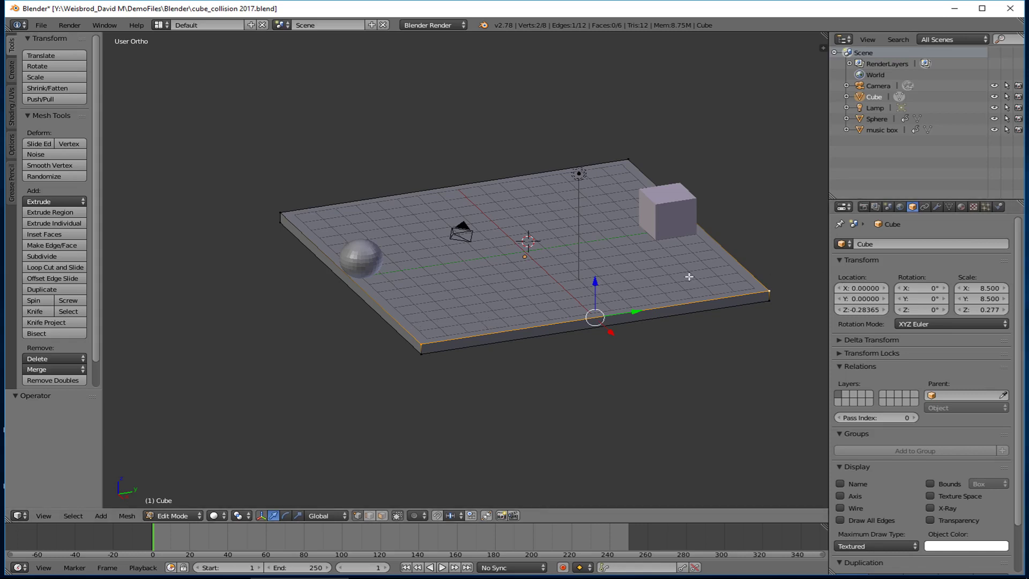
pyautogui.click(369, 516)
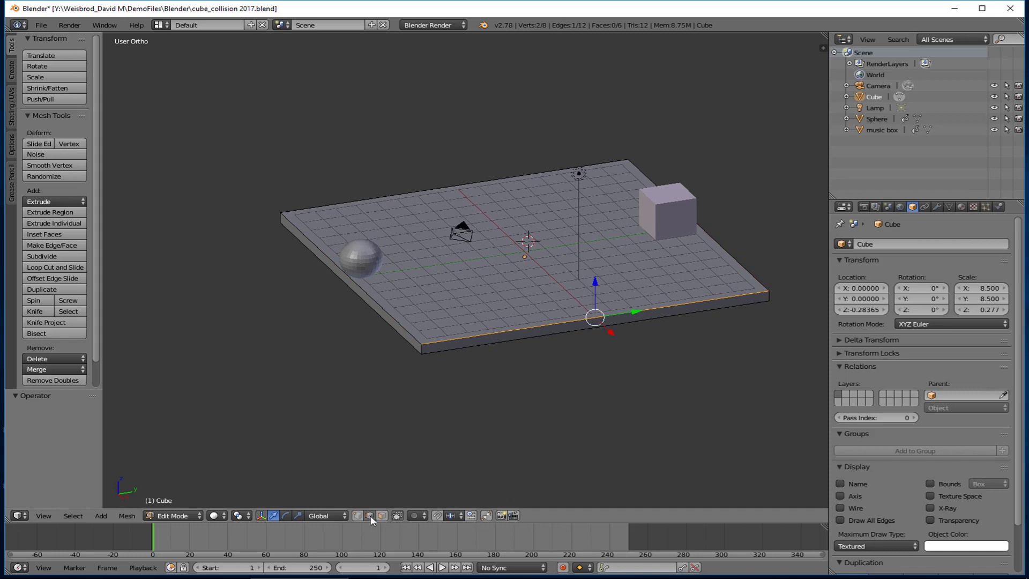
pyautogui.rightClick(556, 324)
pyautogui.moveTo(596, 285); pyautogui.dragTo(544, 185)
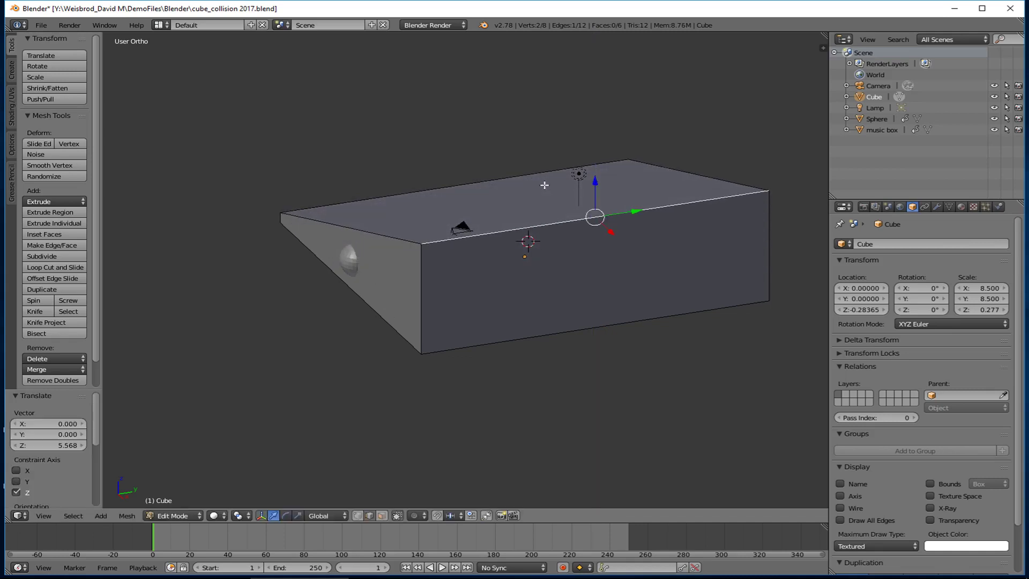
pyautogui.hotkey('ctrl', 'z')
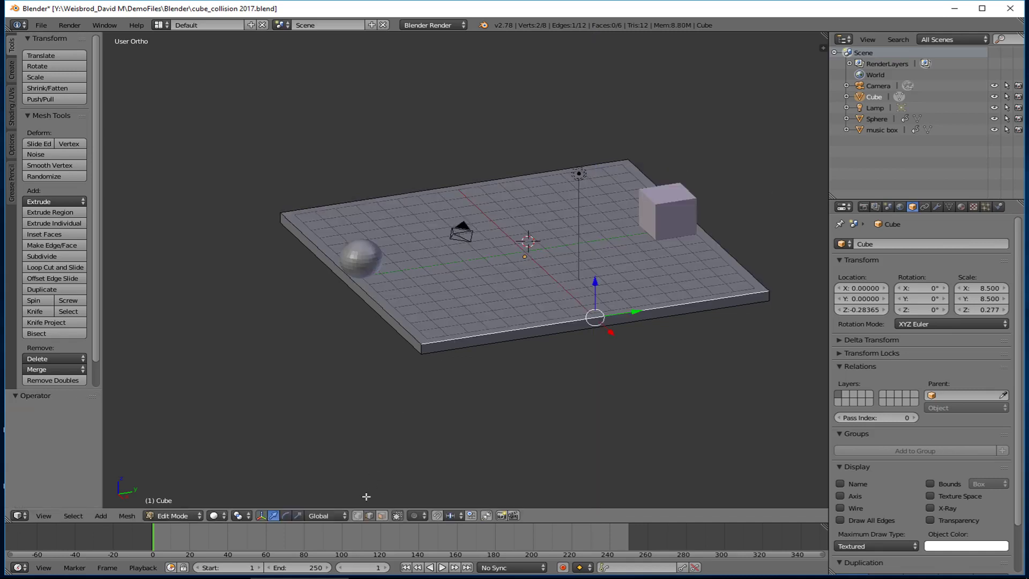
# Step: Try raising the slab's front side face about 2.85 units along Z in face select mode, and undo the move
pyautogui.press('a')
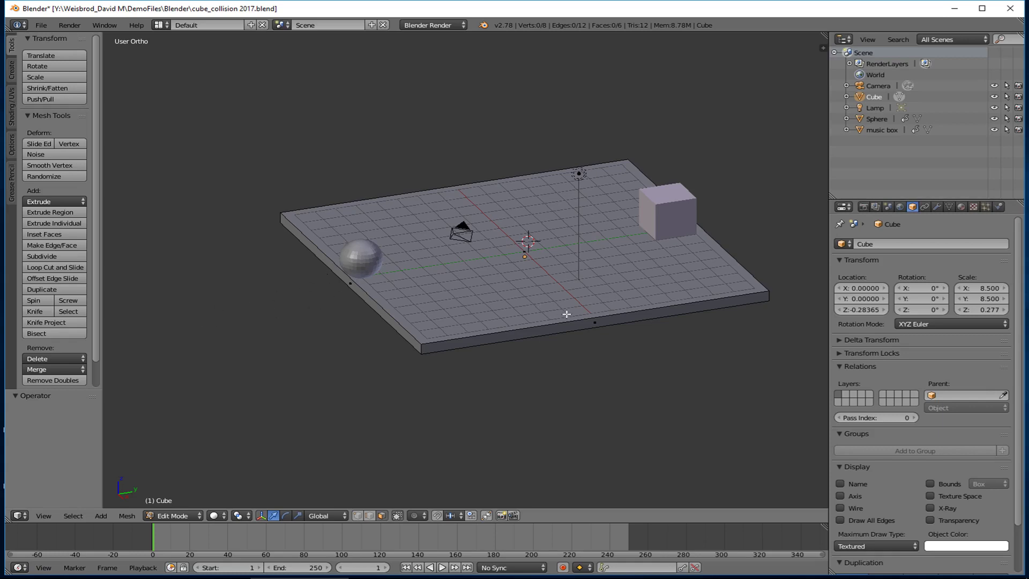
pyautogui.scroll(2, 567, 314)
pyautogui.rightClick(615, 334)
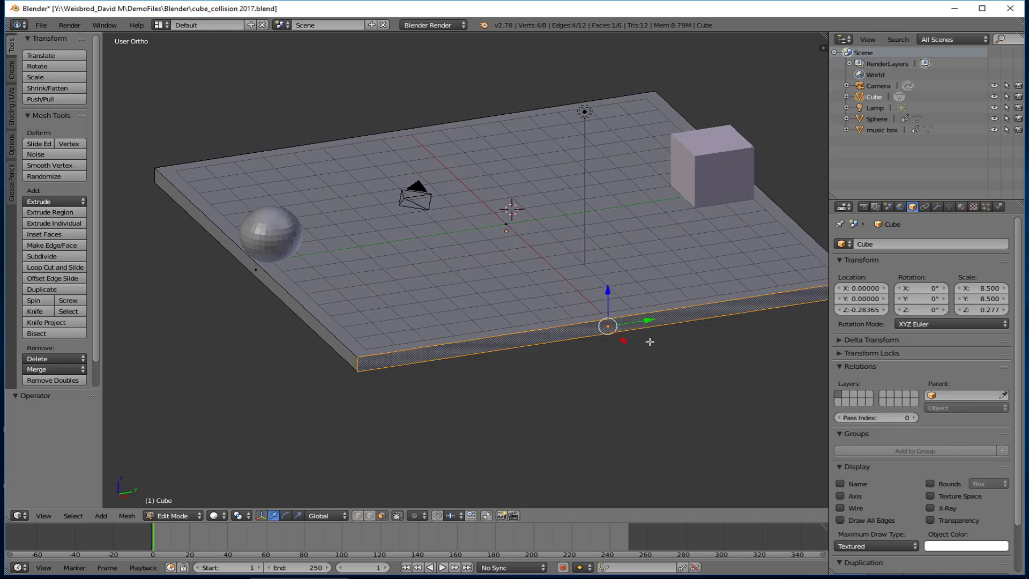
pyautogui.keyDown('shift'); pyautogui.moveTo(650, 341); pyautogui.dragTo(438, 295, button='middle'); pyautogui.keyUp('shift')
pyautogui.moveTo(437, 294); pyautogui.dragTo(434, 220)
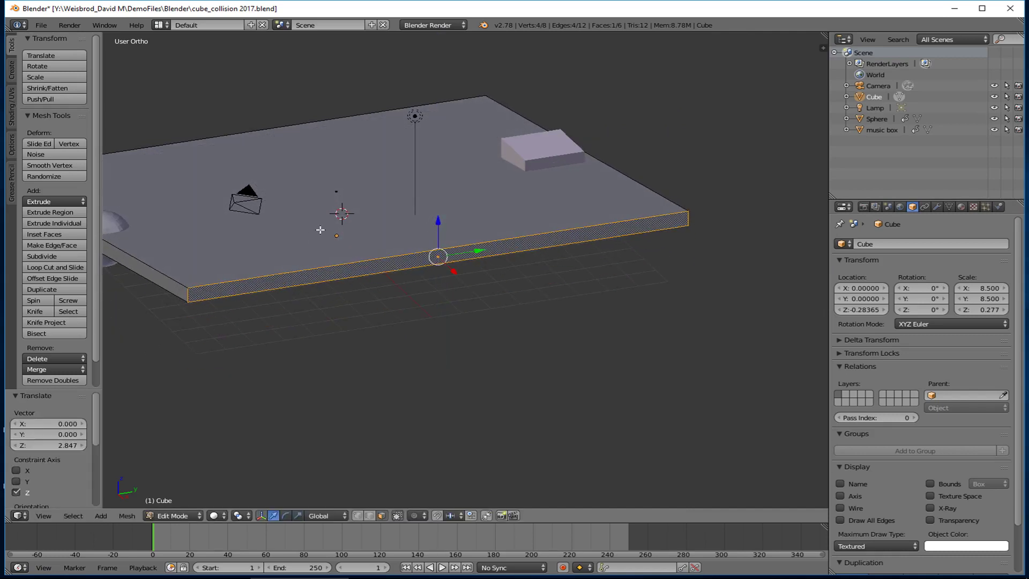
pyautogui.hotkey('ctrl', 'z')
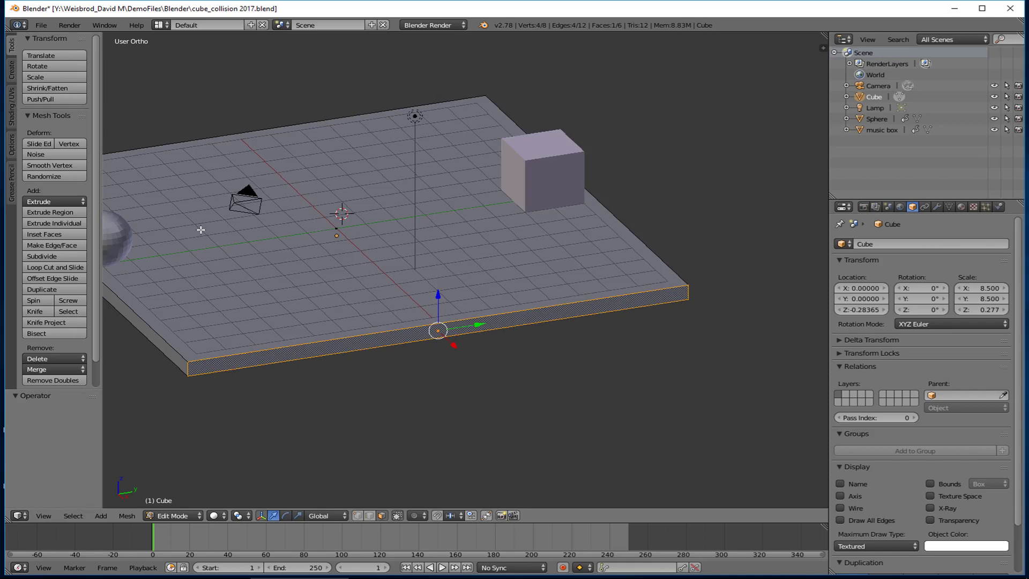
# Step: Try raising the slab's two front top corner vertices about 1.98 units along Z in vertex select mode, and undo the move
pyautogui.click(358, 515)
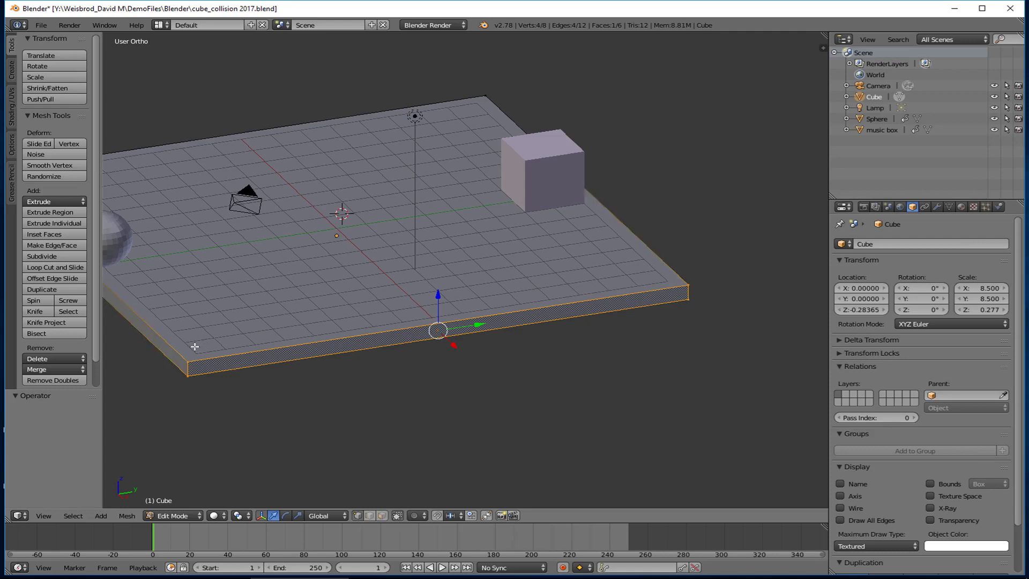
pyautogui.rightClick(188, 362)
pyautogui.rightClick(684, 278)
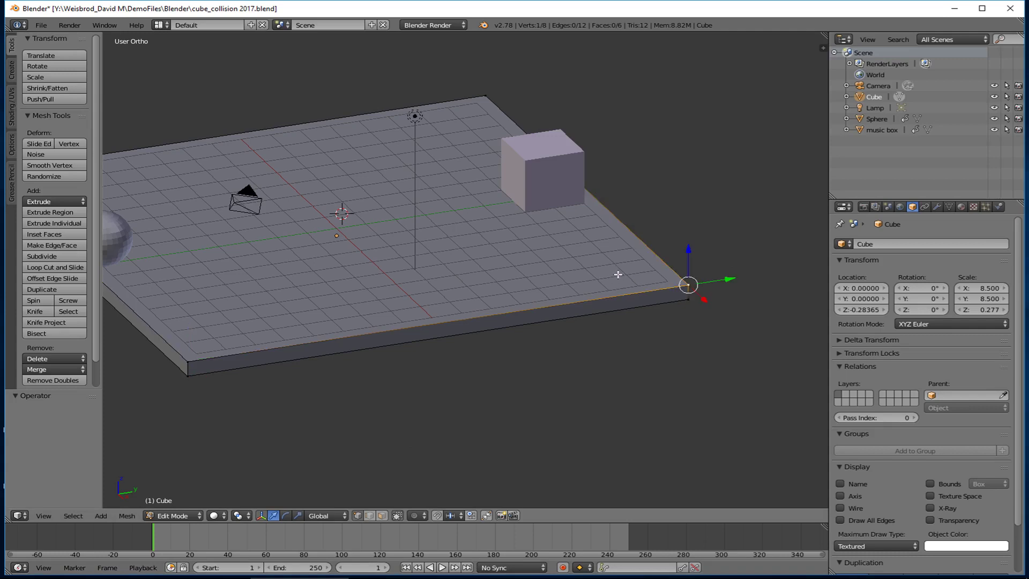
pyautogui.keyDown('shift'); pyautogui.rightClick(201, 362); pyautogui.keyUp('shift')
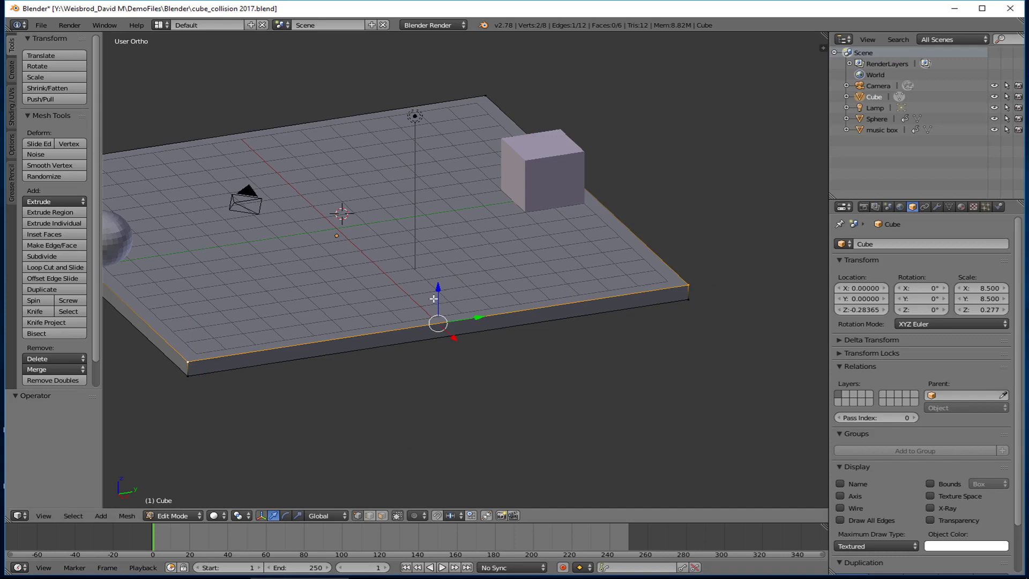
pyautogui.moveTo(435, 296); pyautogui.dragTo(454, 237)
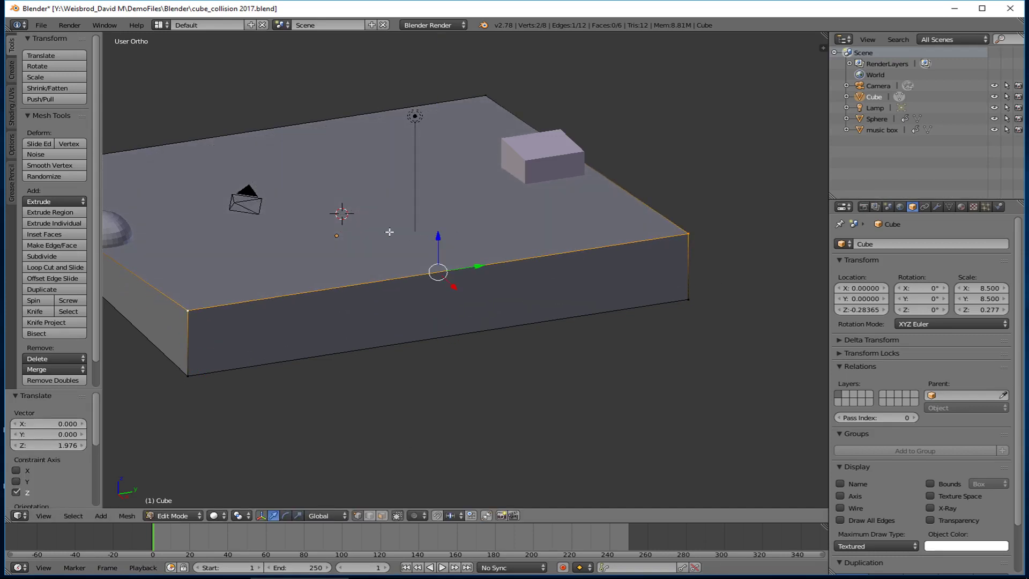
pyautogui.hotkey('ctrl', 'z')
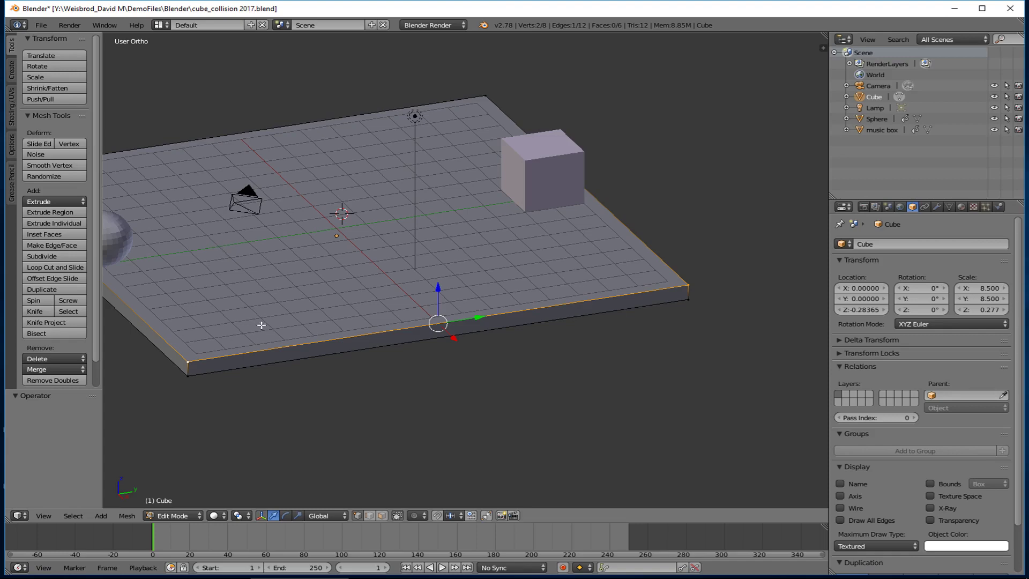
# Step: Toggle the selection of all slab vertices on and off, ending with nothing selected
pyautogui.moveTo(259, 349); pyautogui.dragTo(228, 381, button='middle')
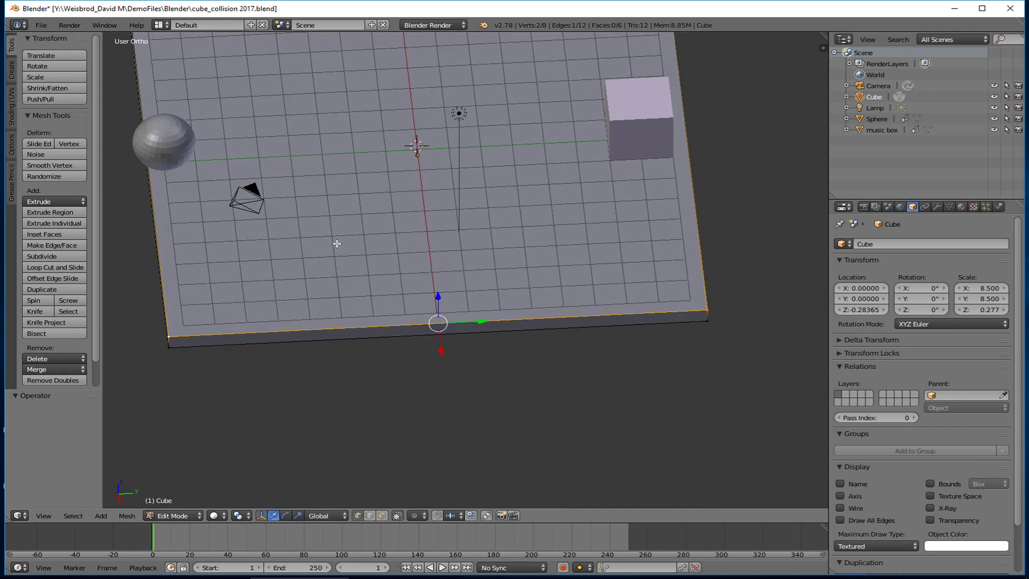
pyautogui.press('a')
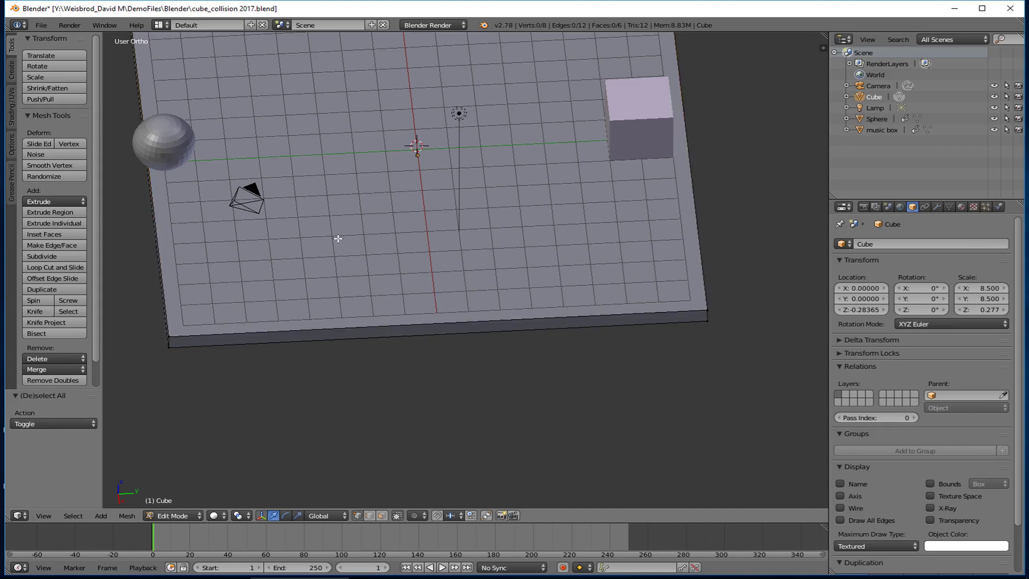
pyautogui.press('a')
pyautogui.moveTo(342, 240); pyautogui.dragTo(337, 217, button='middle')
pyautogui.press('a')
pyautogui.press('a')
pyautogui.press('a')
pyautogui.press('a')
pyautogui.press('a')
pyautogui.press('a')
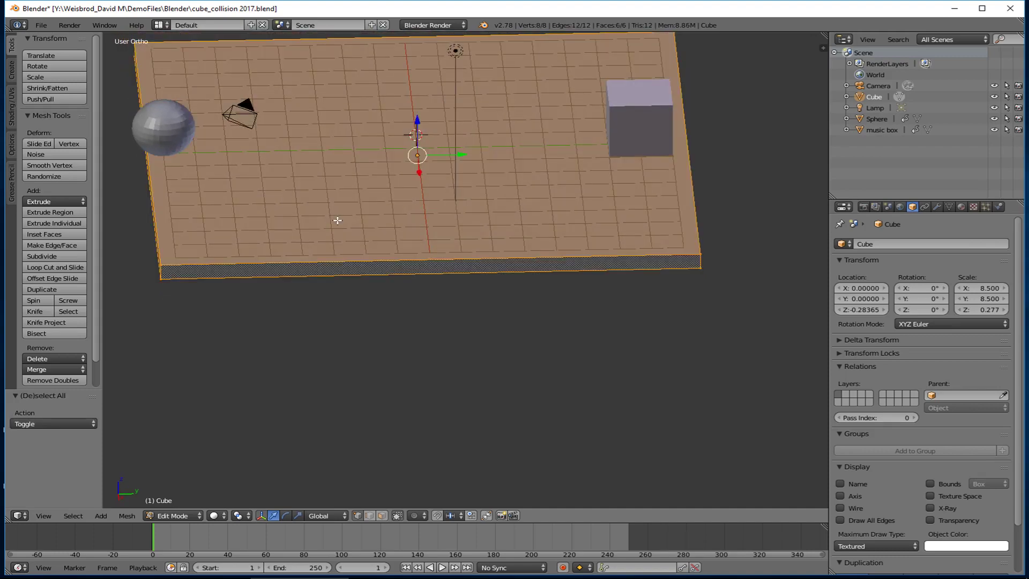
pyautogui.press('a')
pyautogui.keyDown('shift'); pyautogui.moveTo(340, 222); pyautogui.dragTo(391, 386, button='middle'); pyautogui.keyUp('shift')
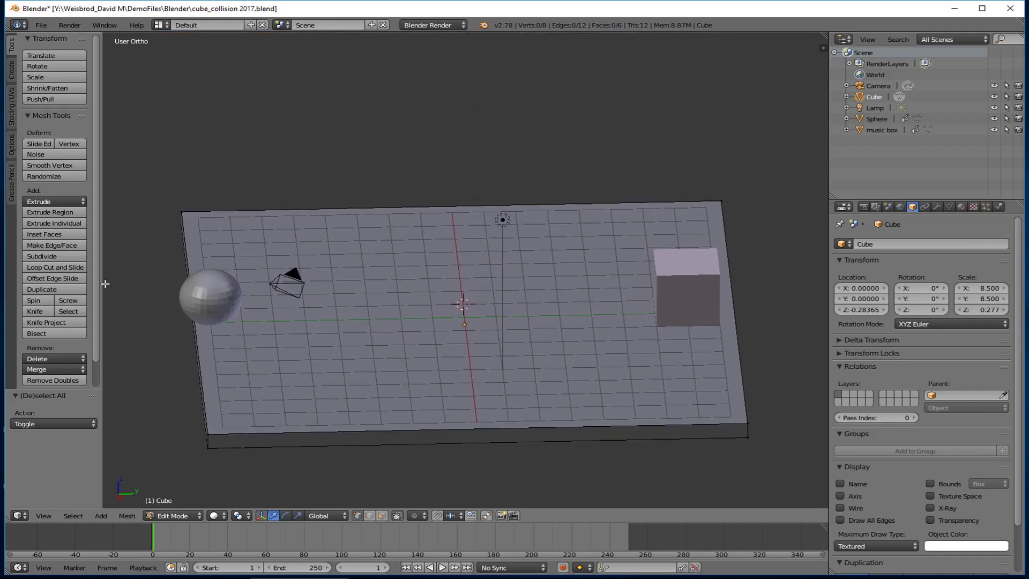
# Step: Add a single loop cut along the slab's width and slide it close to the front edge
pyautogui.click(38, 268)
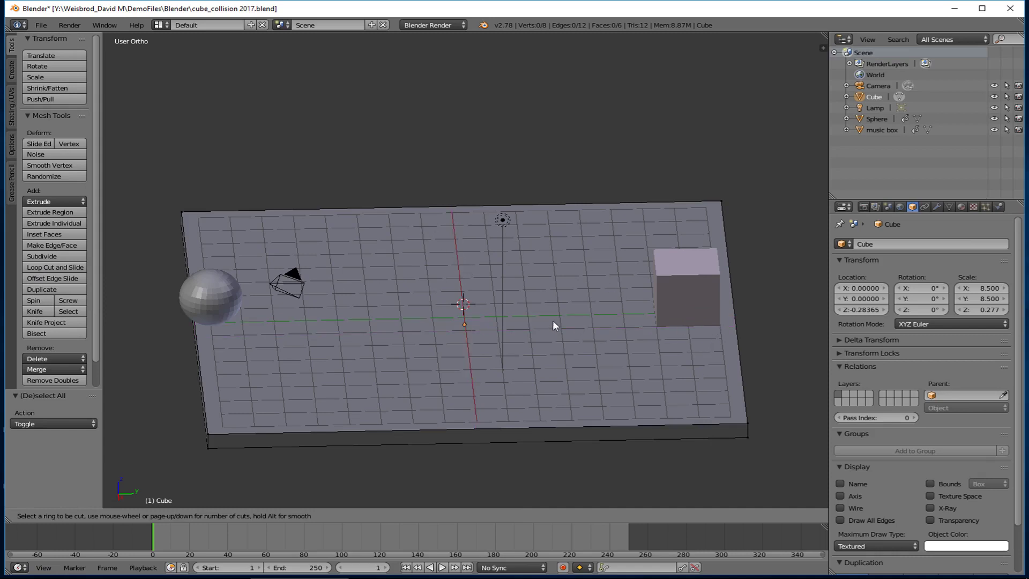
pyautogui.click(727, 335)
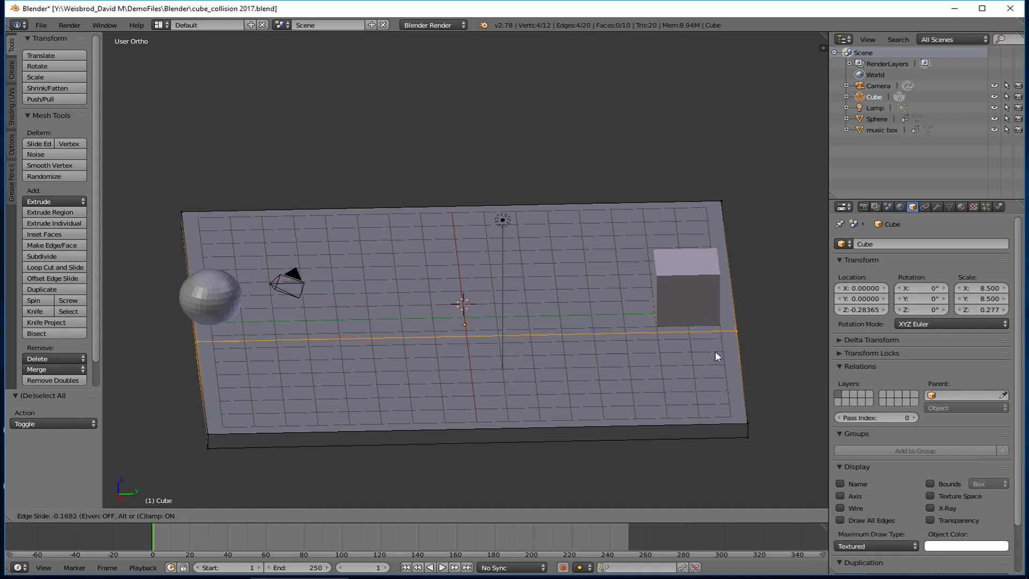
pyautogui.click(729, 432)
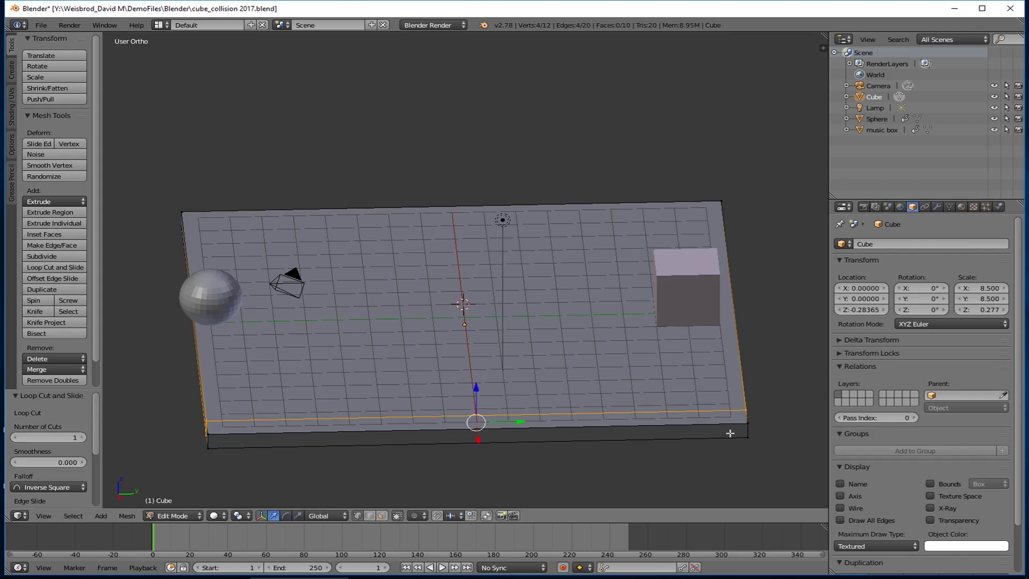
# Step: Try moving the narrow end face beside the loop cut about -3.18 units along Y, and undo the move
pyautogui.moveTo(566, 420); pyautogui.dragTo(381, 431, button='middle')
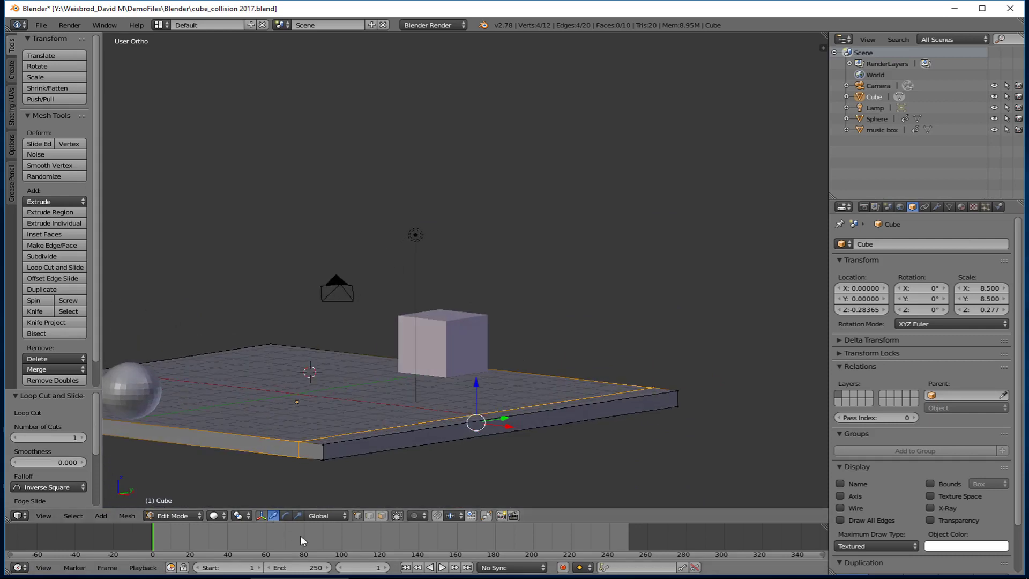
pyautogui.press('a')
pyautogui.moveTo(410, 456); pyautogui.dragTo(289, 465, button='middle')
pyautogui.rightClick(241, 466)
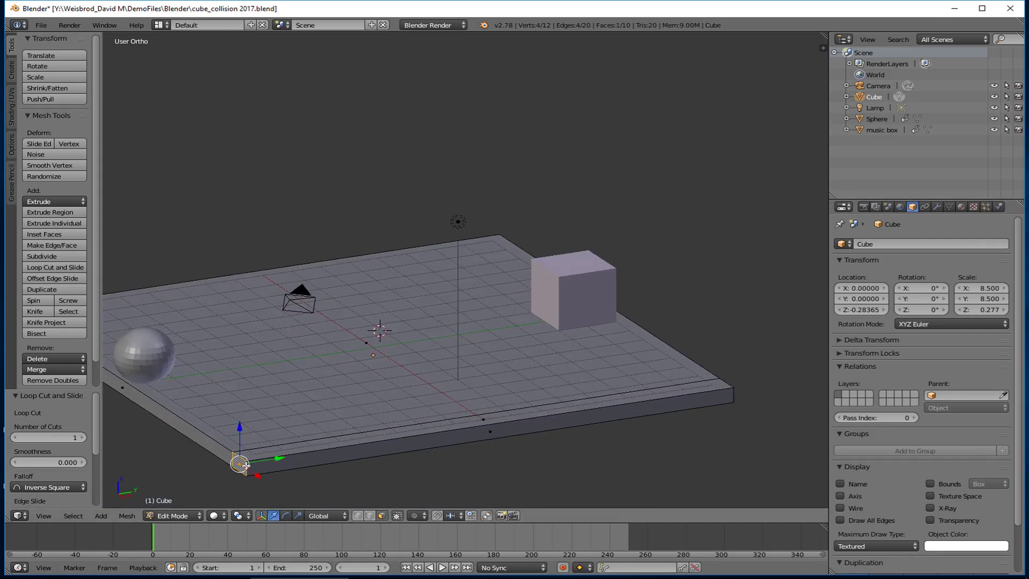
pyautogui.press('g')
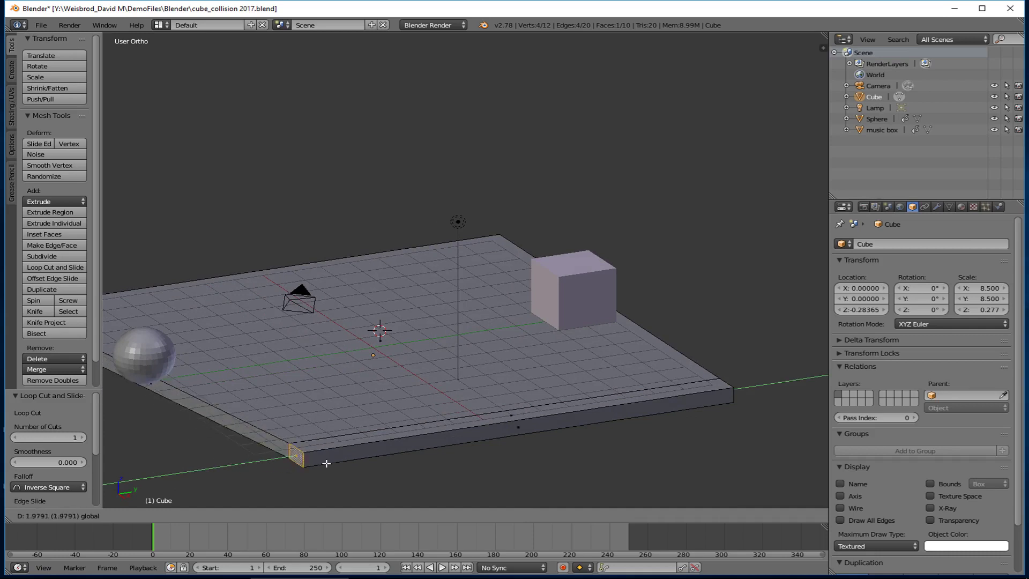
pyautogui.click(188, 478)
pyautogui.keyDown('shift'); pyautogui.moveTo(315, 429); pyautogui.dragTo(592, 404, button='middle'); pyautogui.keyUp('shift')
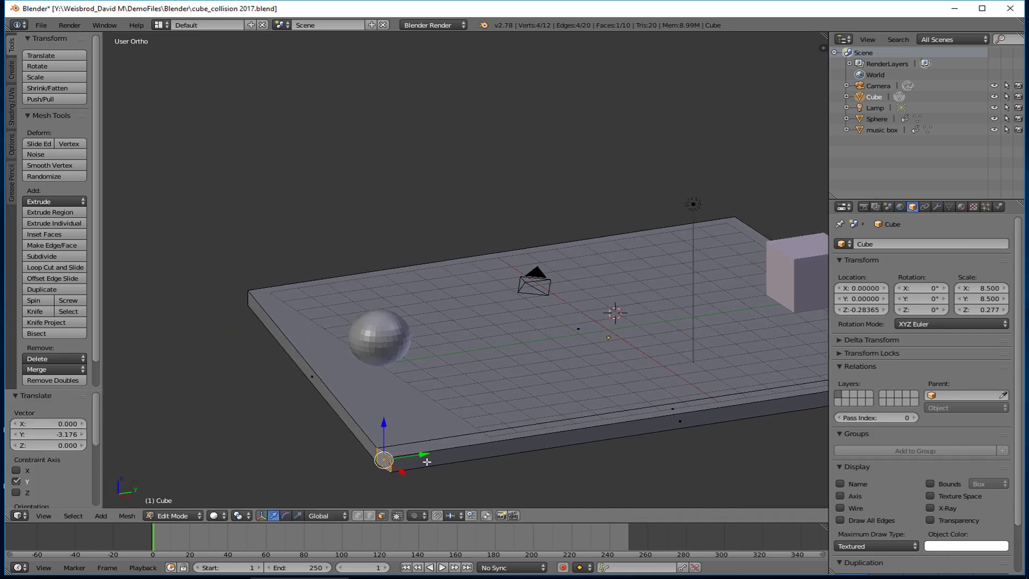
pyautogui.hotkey('ctrl', 'z')
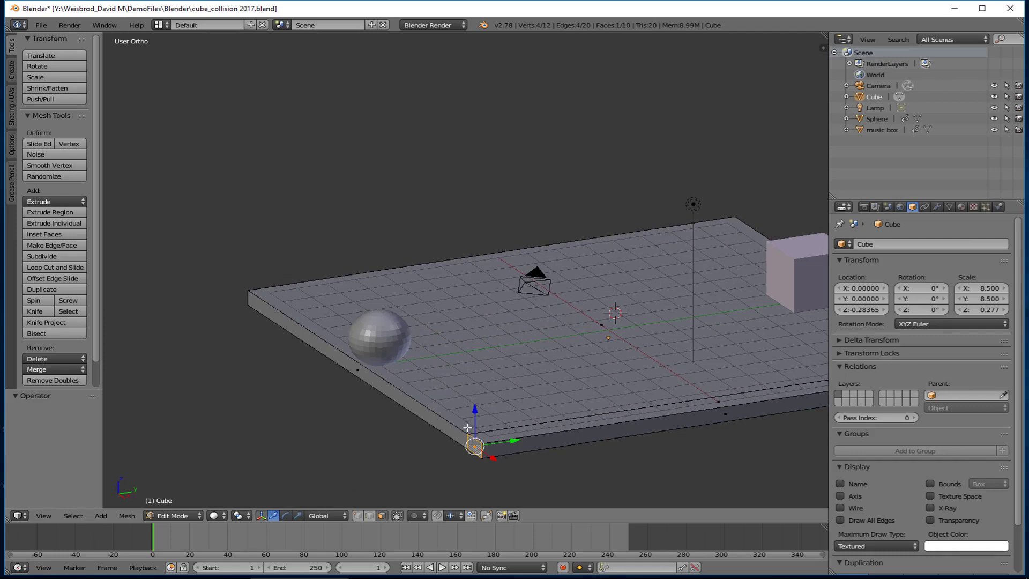
# Step: Undo the loop cut near the slab's front edge
pyautogui.press('a')
pyautogui.hotkey('ctrl', 'z')
pyautogui.hotkey('ctrl', 'z')
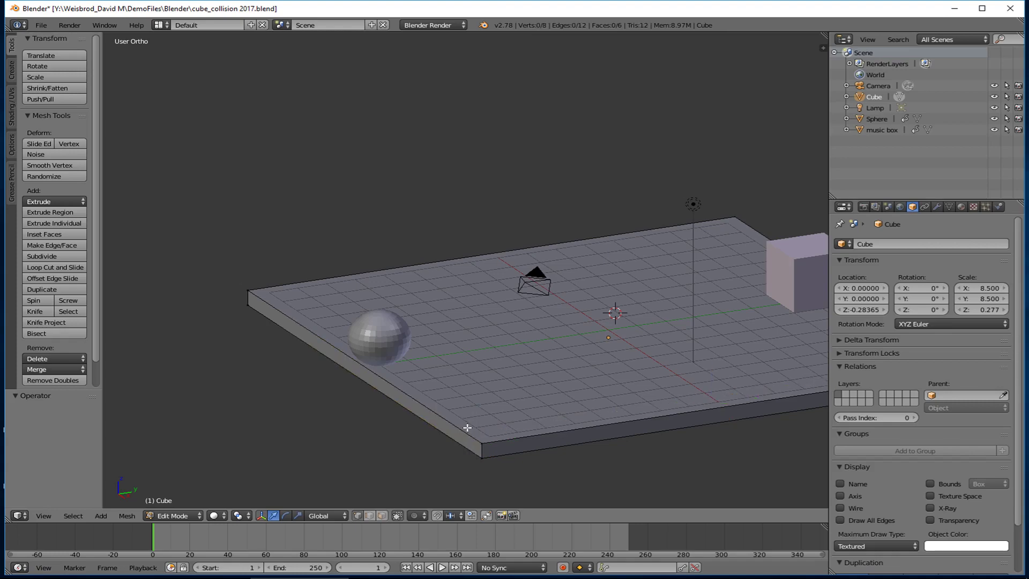
pyautogui.moveTo(546, 410); pyautogui.dragTo(269, 416, button='middle')
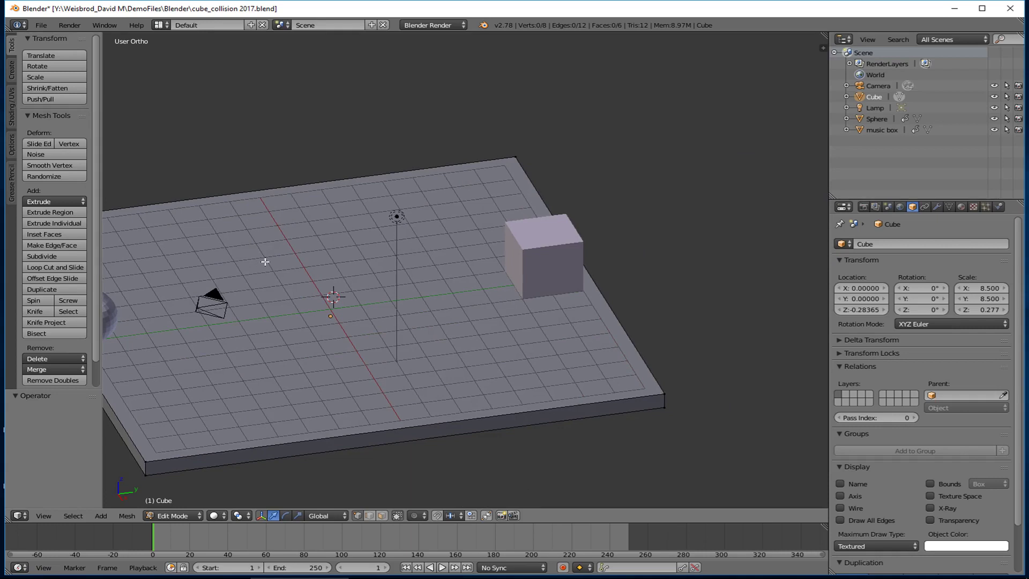
# Step: Try a single loop cut parallel to the X axis, slid toward the sphere's side of the slab, and undo it
pyautogui.click(53, 267)
pyautogui.click(318, 185)
pyautogui.click(184, 226)
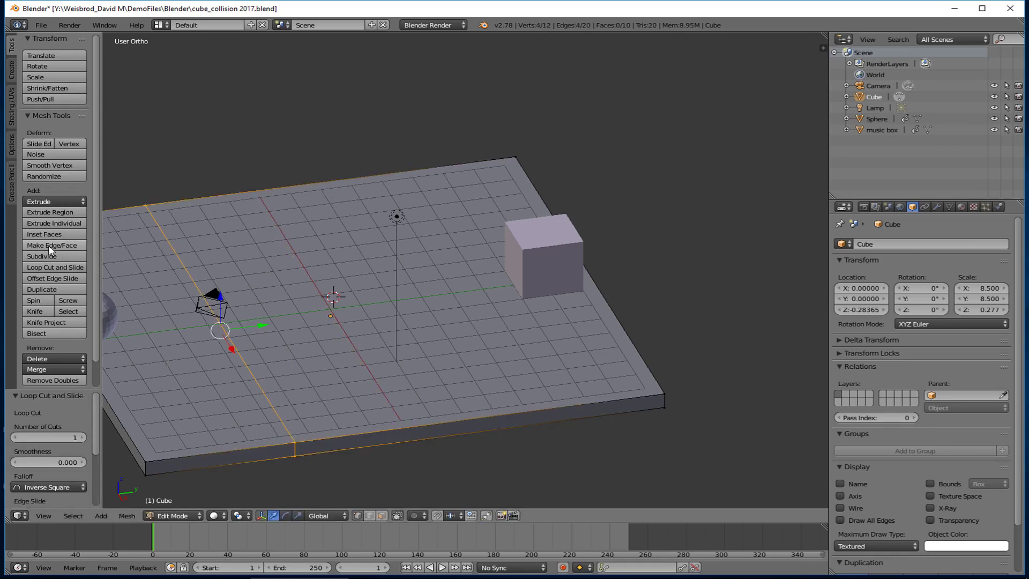
pyautogui.click(48, 267)
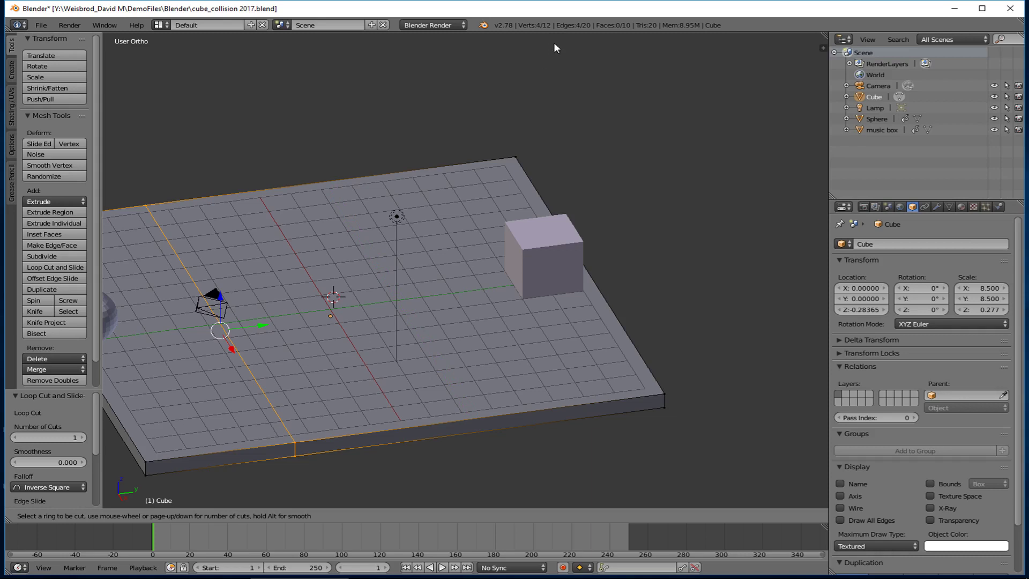
pyautogui.press('Escape')
pyautogui.hotkey('ctrl', 'z')
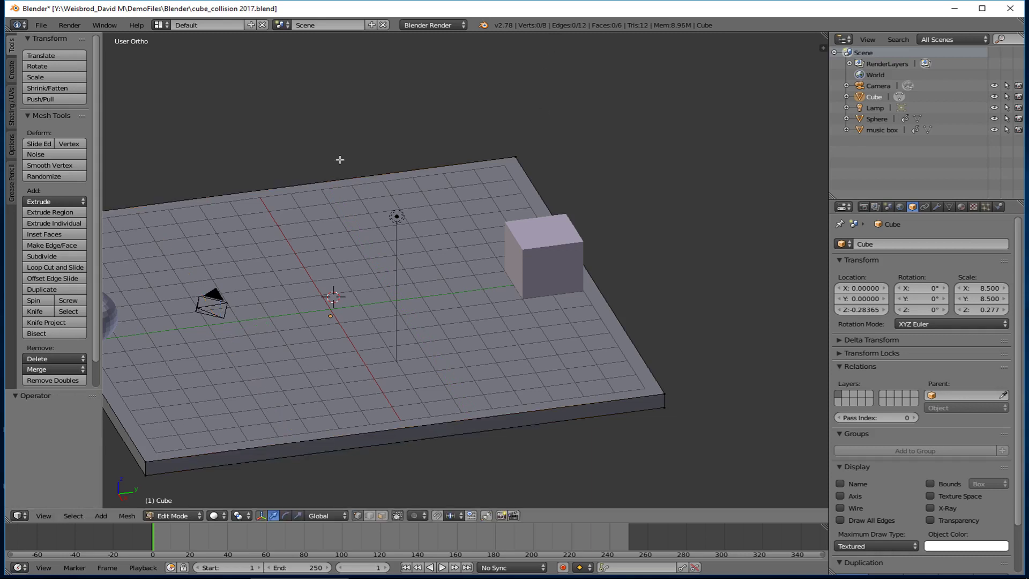
# Step: Add two centered loop cuts to the slab without sliding them, one along the X axis and one along the Y axis
pyautogui.click(54, 267)
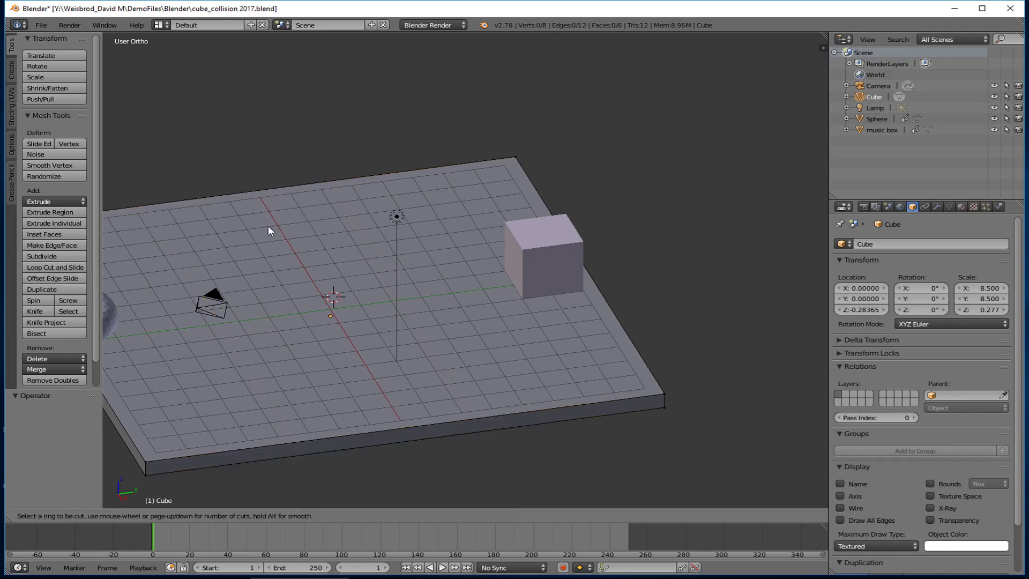
pyautogui.click(293, 193)
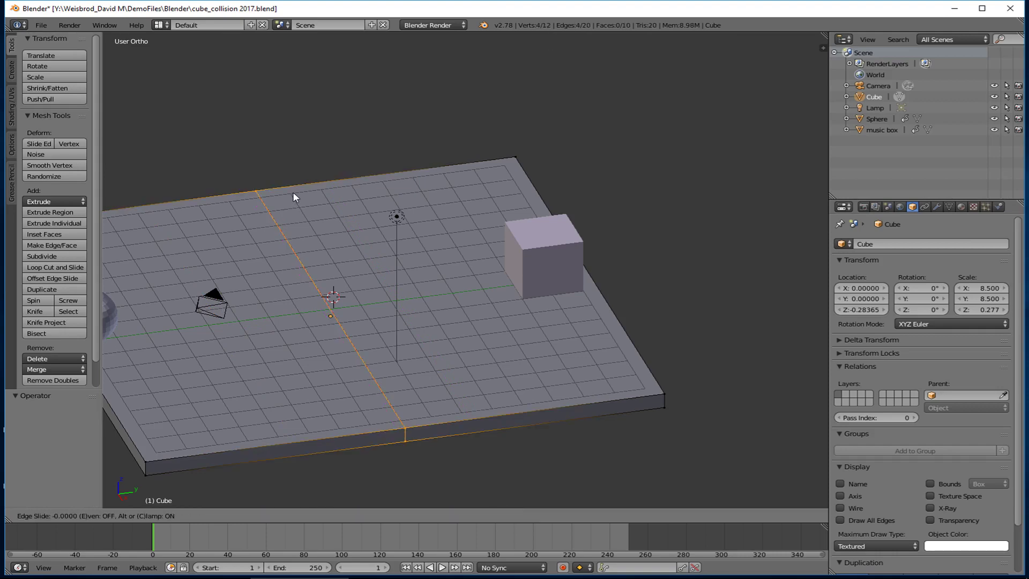
pyautogui.click(293, 197)
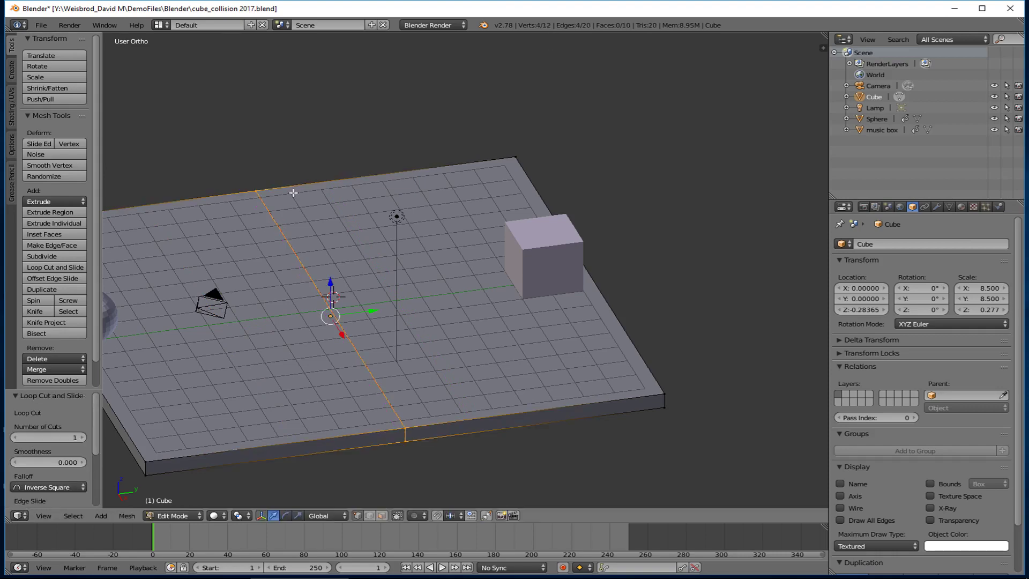
pyautogui.moveTo(316, 219); pyautogui.dragTo(281, 267, button='middle')
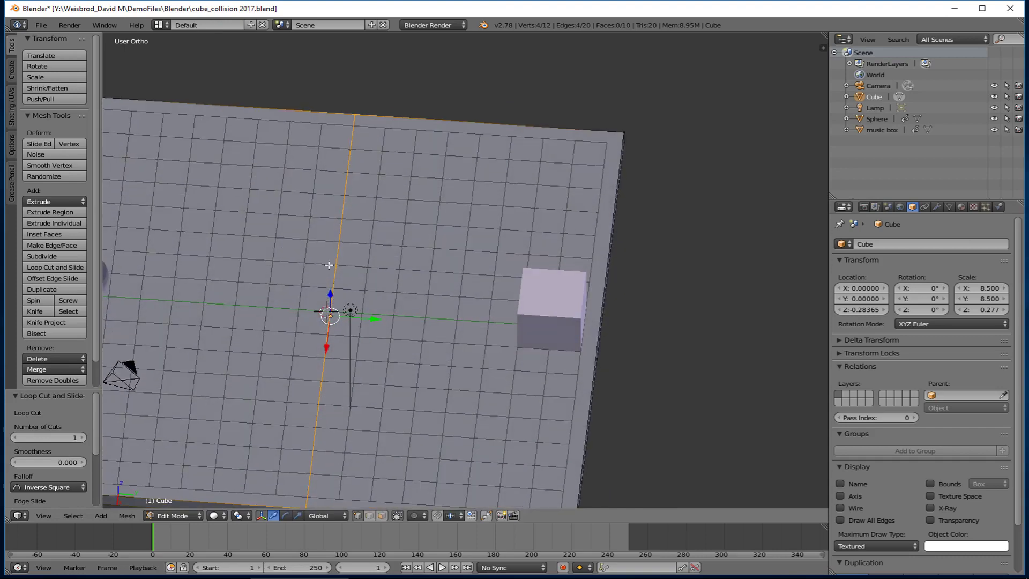
pyautogui.scroll(-4, 274, 327)
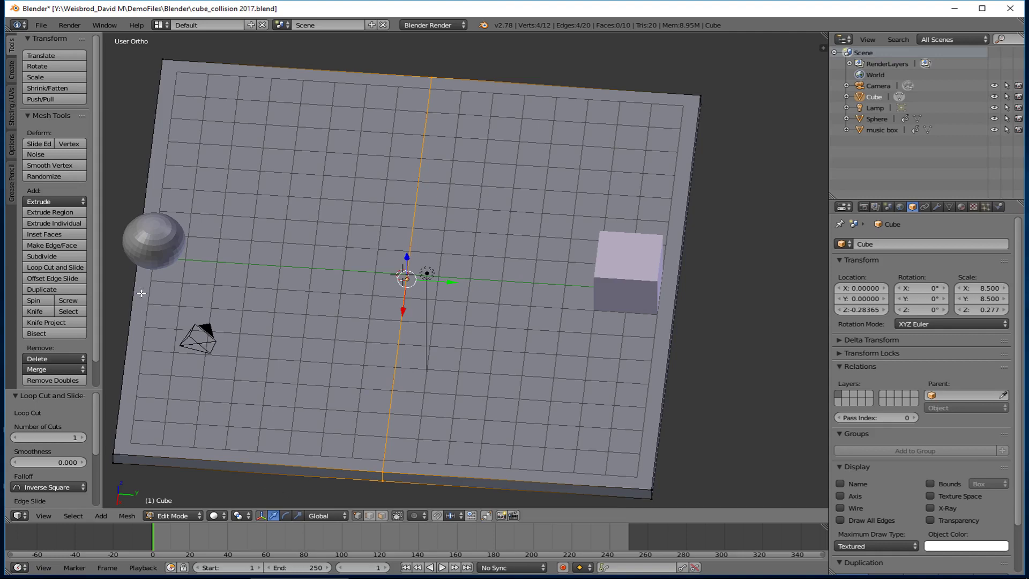
pyautogui.click(54, 267)
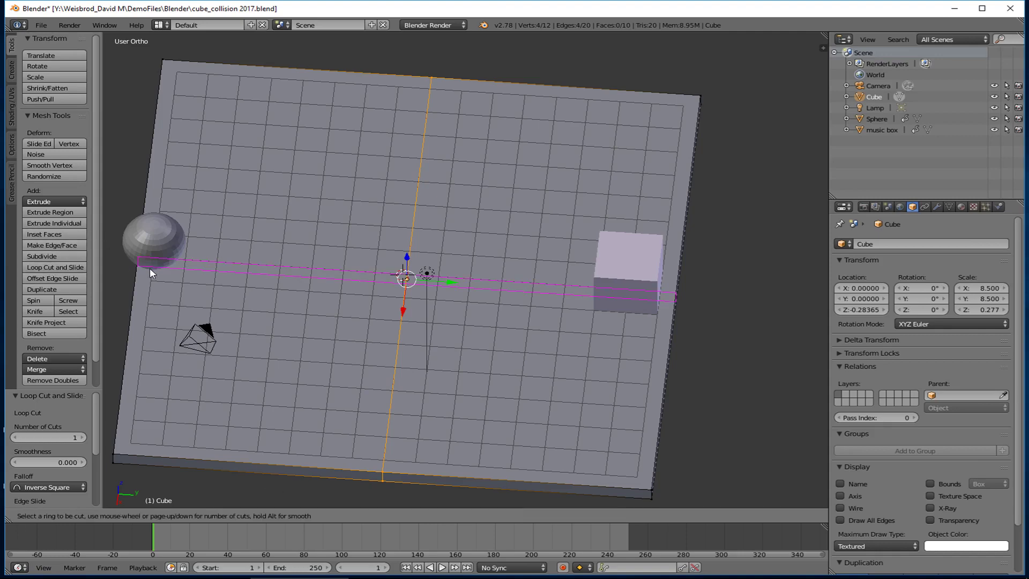
pyautogui.click(150, 268)
pyautogui.click(150, 268)
# Step: Add one loop cut slid close to the slab's front edge and another slid close to its sphere-side edge
pyautogui.moveTo(149, 268); pyautogui.dragTo(200, 261, button='middle')
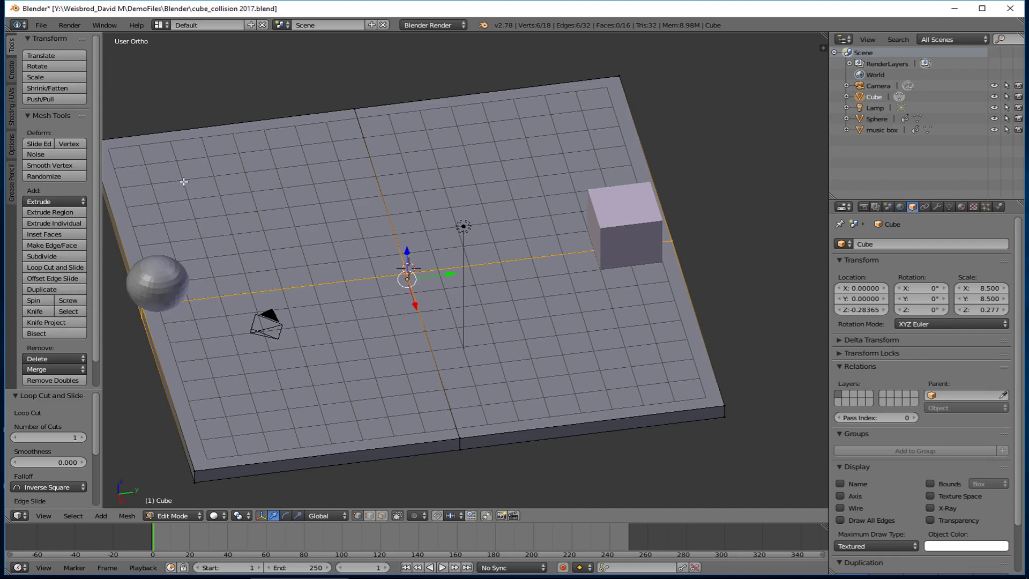
pyautogui.moveTo(263, 448); pyautogui.dragTo(250, 327, button='middle')
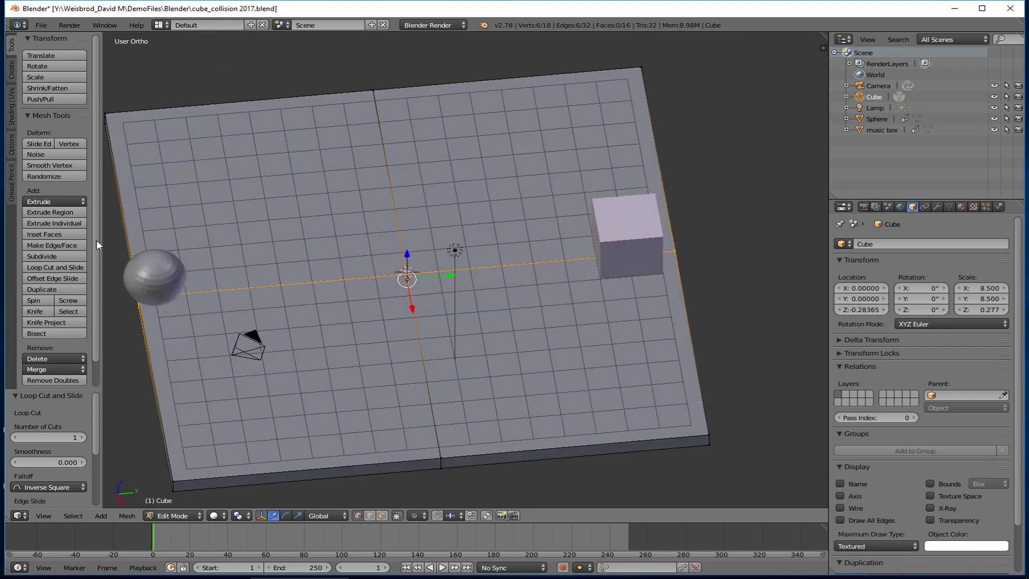
pyautogui.click(63, 268)
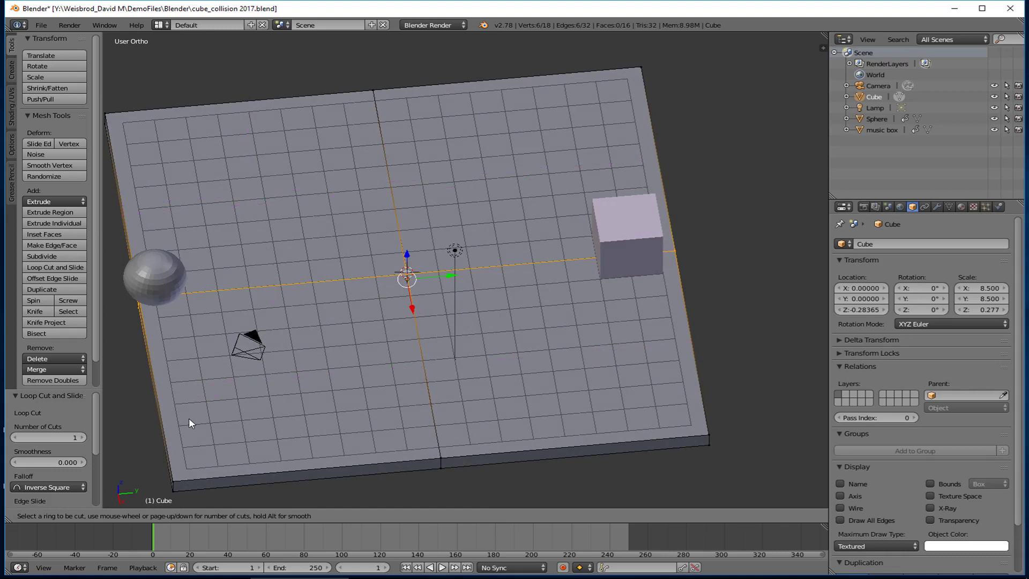
pyautogui.click(181, 406)
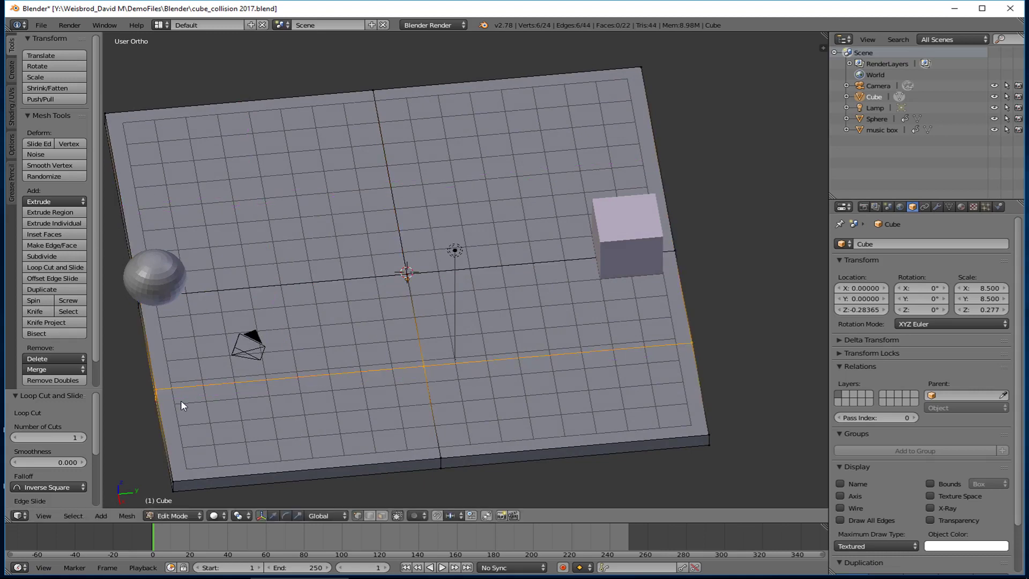
pyautogui.click(201, 474)
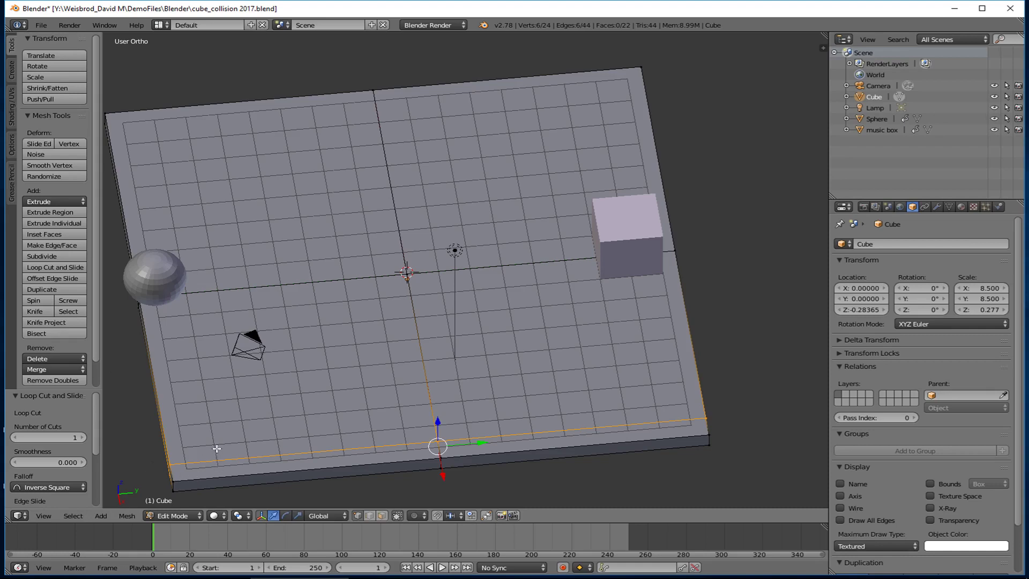
pyautogui.click(54, 267)
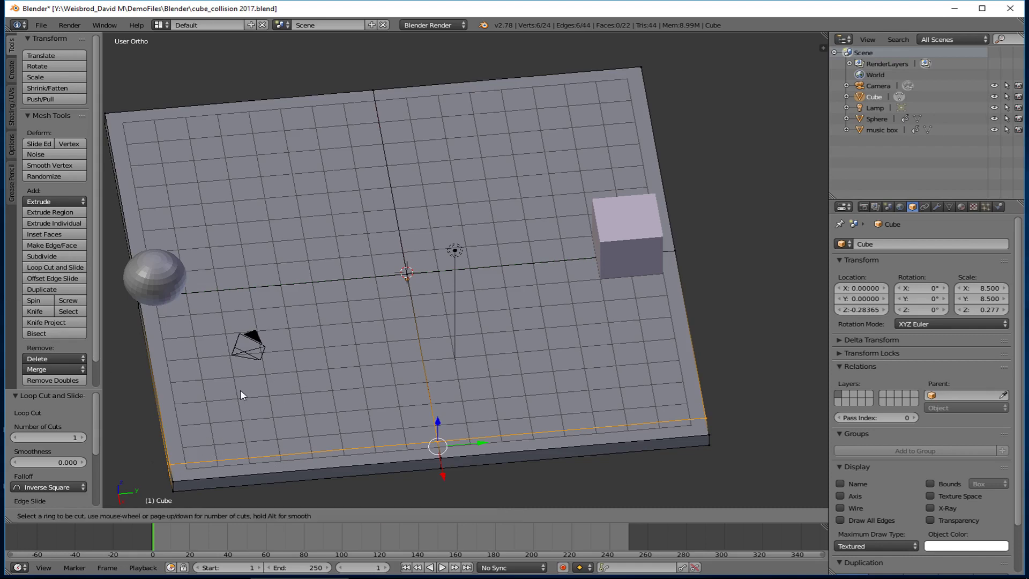
pyautogui.click(269, 439)
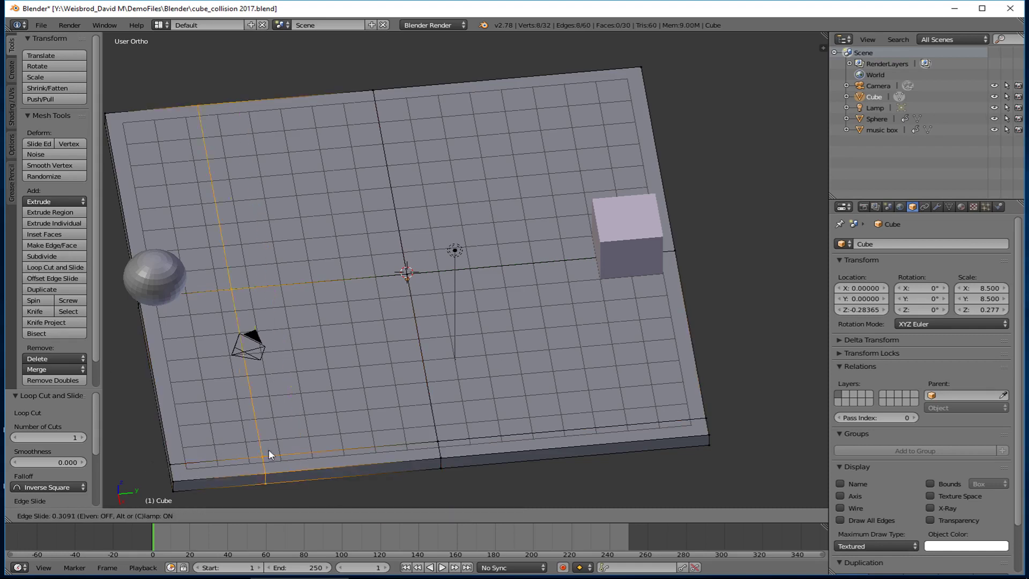
pyautogui.click(197, 454)
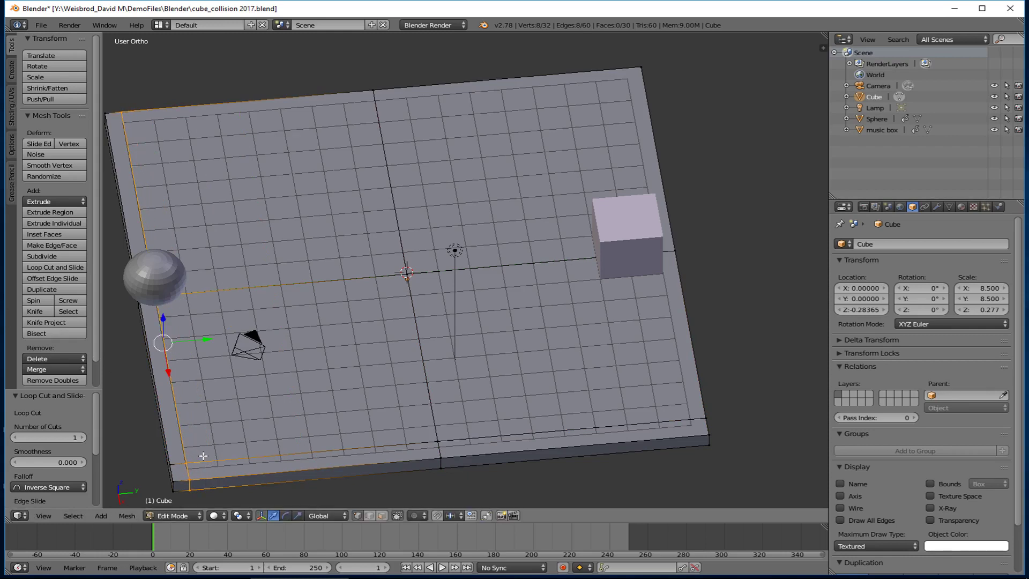
# Step: Add a second loop cut slightly inside each of the front-edge and sphere-side cuts, outlining a small square near the corner
pyautogui.click(59, 268)
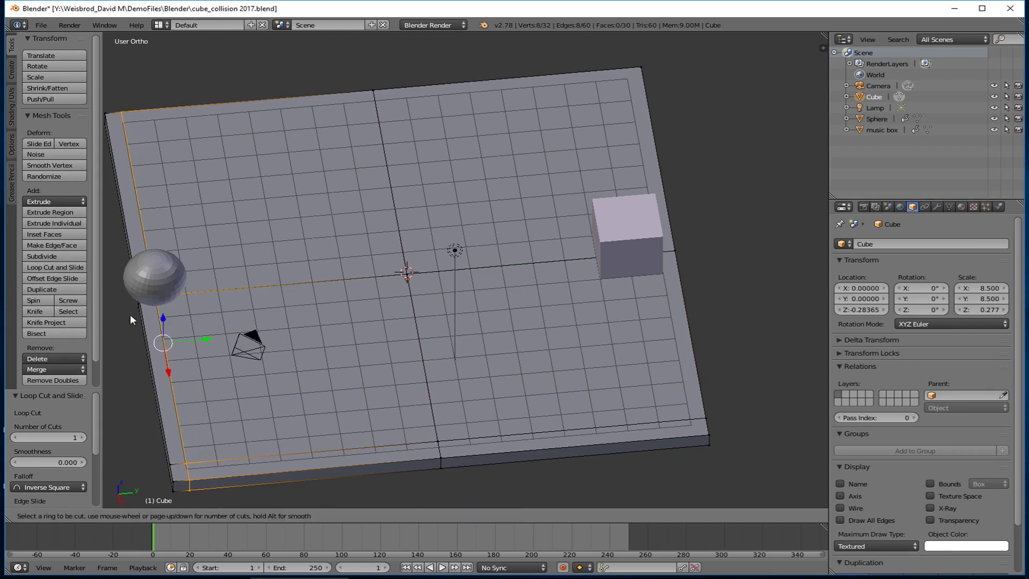
pyautogui.click(174, 382)
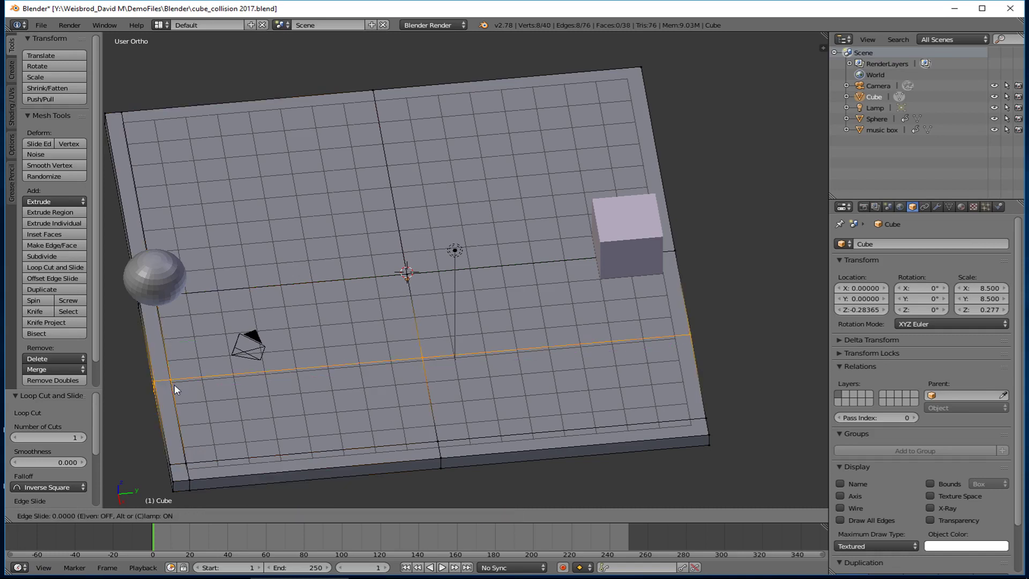
pyautogui.click(192, 439)
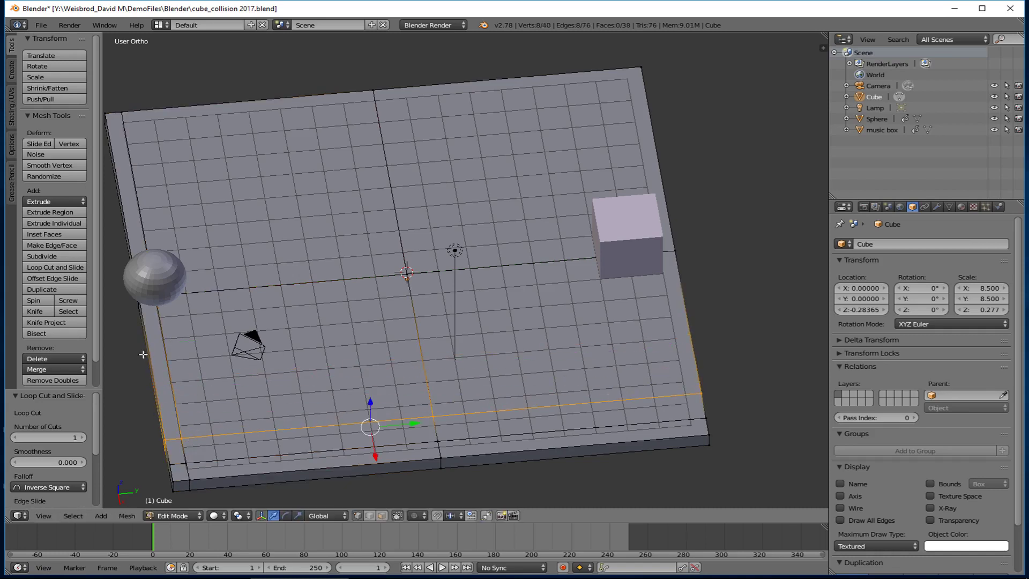
pyautogui.click(81, 267)
pyautogui.click(220, 471)
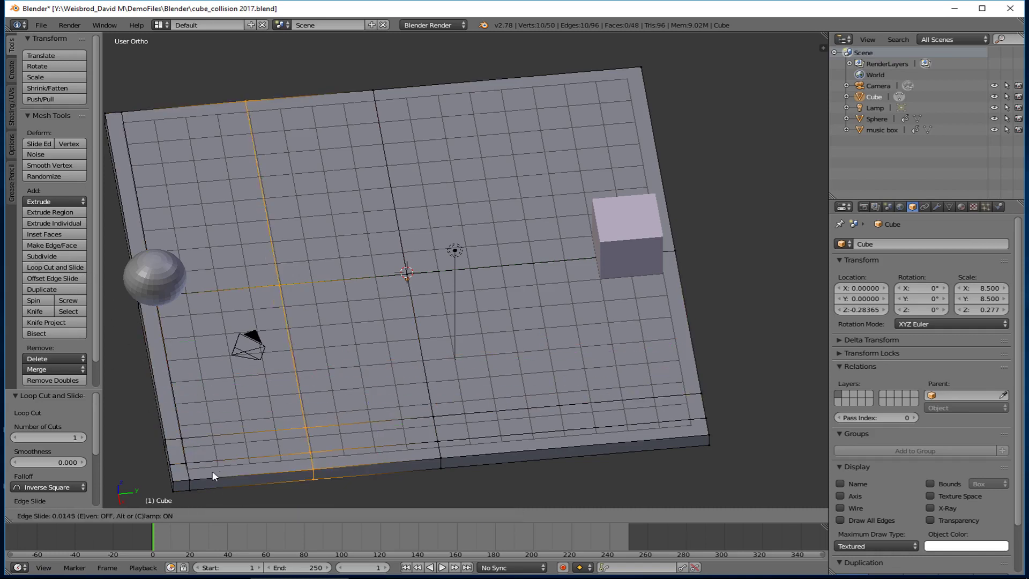
pyautogui.click(125, 479)
# Step: In face selection mode, try moving the small square underside face near the corner -6.329 units along Z, and undo the move
pyautogui.moveTo(125, 479); pyautogui.dragTo(221, 306, button='middle')
pyautogui.scroll(4, 222, 306)
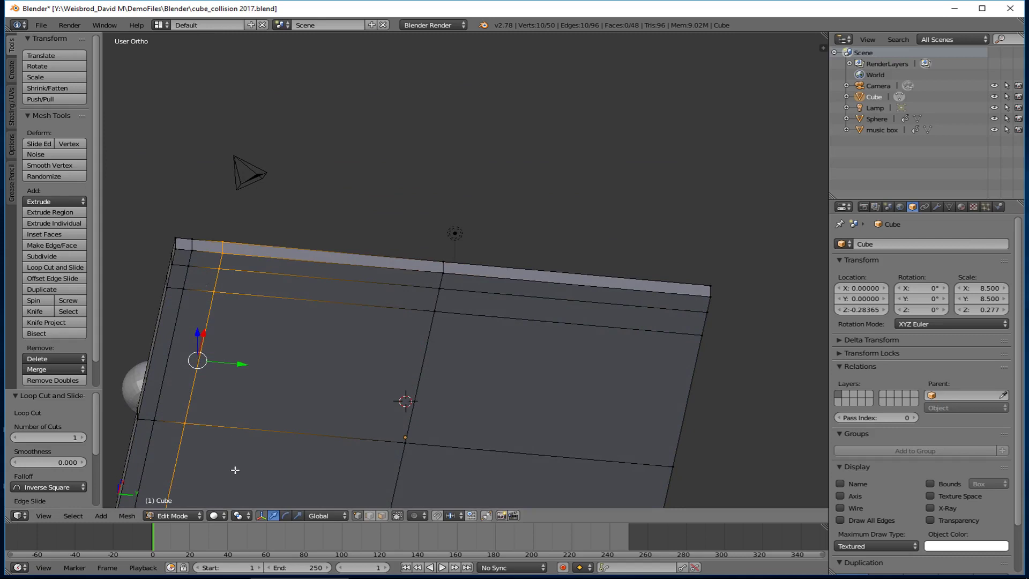
pyautogui.moveTo(227, 396); pyautogui.dragTo(198, 414, button='middle')
pyautogui.click(383, 515)
pyautogui.rightClick(166, 315)
pyautogui.moveTo(181, 320); pyautogui.dragTo(190, 280, button='middle')
pyautogui.moveTo(160, 272); pyautogui.dragTo(184, 448)
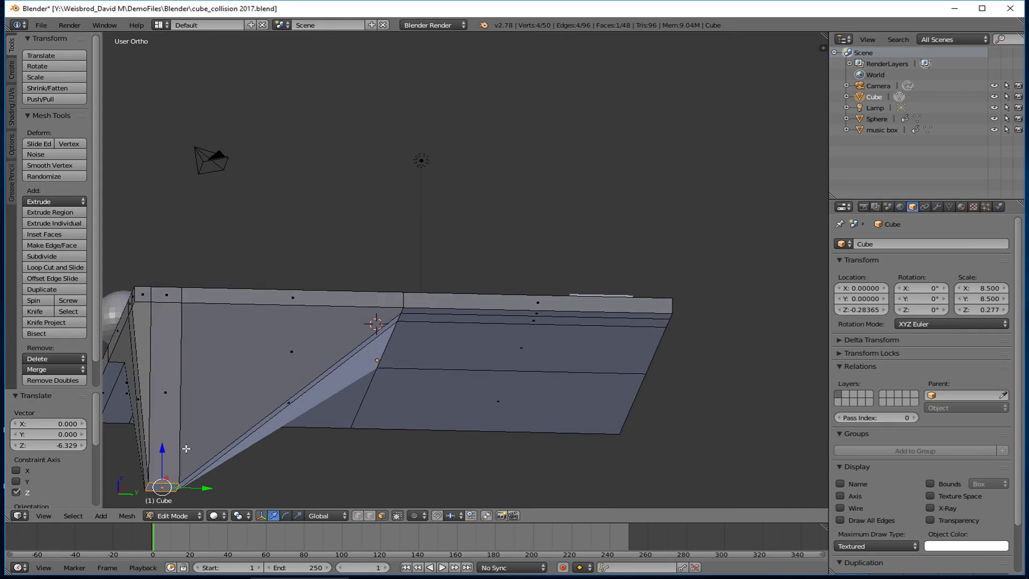
pyautogui.hotkey('ctrl', 'z')
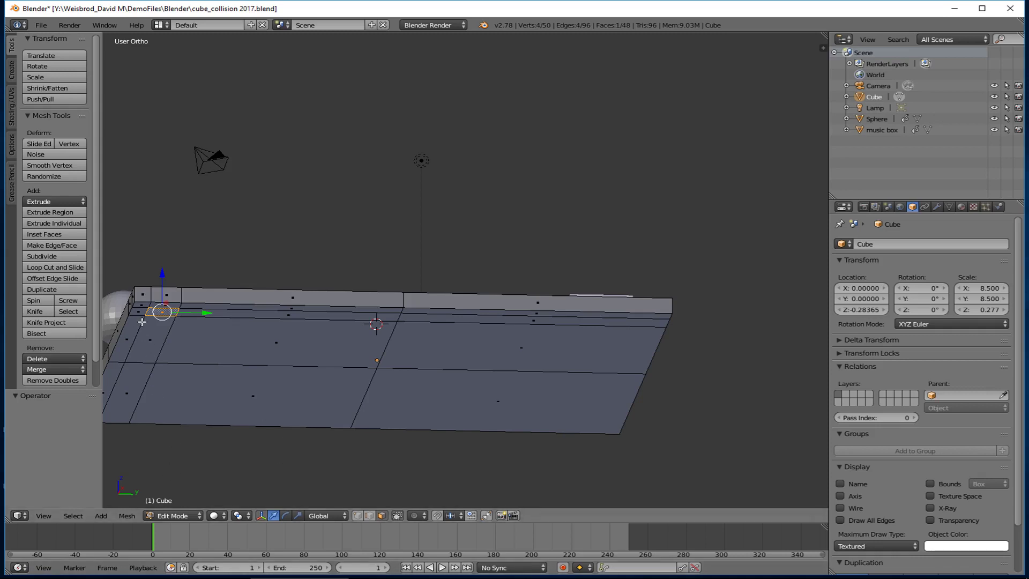
# Step: Try extruding the small square underside face downward by 2.607 units, and undo the extrusion
pyautogui.press('e')
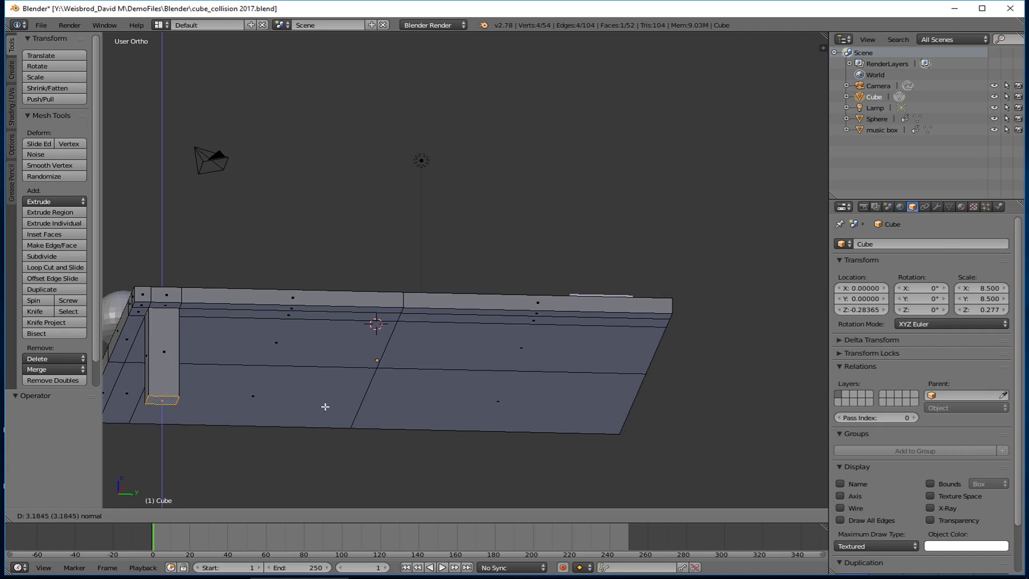
pyautogui.click(328, 398)
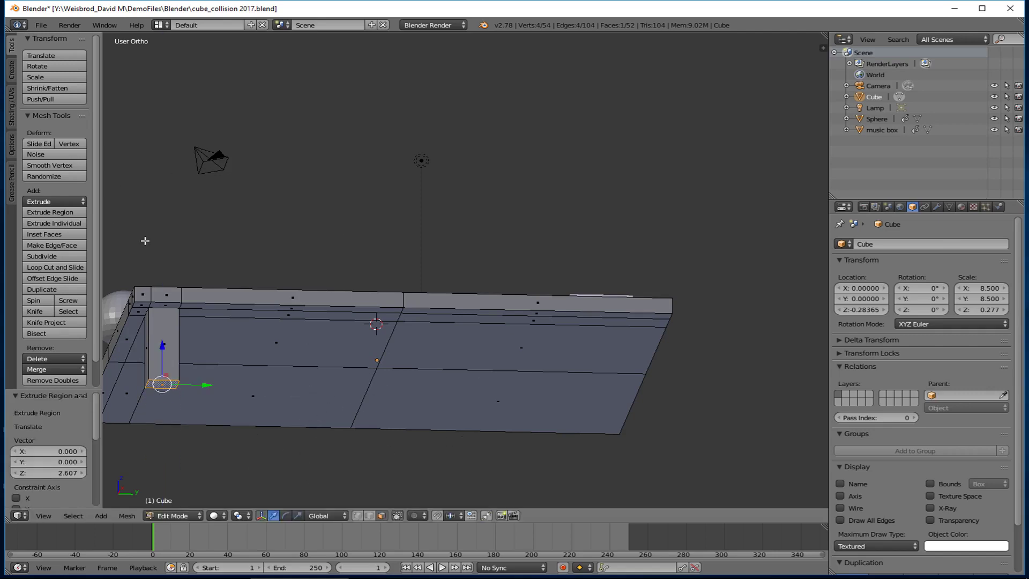
pyautogui.hotkey('ctrl', 'z')
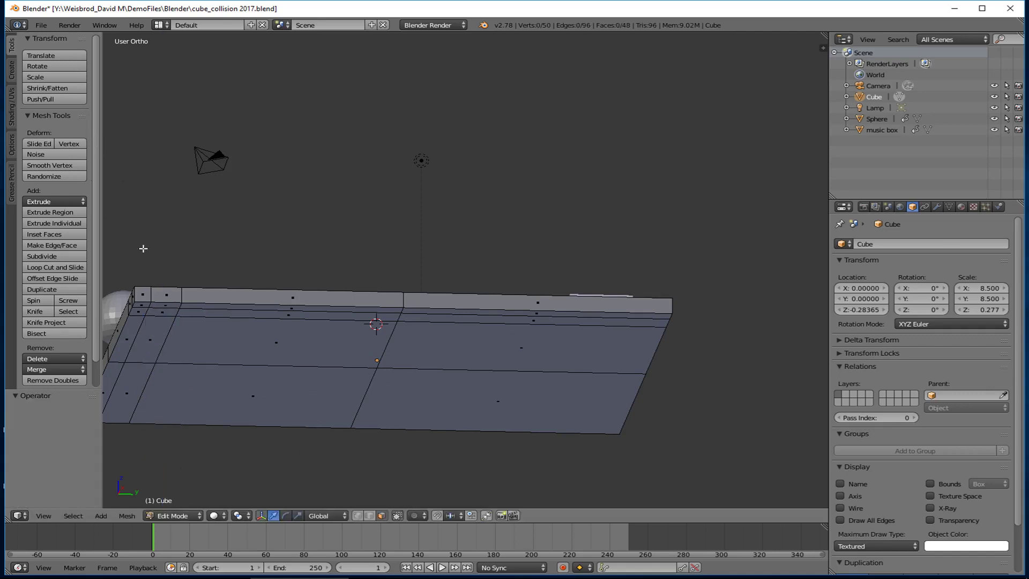
# Step: Extrude the small square underside face and move the new face straight down along Z to form a table leg
pyautogui.press('e')
pyautogui.rightClick(166, 299)
pyautogui.moveTo(174, 271)
pyautogui.mouseDown(button='middle')
pyautogui.moveTo(177, 318)
pyautogui.moveTo(168, 281)
pyautogui.mouseUp(button='middle')
pyautogui.press('g')
pyautogui.press('z')
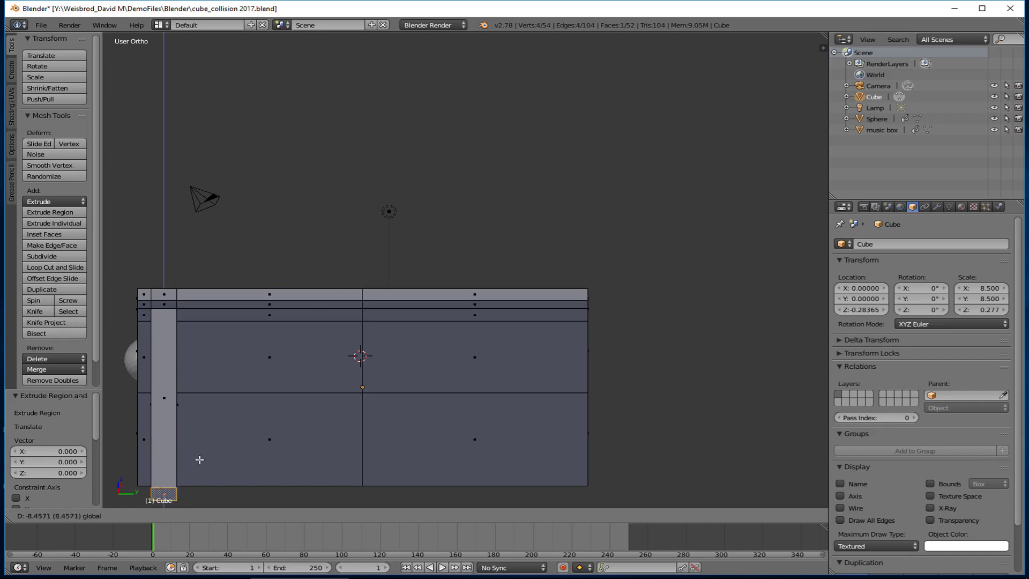
pyautogui.click(199, 476)
# Step: Lengthen the leg by moving its bottom face along Z by -0.470 and another -0.784 units
pyautogui.moveTo(232, 317); pyautogui.dragTo(199, 360, button='middle')
pyautogui.press('g')
pyautogui.press('z')
pyautogui.click(221, 351)
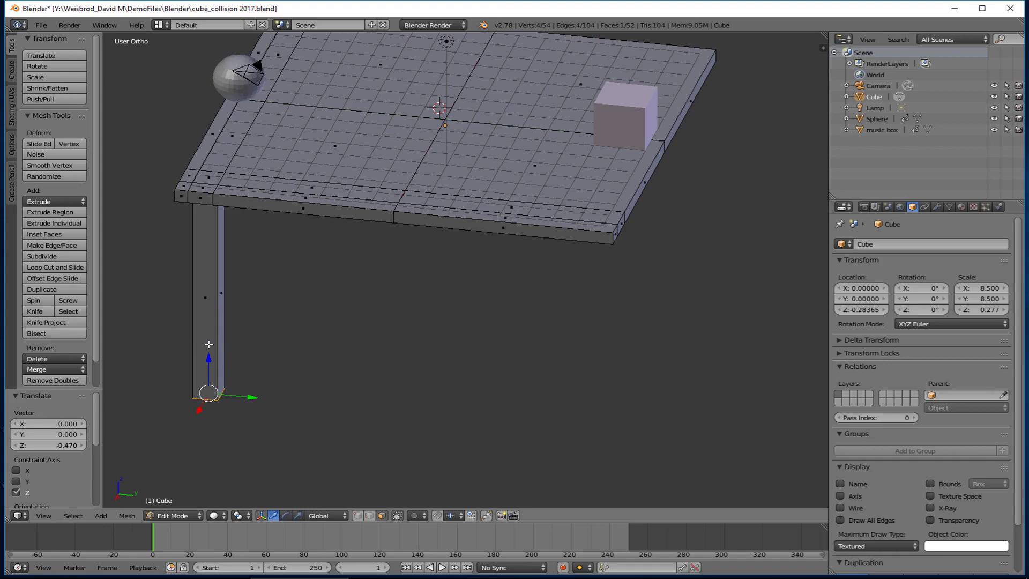
pyautogui.press('g')
pyautogui.press('z')
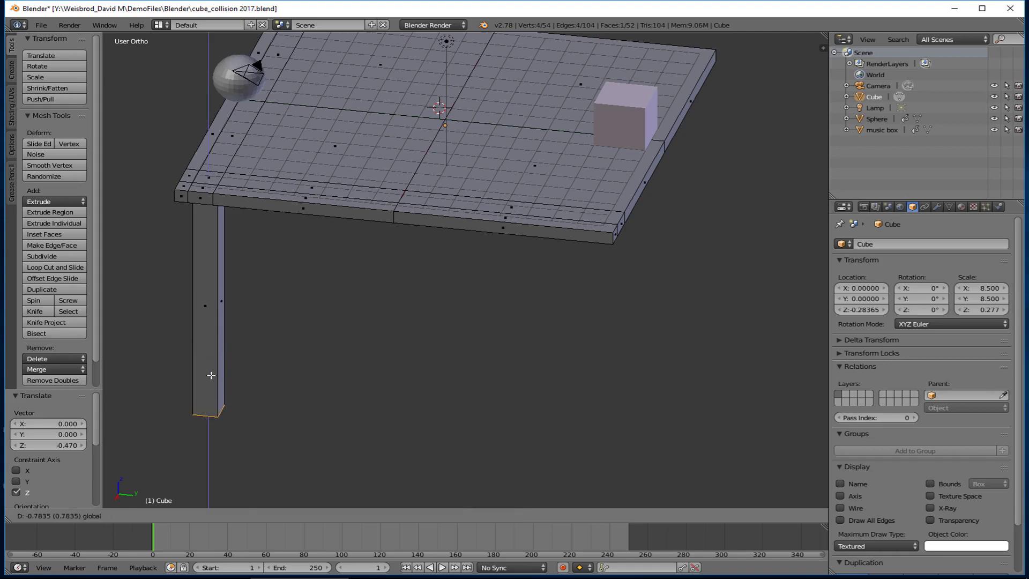
pyautogui.click(209, 375)
# Step: In vertex selection mode, try picking the slab's front edge vertices one by one, and clear the selection
pyautogui.moveTo(271, 306); pyautogui.dragTo(181, 237, button='middle')
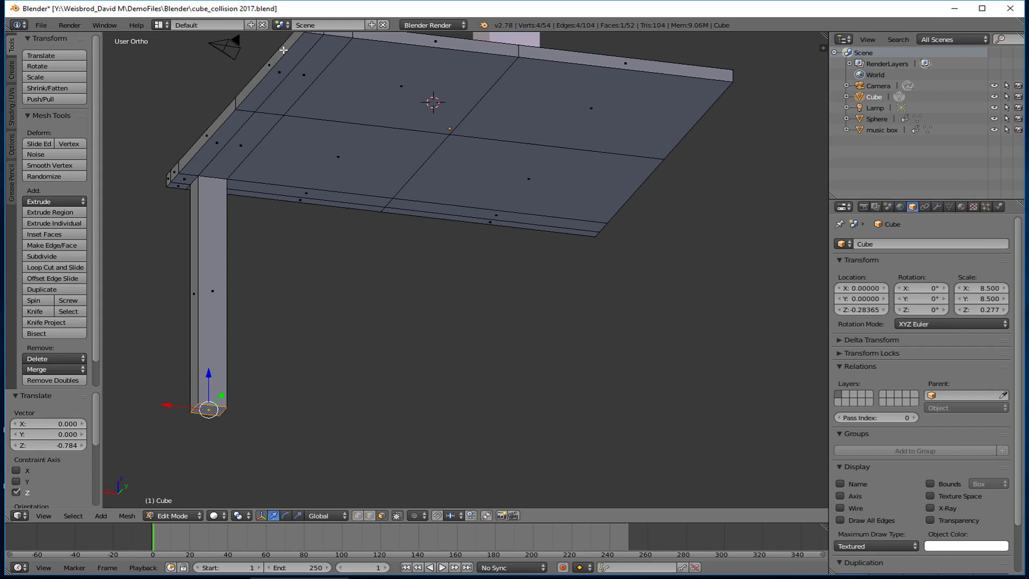
pyautogui.moveTo(652, 138); pyautogui.dragTo(585, 195, button='middle')
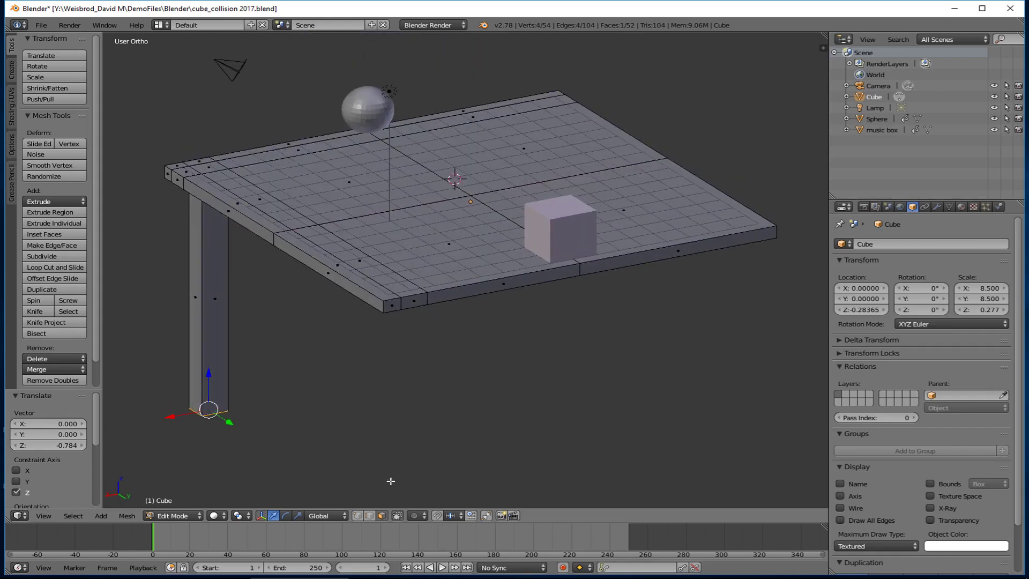
pyautogui.click(365, 515)
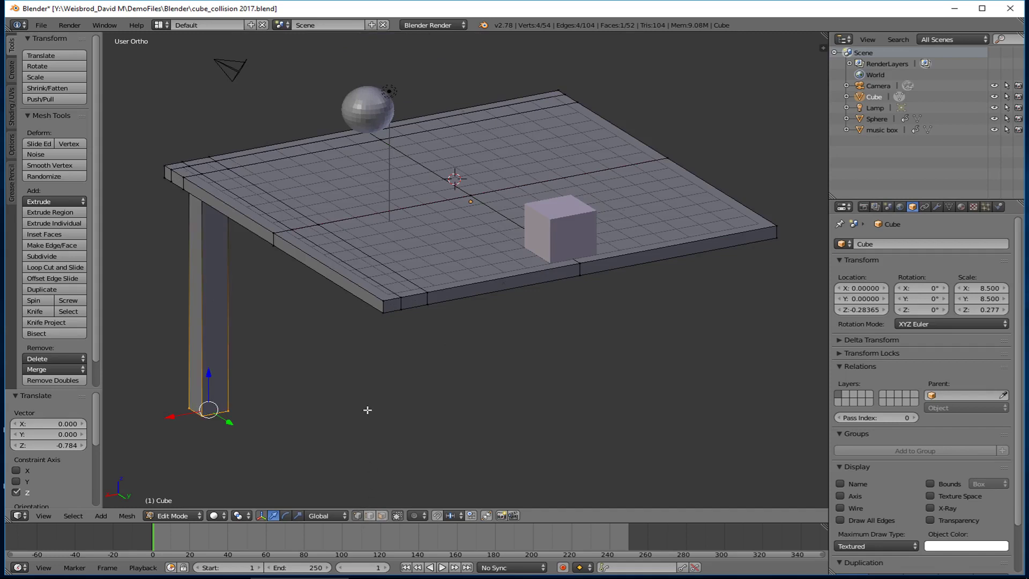
pyautogui.rightClick(379, 299)
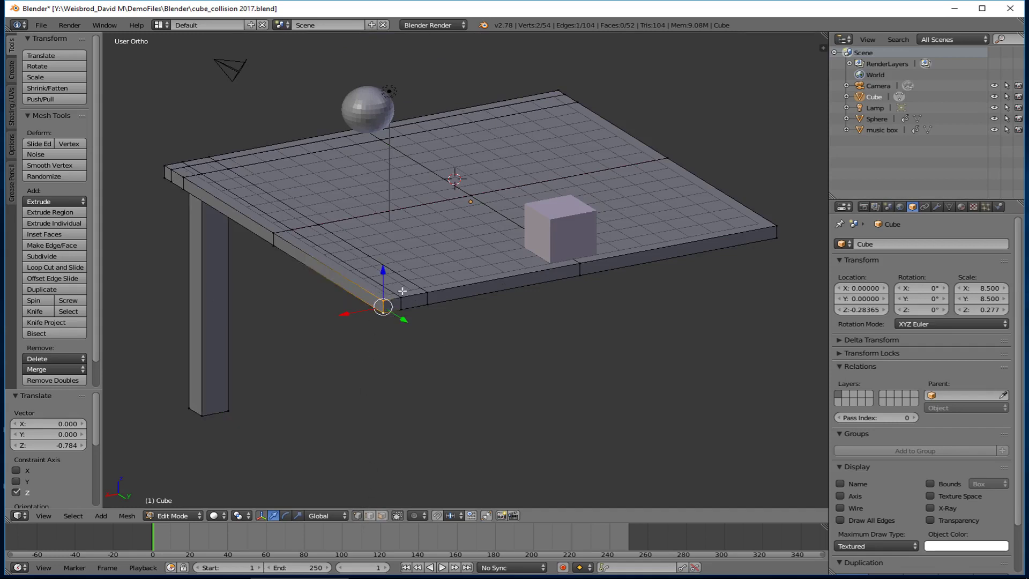
pyautogui.keyDown('shift'); pyautogui.rightClick(429, 298); pyautogui.keyUp('shift')
pyautogui.keyDown('shift'); pyautogui.rightClick(558, 279); pyautogui.keyUp('shift')
pyautogui.keyDown('shift'); pyautogui.rightClick(578, 267); pyautogui.keyUp('shift')
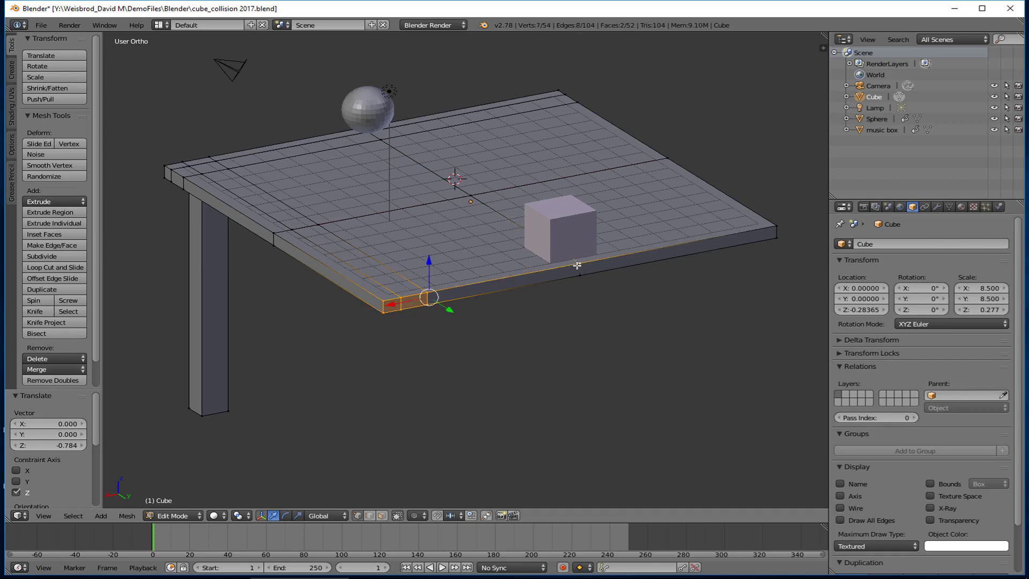
pyautogui.keyDown('shift'); pyautogui.rightClick(784, 243); pyautogui.keyUp('shift')
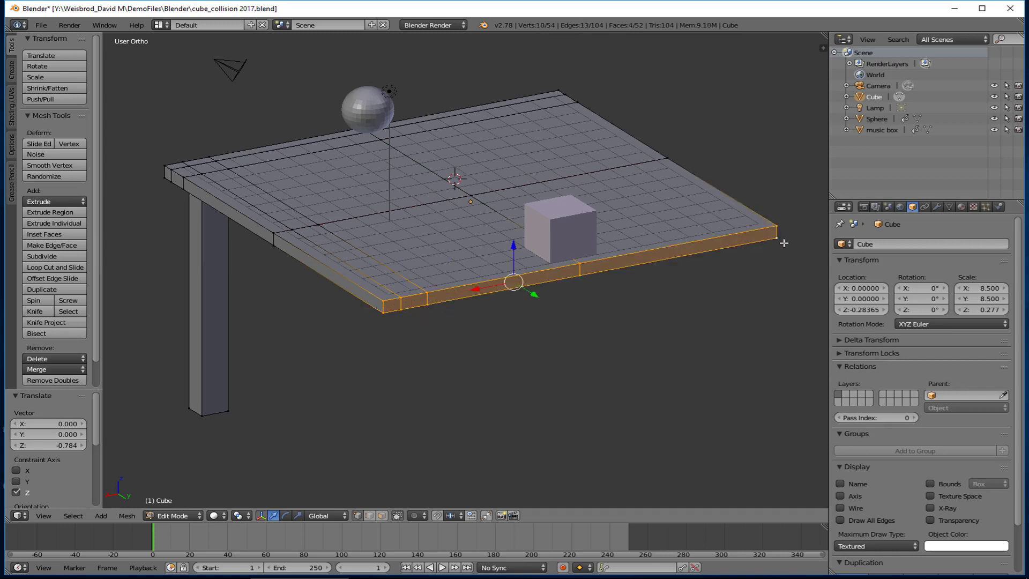
pyautogui.press('a')
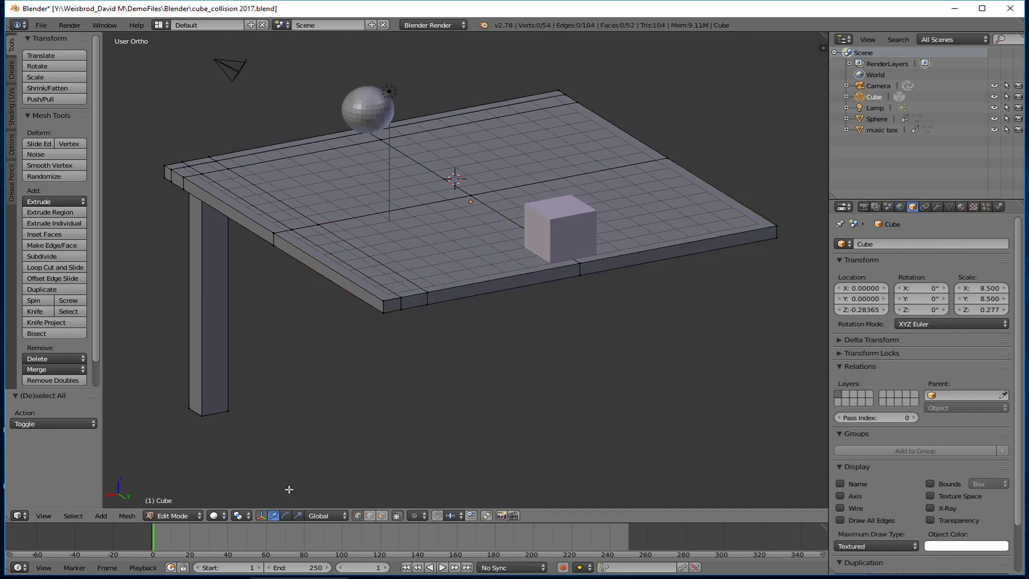
# Step: Circle-select the outer edge vertices of the three slab quarters without a leg, and delete those vertices
pyautogui.click(214, 516)
pyautogui.click(419, 360)
pyautogui.press('c')
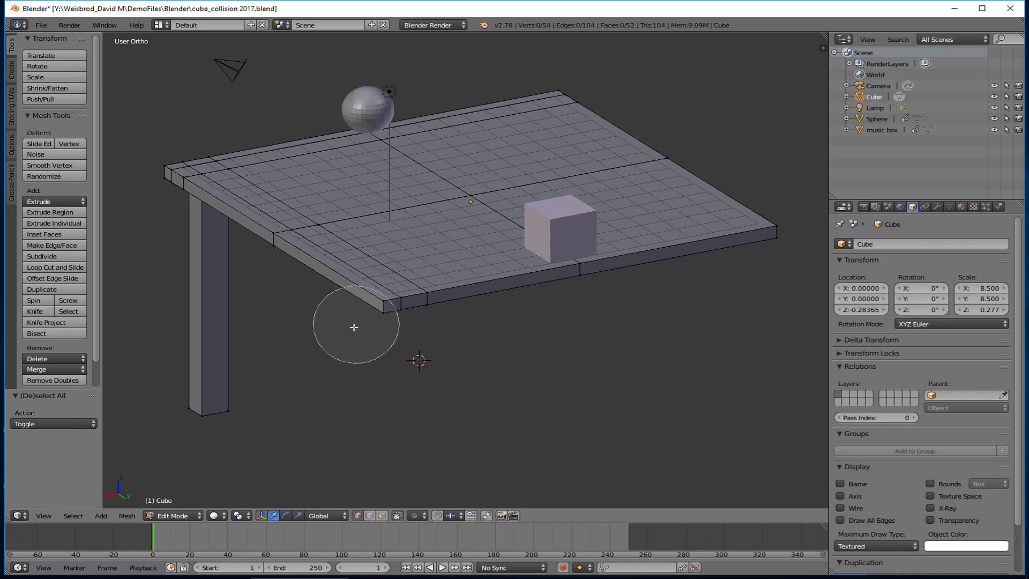
pyautogui.moveTo(363, 320)
pyautogui.mouseDown()
pyautogui.moveTo(405, 303)
pyautogui.moveTo(781, 234)
pyautogui.mouseUp()
pyautogui.moveTo(655, 156); pyautogui.dragTo(694, 166)
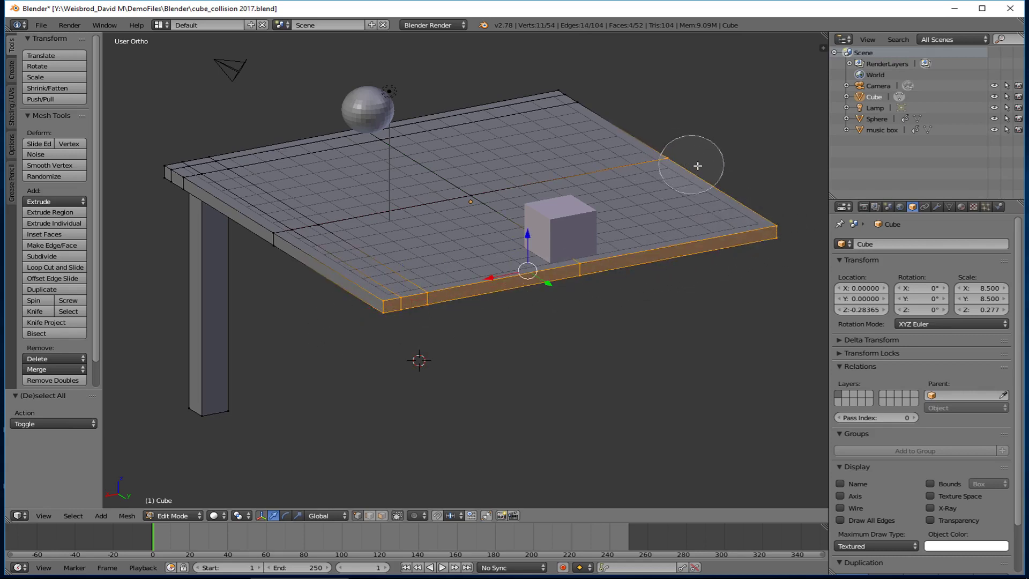
pyautogui.rightClick(414, 303)
pyautogui.moveTo(493, 288); pyautogui.dragTo(567, 303, button='middle')
pyautogui.press('c')
pyautogui.moveTo(610, 310); pyautogui.dragTo(805, 265)
pyautogui.rightClick(726, 315)
pyautogui.moveTo(726, 315); pyautogui.dragTo(740, 336, button='middle')
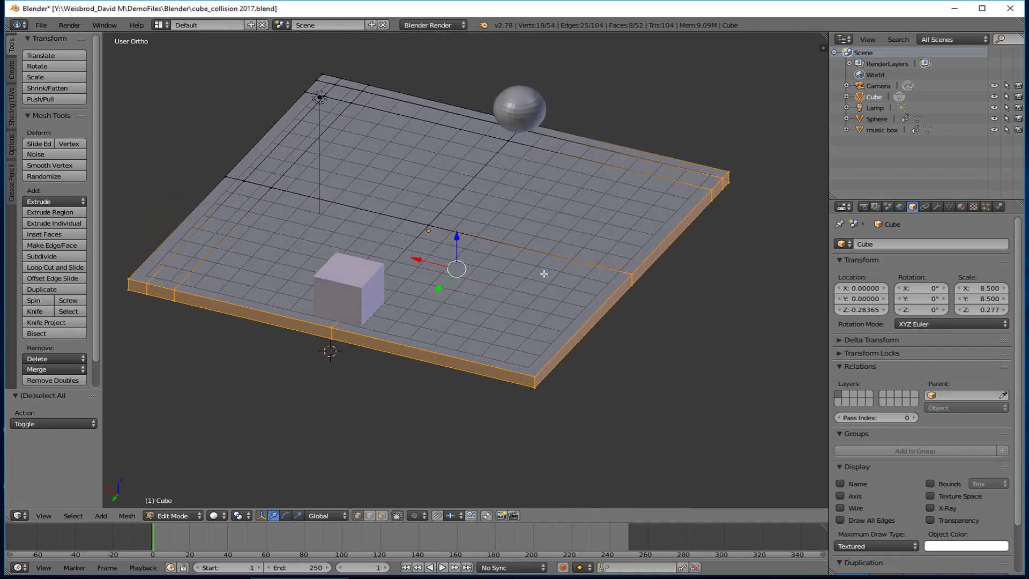
pyautogui.press('x')
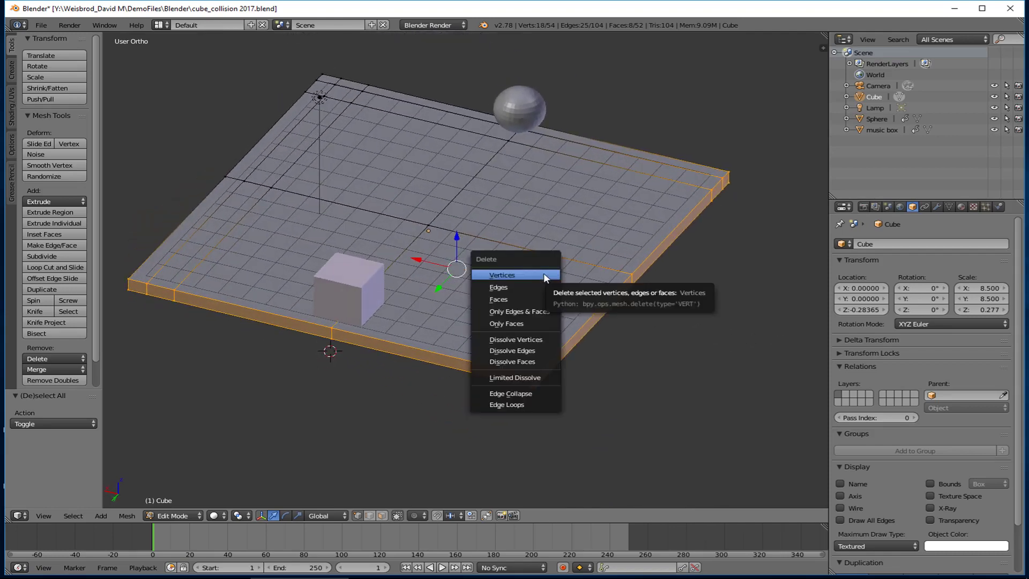
pyautogui.click(543, 274)
# Step: Add a Mirror modifier to the remaining quarter of the table, mirroring across both the X and Y axes
pyautogui.moveTo(477, 245); pyautogui.dragTo(378, 222, button='middle')
pyautogui.scroll(4, 467, 216)
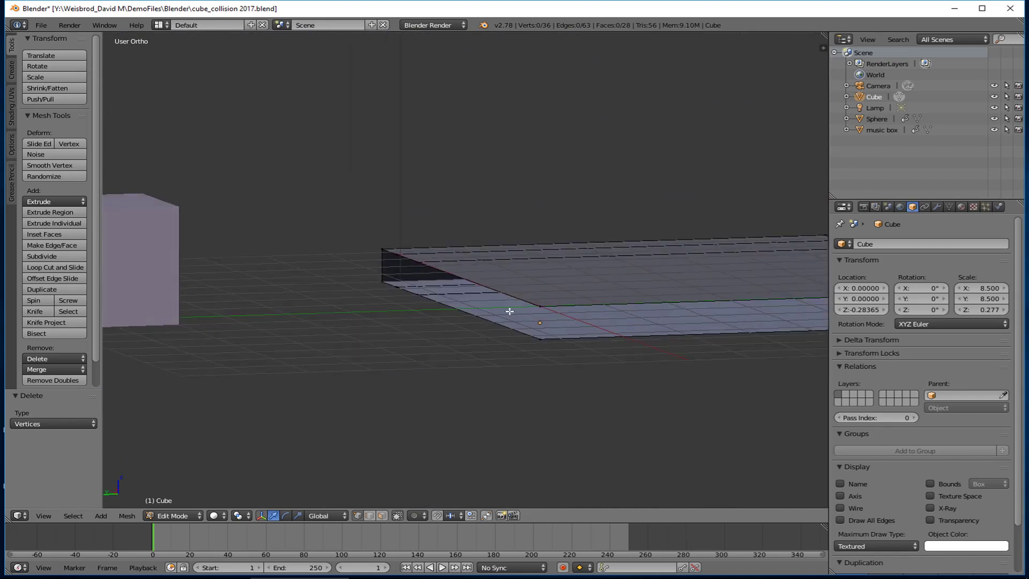
pyautogui.moveTo(492, 300); pyautogui.dragTo(665, 333, button='middle')
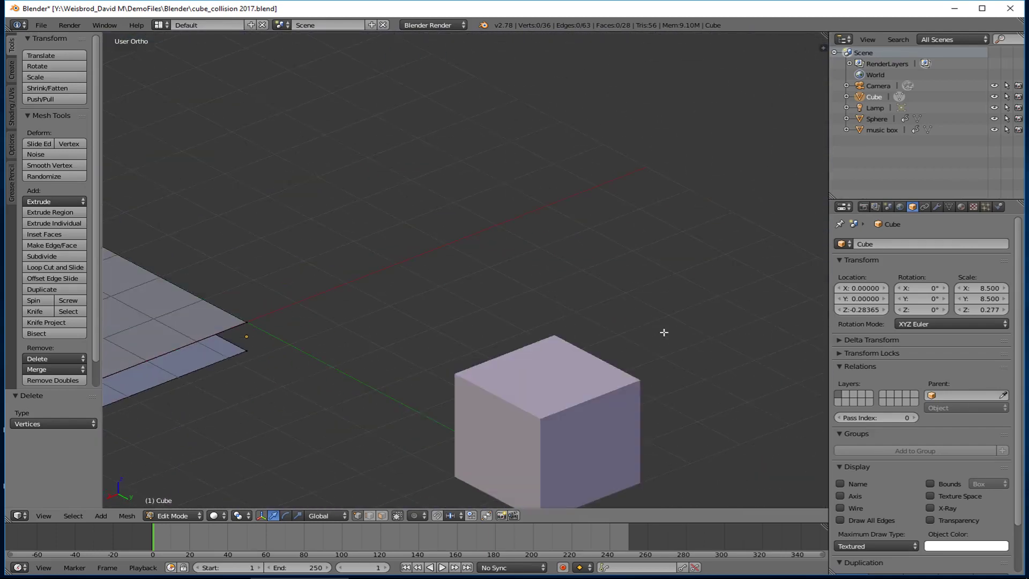
pyautogui.scroll(-5, 453, 317)
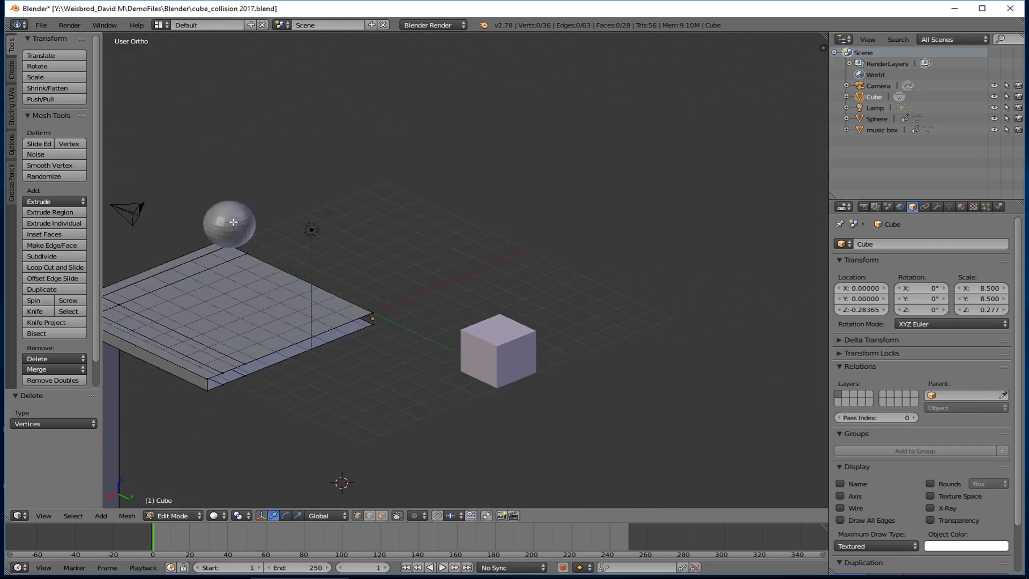
pyautogui.click(938, 208)
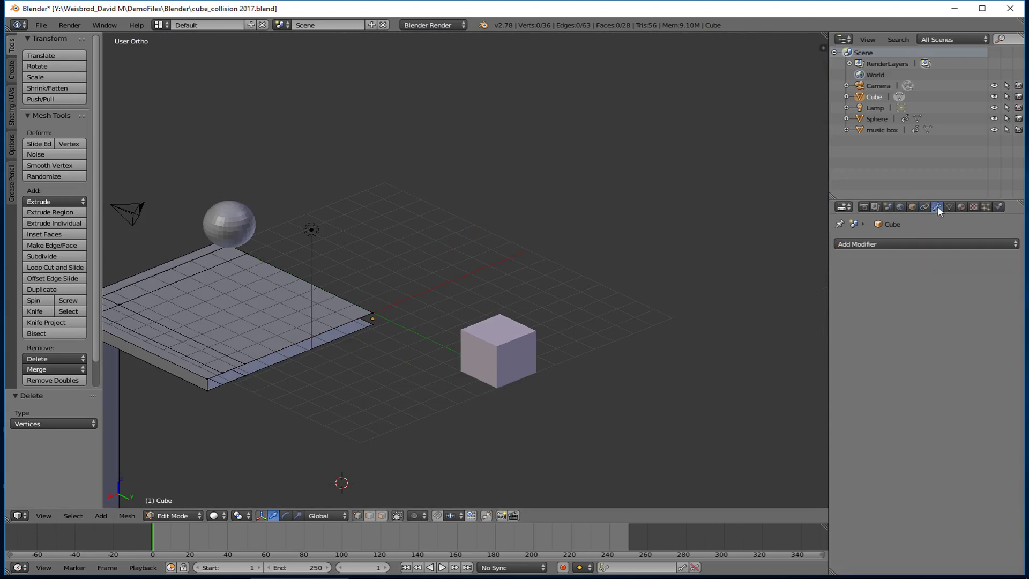
pyautogui.click(923, 244)
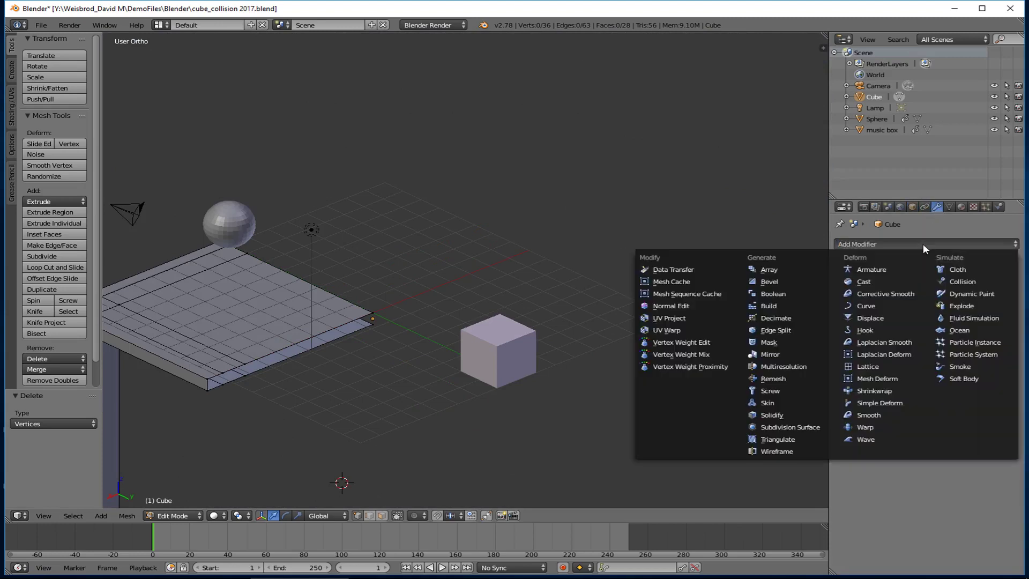
pyautogui.click(774, 354)
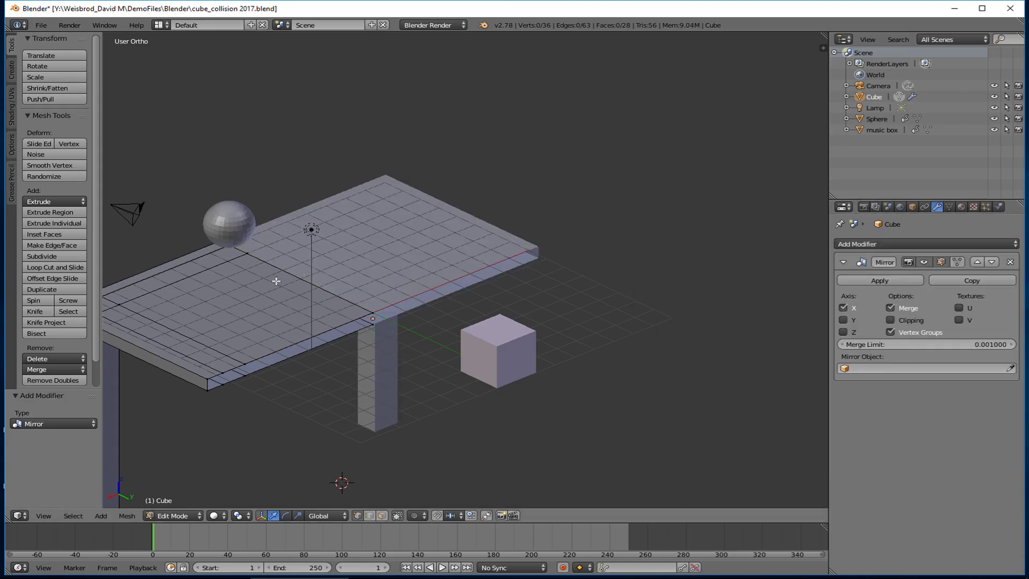
pyautogui.click(844, 320)
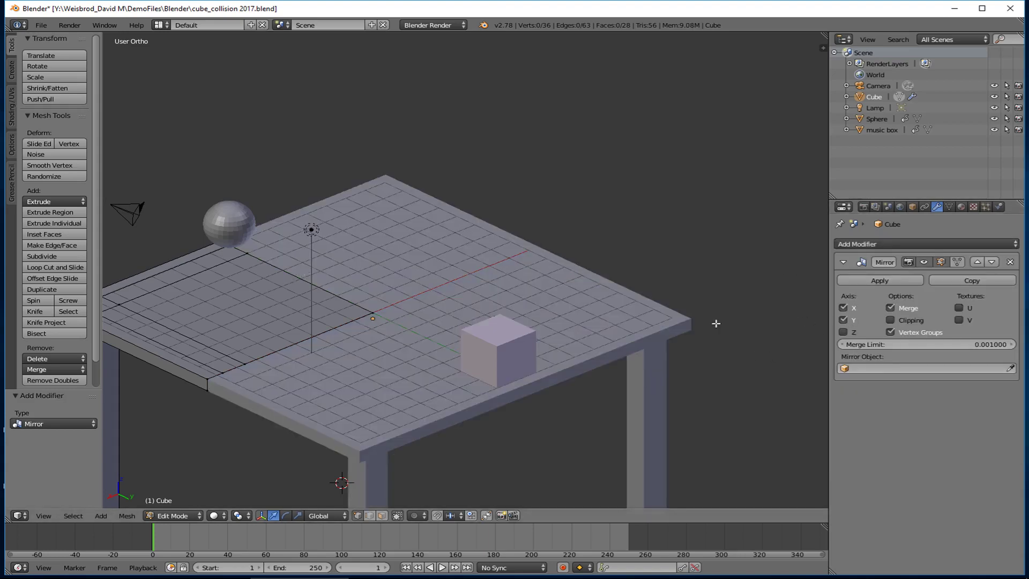
# Step: Try moving a single bottom corner vertex of the original leg along Z by -3.289
pyautogui.moveTo(432, 302); pyautogui.dragTo(408, 258, button='middle')
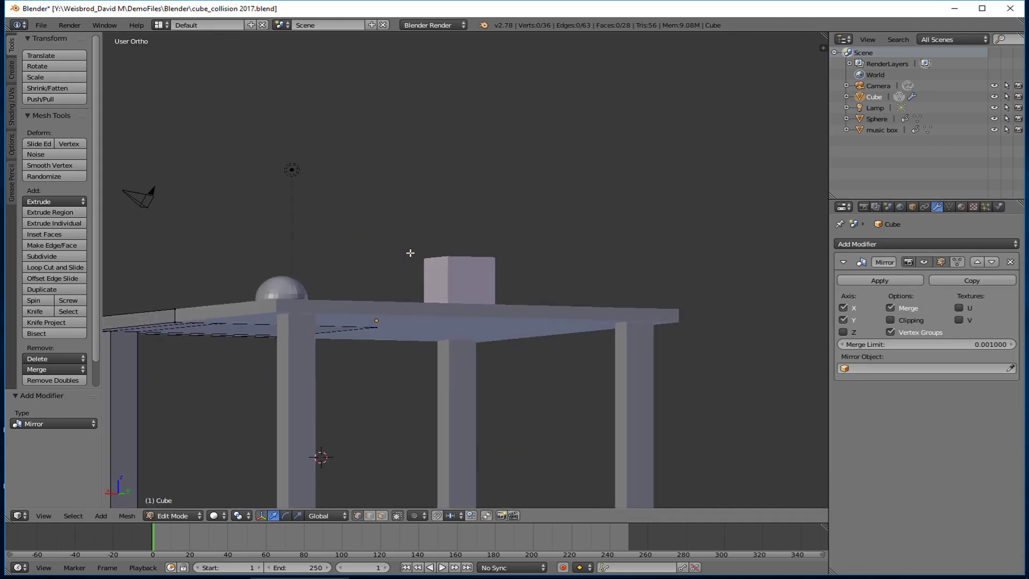
pyautogui.scroll(-3, 391, 224)
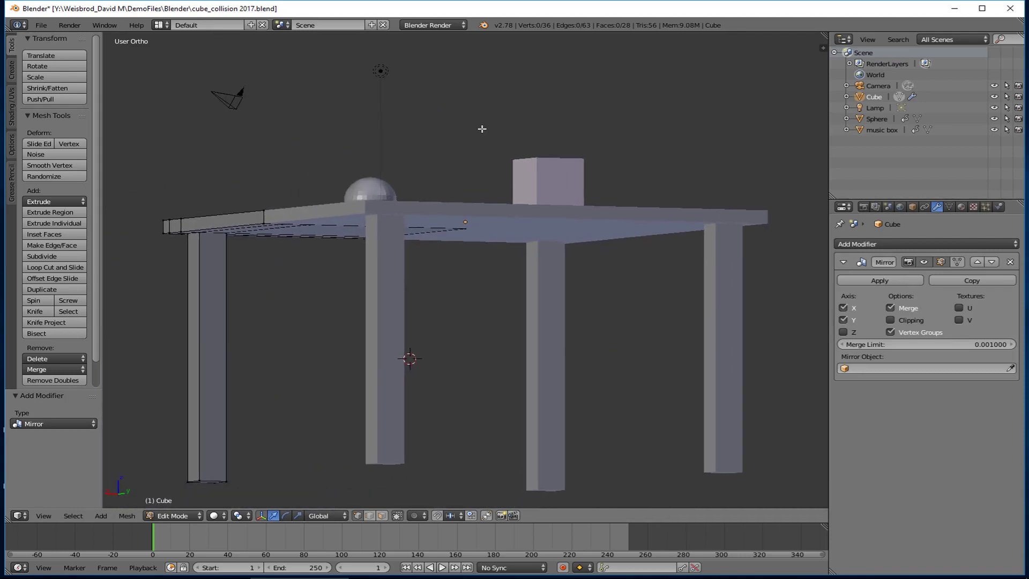
pyautogui.moveTo(283, 428); pyautogui.dragTo(272, 391, button='middle')
pyautogui.scroll(3, 271, 391)
pyautogui.rightClick(236, 406)
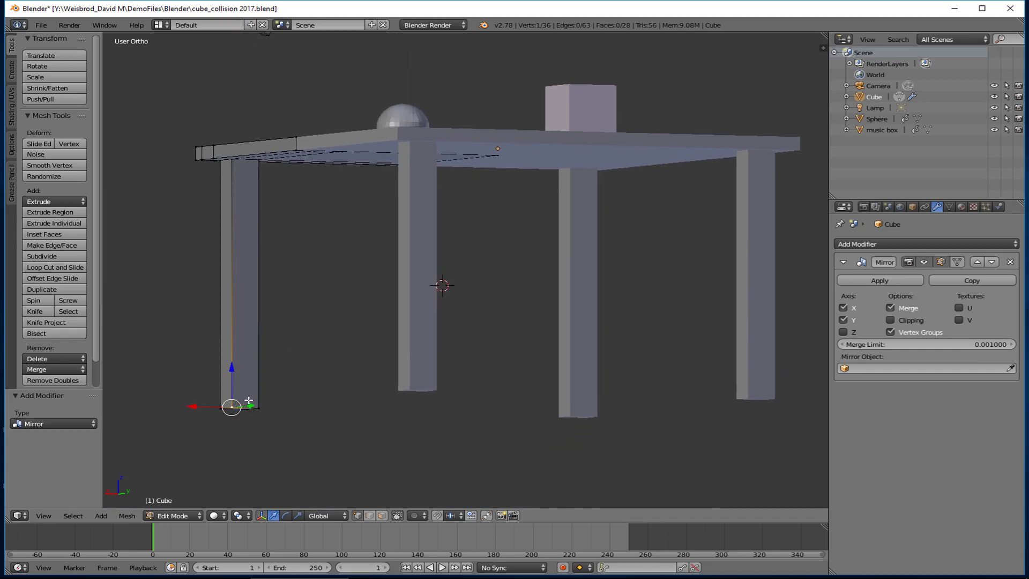
pyautogui.press('g')
pyautogui.press('z')
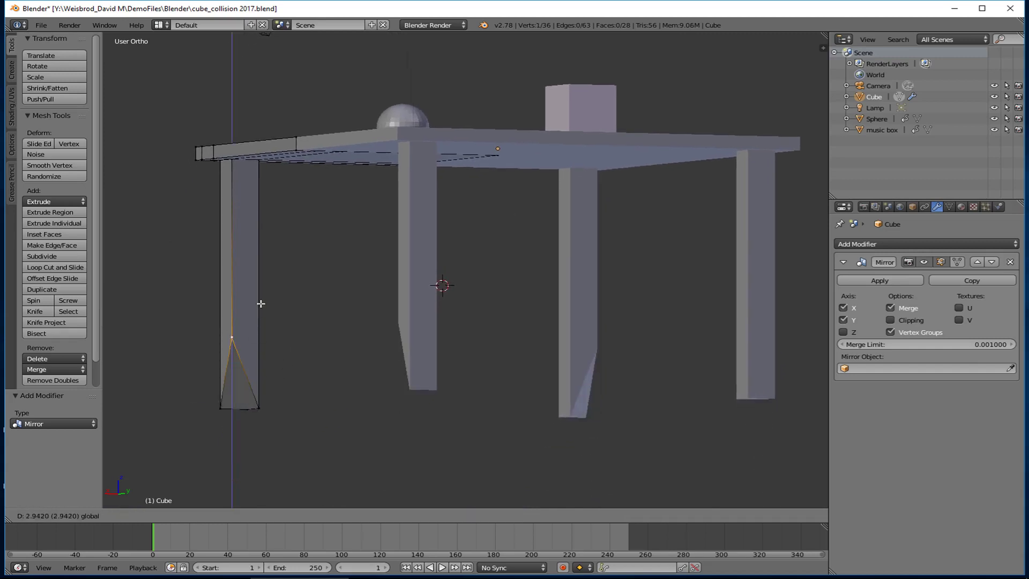
pyautogui.click(267, 451)
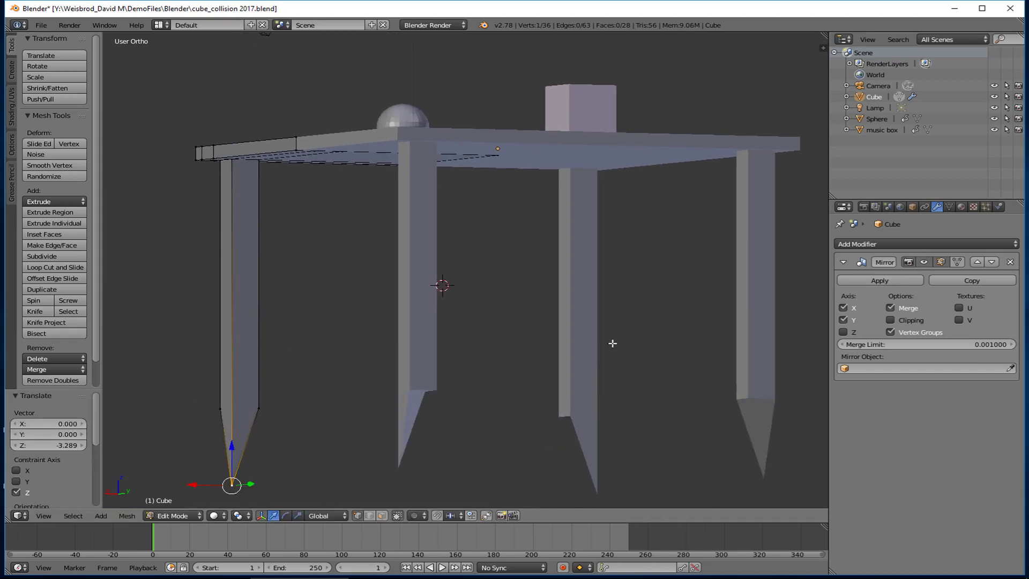
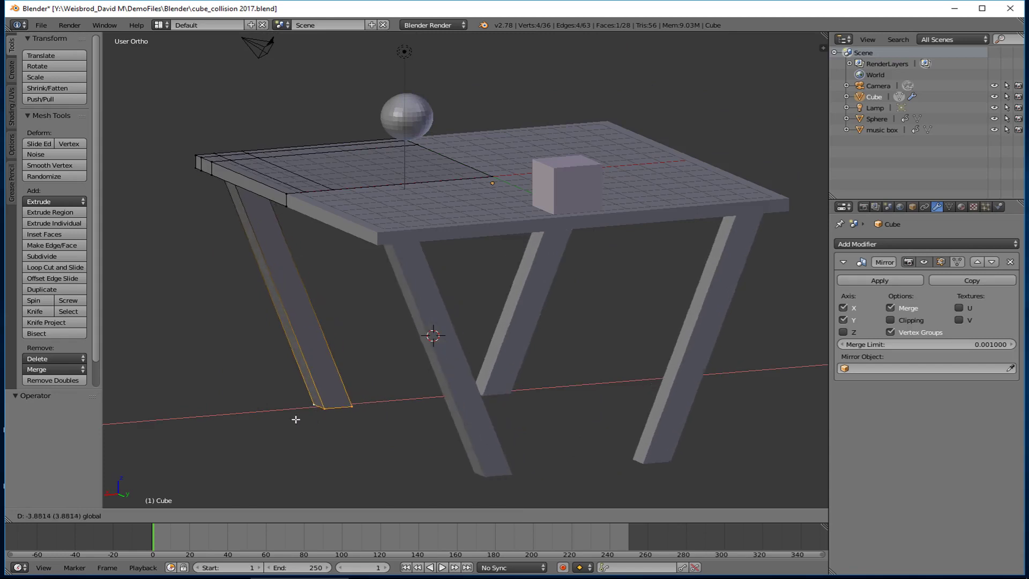
# Step: Slant the leg by moving its bottom face along Y by 5.541
pyautogui.press('g')
pyautogui.press('y')
pyautogui.click(510, 420)
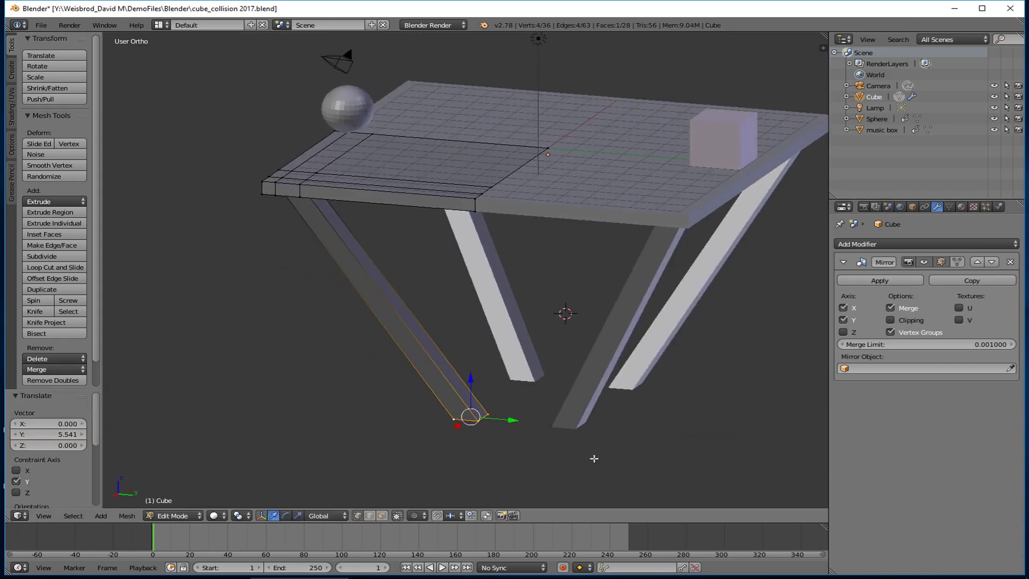
pyautogui.moveTo(608, 314); pyautogui.dragTo(490, 304, button='middle')
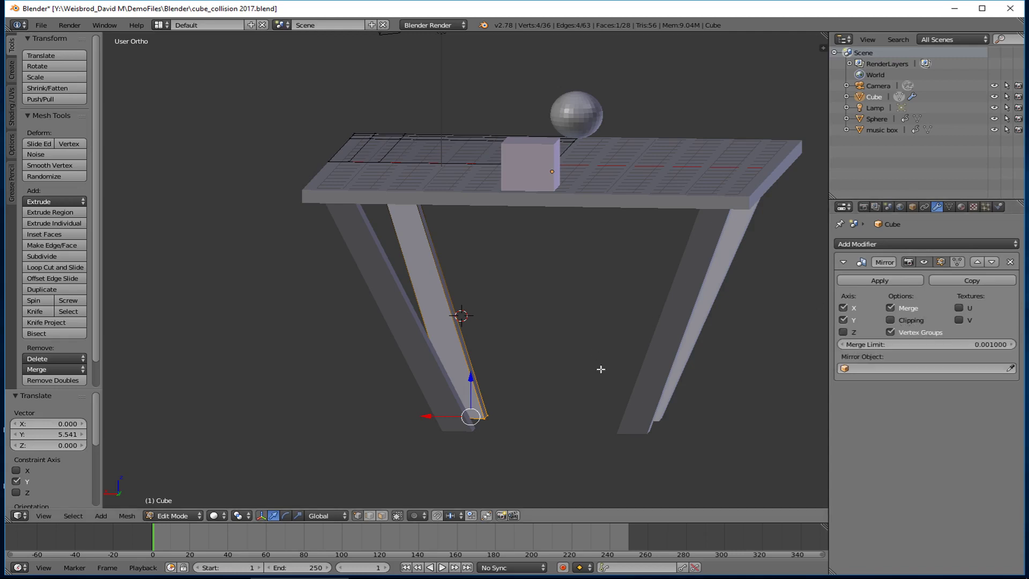
# Step: Move the leg's bottom face along Y by 9.571 and back along Y by -14.087
pyautogui.moveTo(433, 413); pyautogui.dragTo(529, 423, button='middle')
pyautogui.moveTo(528, 422); pyautogui.dragTo(731, 422)
pyautogui.moveTo(732, 422); pyautogui.dragTo(556, 401, button='middle')
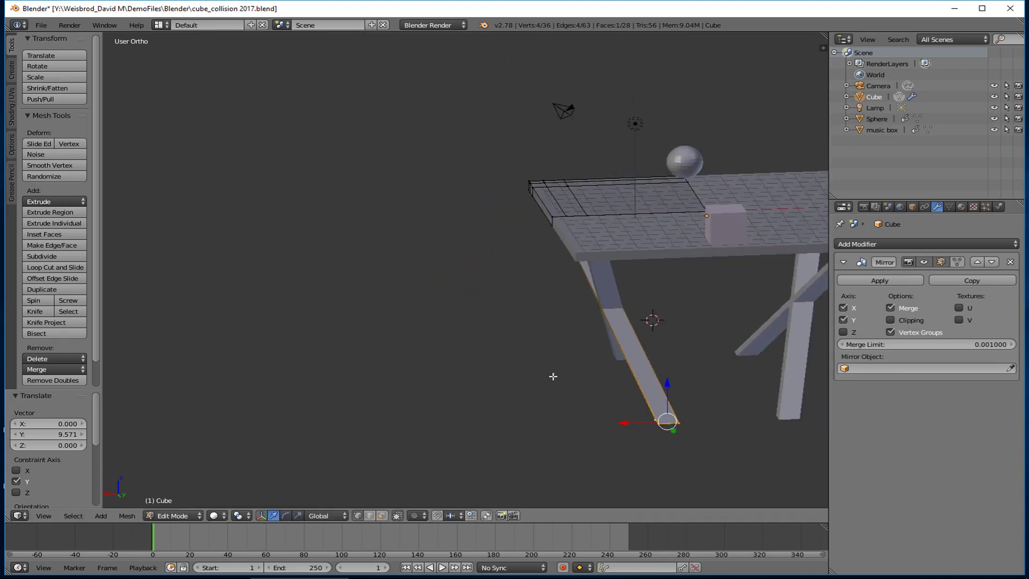
pyautogui.moveTo(647, 407); pyautogui.dragTo(726, 431, button='middle')
pyautogui.moveTo(717, 425); pyautogui.dragTo(504, 435)
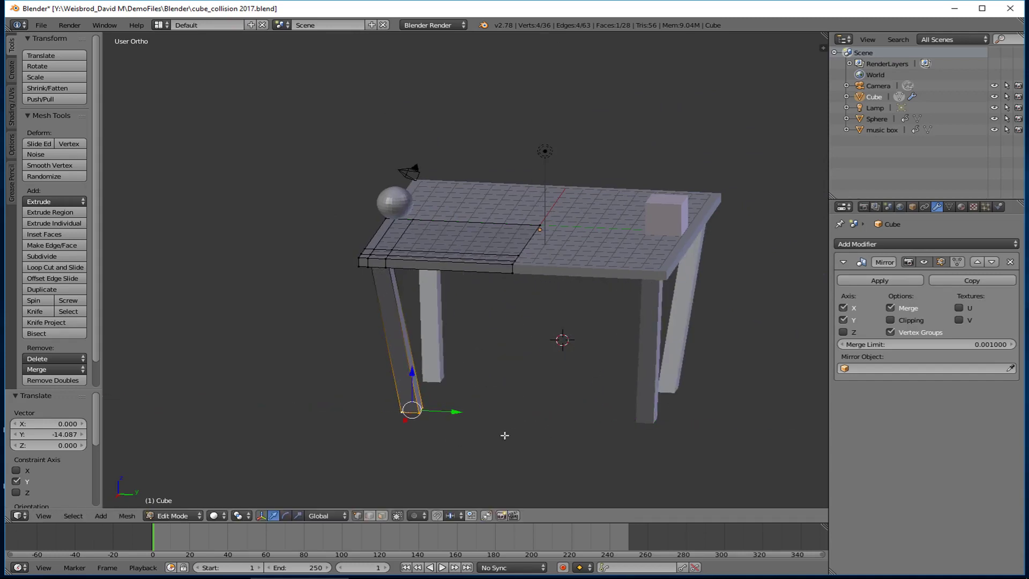
# Step: Try moving the leg's bottom face along X by -13.989, and undo the move
pyautogui.moveTo(457, 412)
pyautogui.mouseDown()
pyautogui.moveTo(772, 423)
pyautogui.moveTo(471, 432)
pyautogui.moveTo(691, 433)
pyautogui.moveTo(496, 414)
pyautogui.moveTo(648, 416)
pyautogui.moveTo(457, 412)
pyautogui.mouseUp()
pyautogui.moveTo(481, 413); pyautogui.dragTo(380, 428, button='middle')
pyautogui.moveTo(367, 410); pyautogui.dragTo(590, 409)
pyautogui.click(899, 319)
pyautogui.moveTo(589, 409); pyautogui.dragTo(444, 425, button='middle')
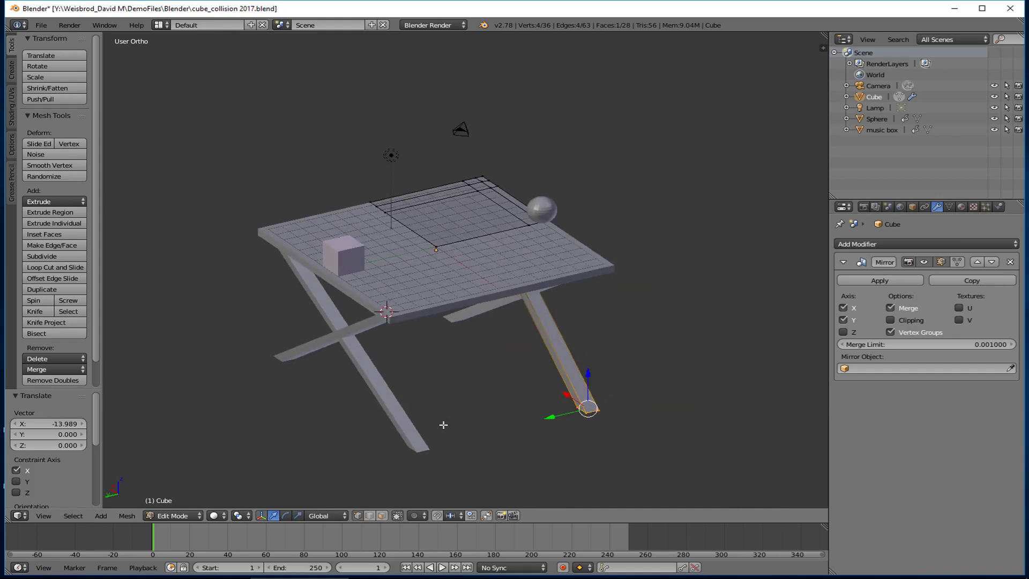
pyautogui.hotkey('ctrl', 'z')
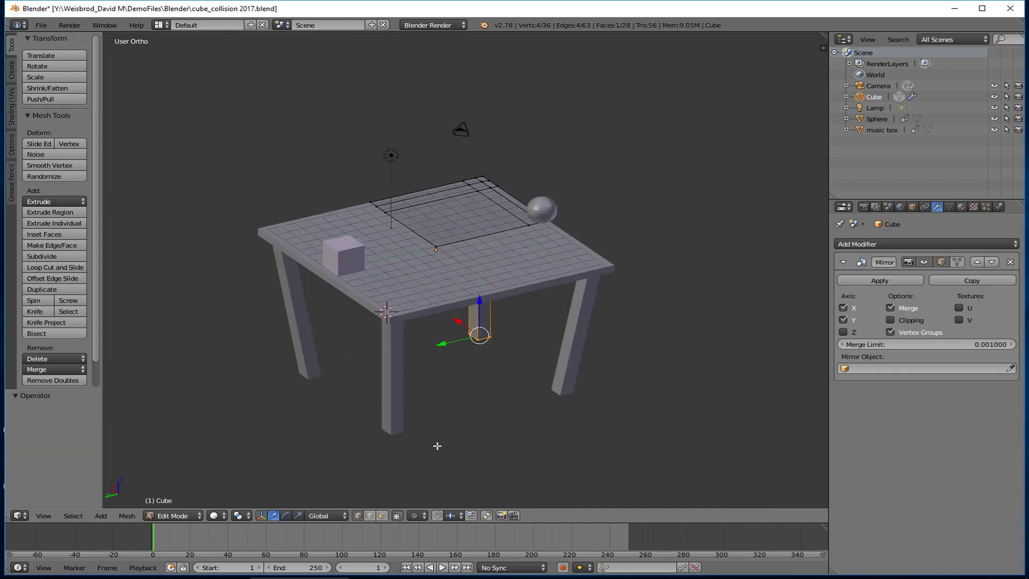
# Step: Select the entire quarter mesh and try pulling it away from the mirror centre, by 5.574 along X and also along Y
pyautogui.moveTo(423, 277); pyautogui.dragTo(473, 262, button='middle')
pyautogui.press('a')
pyautogui.press('a')
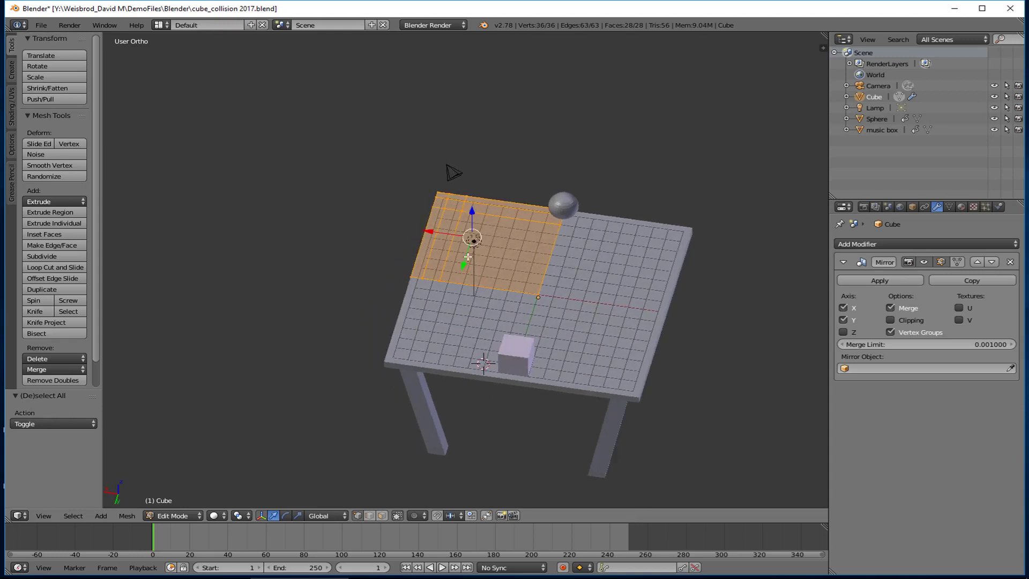
pyautogui.moveTo(437, 233); pyautogui.dragTo(393, 224)
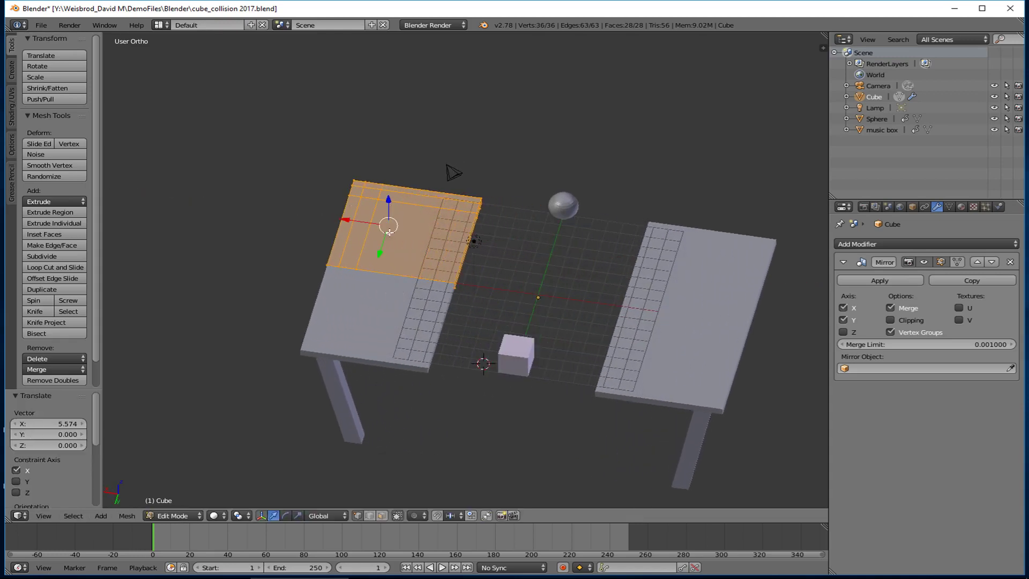
pyautogui.moveTo(379, 258); pyautogui.dragTo(411, 189)
# Step: Try shifting the quarter mesh back along X, ending with a -1.671 move, and undo all its trial moves
pyautogui.moveTo(411, 188); pyautogui.dragTo(398, 299, button='middle')
pyautogui.moveTo(378, 142); pyautogui.dragTo(457, 171)
pyautogui.moveTo(458, 171); pyautogui.dragTo(659, 204, button='middle')
pyautogui.moveTo(459, 164); pyautogui.dragTo(488, 172)
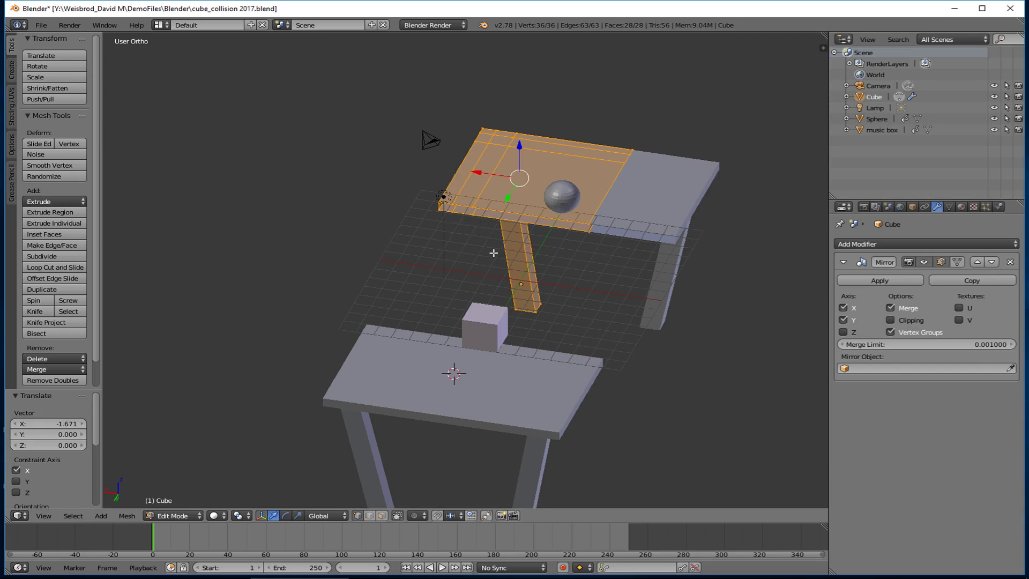
pyautogui.hotkey('ctrl', 'z')
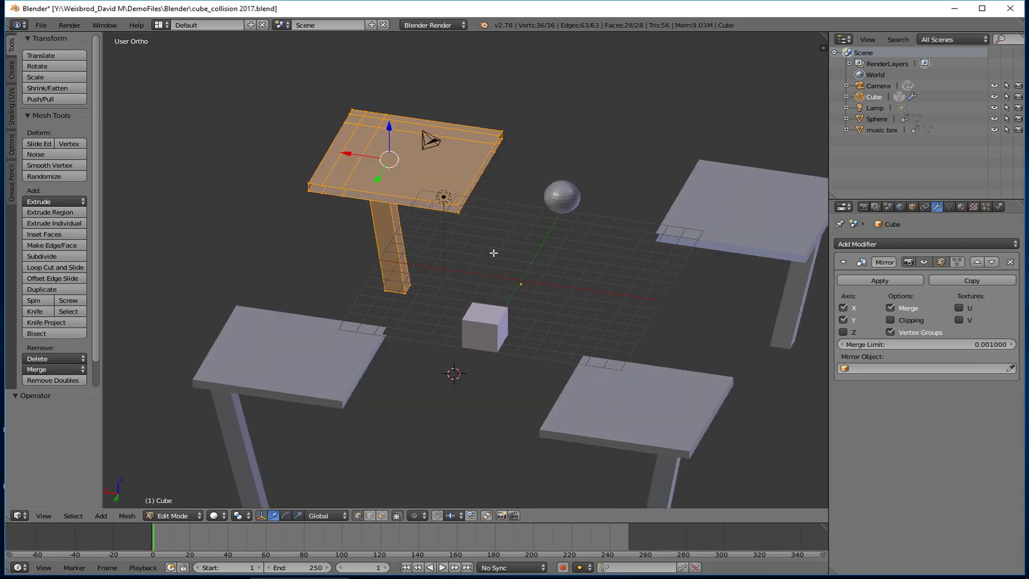
pyautogui.hotkey('ctrl', 'z')
pyautogui.hotkey('ctrl', 'z')
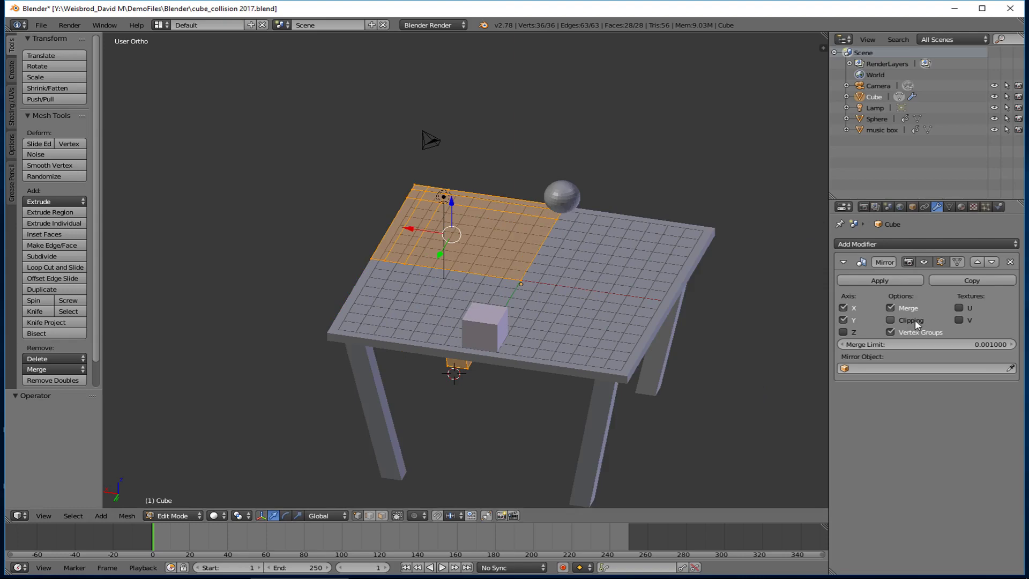
# Step: Enable Clipping on the Mirror modifier and examine the seam where the quarter mesh meets its mirrored copies
pyautogui.click(891, 320)
pyautogui.scroll(-3, 663, 287)
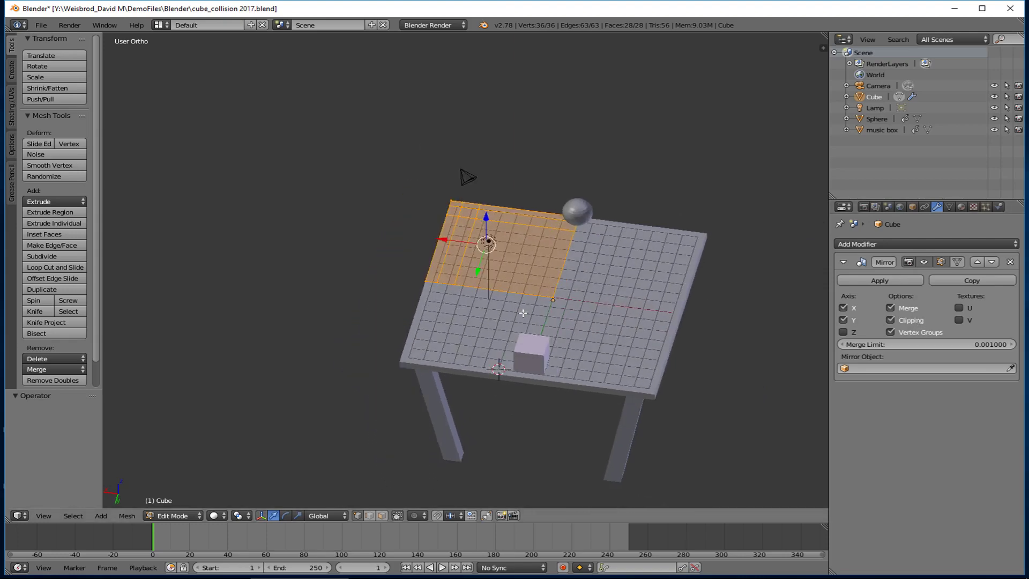
pyautogui.scroll(8, 593, 283)
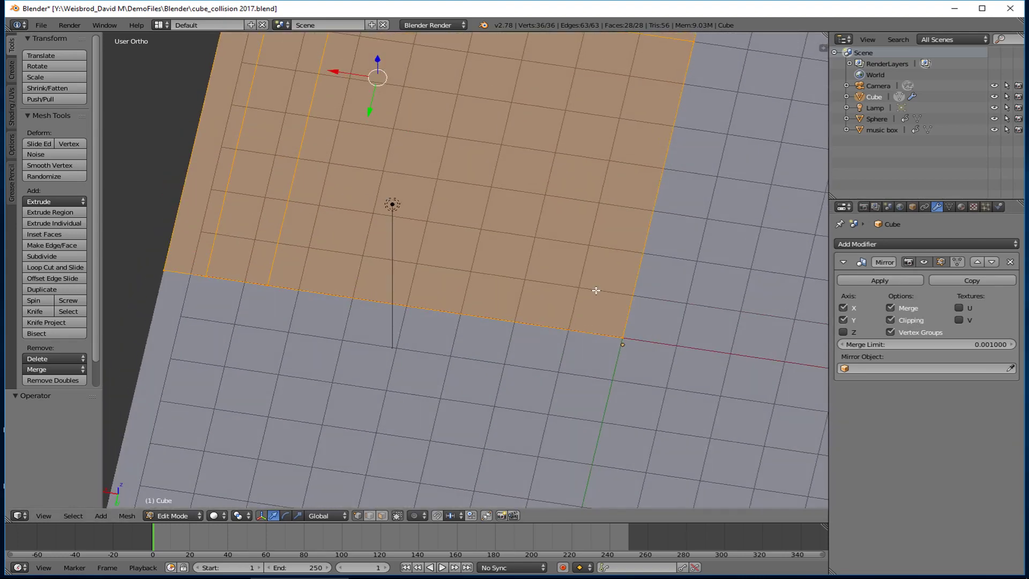
pyautogui.press('KP_7')
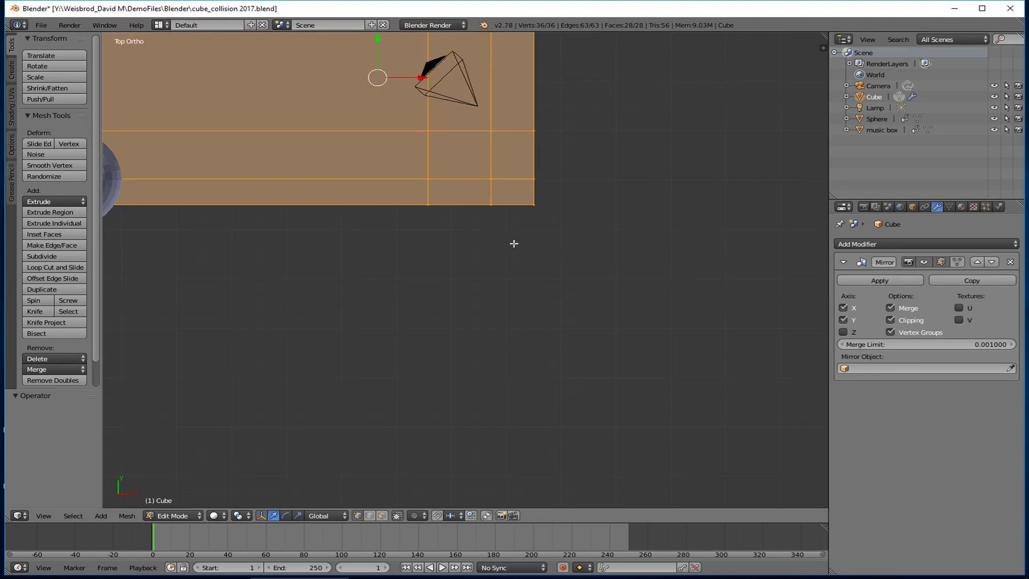
pyautogui.scroll(5, 515, 244)
pyautogui.moveTo(412, 276); pyautogui.dragTo(357, 306, button='middle')
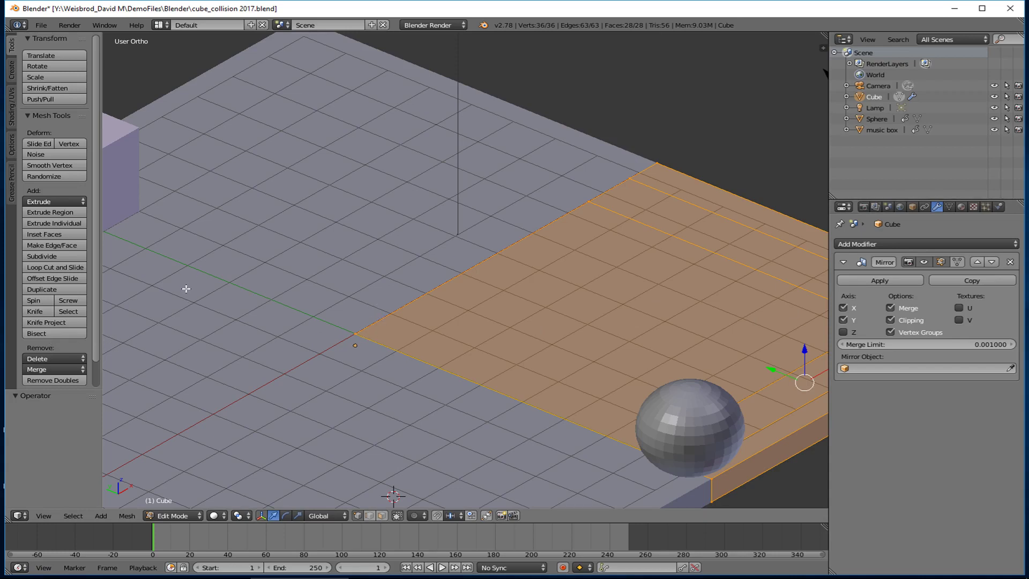
pyautogui.scroll(-5, 185, 289)
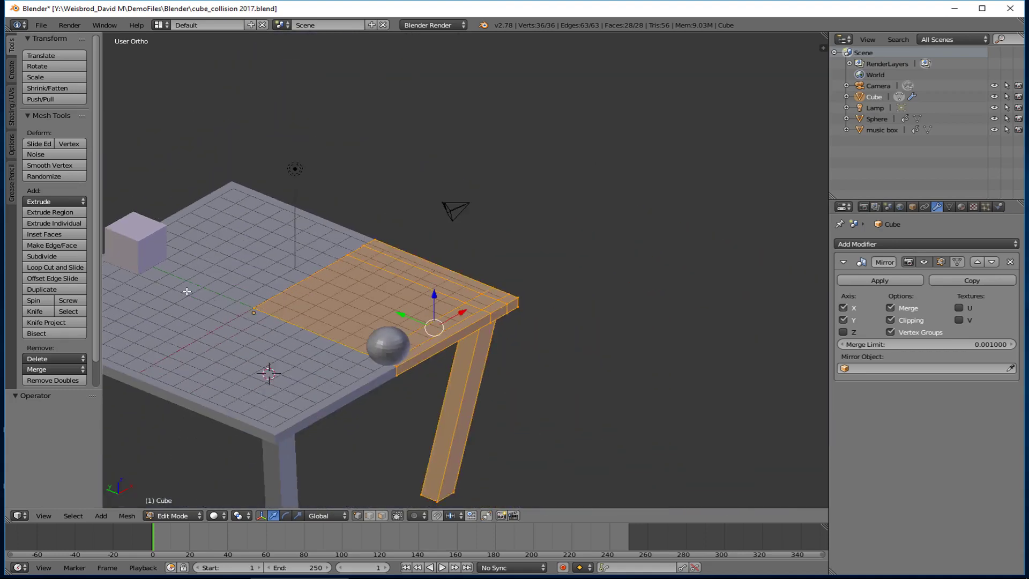
# Step: Turn Clipping off, try moving the quarter mesh, and turn Clipping back on
pyautogui.click(901, 321)
pyautogui.moveTo(423, 307); pyautogui.dragTo(455, 331)
pyautogui.click(890, 320)
pyautogui.moveTo(454, 331); pyautogui.dragTo(455, 365, button='middle')
# Step: Move the quarter mesh with Clipping on, along Y ending with a -0.329 move, and along X by 0.373
pyautogui.moveTo(371, 335); pyautogui.dragTo(337, 321)
pyautogui.moveTo(337, 321); pyautogui.dragTo(286, 311, button='middle')
pyautogui.moveTo(362, 313); pyautogui.dragTo(363, 314)
pyautogui.moveTo(363, 314)
pyautogui.mouseDown(button='middle')
pyautogui.moveTo(369, 305)
pyautogui.moveTo(355, 333)
pyautogui.mouseUp(button='middle')
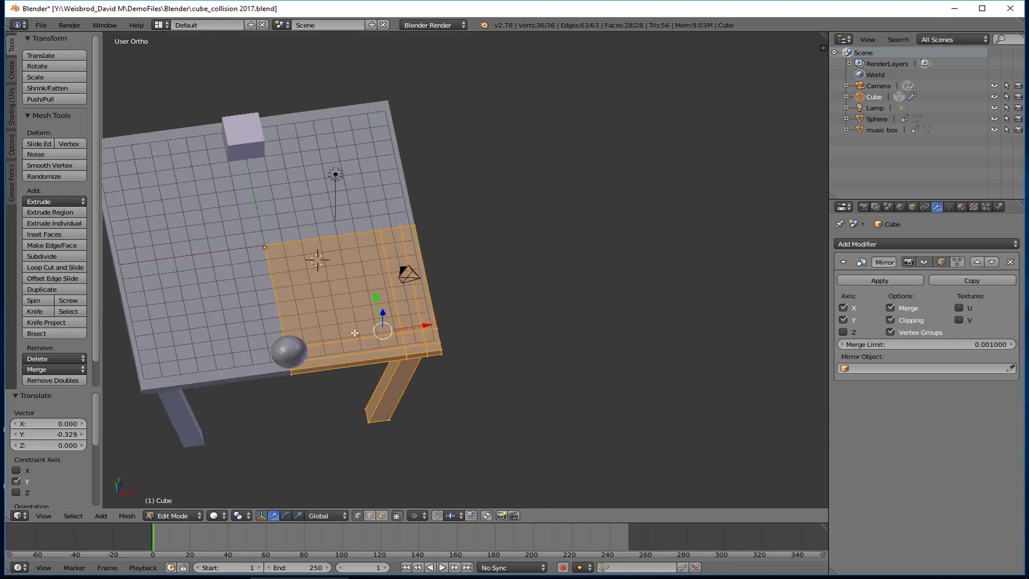
pyautogui.moveTo(427, 325); pyautogui.dragTo(453, 320)
pyautogui.moveTo(453, 320); pyautogui.dragTo(454, 259, button='middle')
pyautogui.moveTo(419, 290); pyautogui.dragTo(596, 241, button='middle')
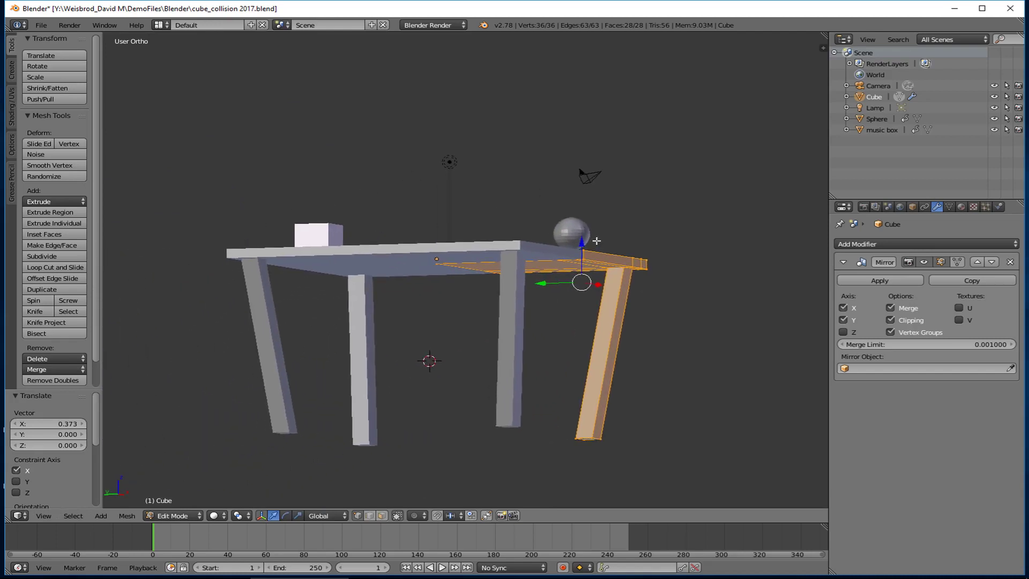
# Step: Select the leg's bottom vertices and insert one loop cut around the leg, slid to about mid-height
pyautogui.rightClick(580, 438)
pyautogui.keyDown('shift'); pyautogui.rightClick(595, 436); pyautogui.keyUp('shift')
pyautogui.moveTo(594, 437)
pyautogui.mouseDown(button='middle')
pyautogui.moveTo(569, 435)
pyautogui.moveTo(605, 442)
pyautogui.mouseUp(button='middle')
pyautogui.keyDown('shift'); pyautogui.rightClick(586, 445); pyautogui.keyUp('shift')
pyautogui.keyDown('shift'); pyautogui.moveTo(597, 358); pyautogui.dragTo(451, 408, button='middle'); pyautogui.keyUp('shift')
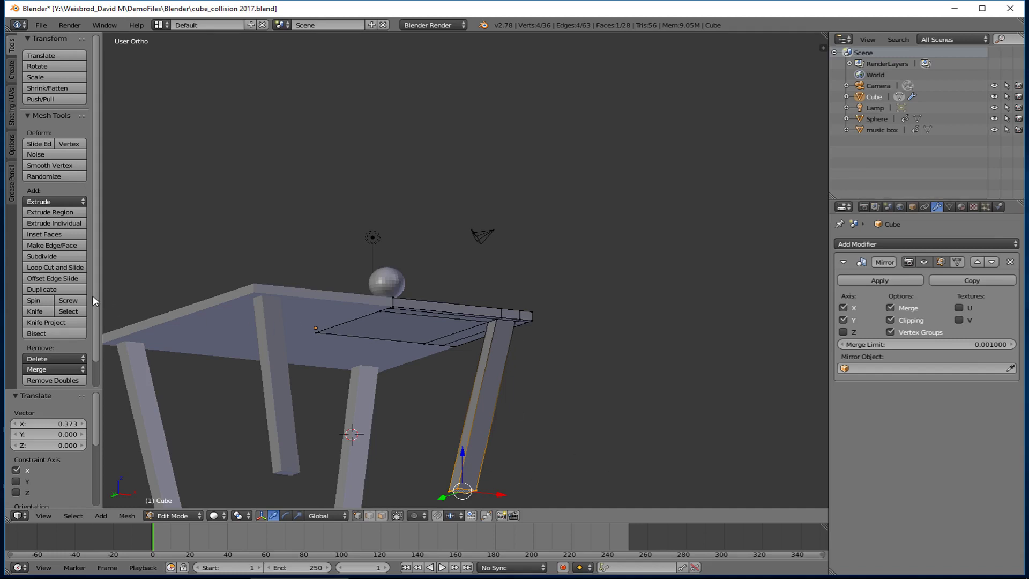
pyautogui.click(64, 267)
pyautogui.click(487, 411)
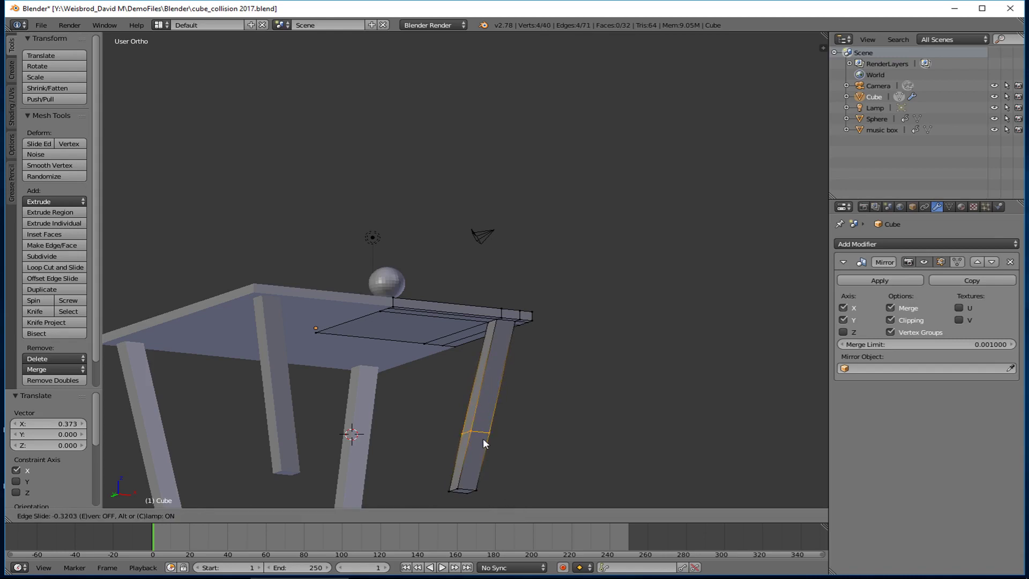
pyautogui.click(491, 406)
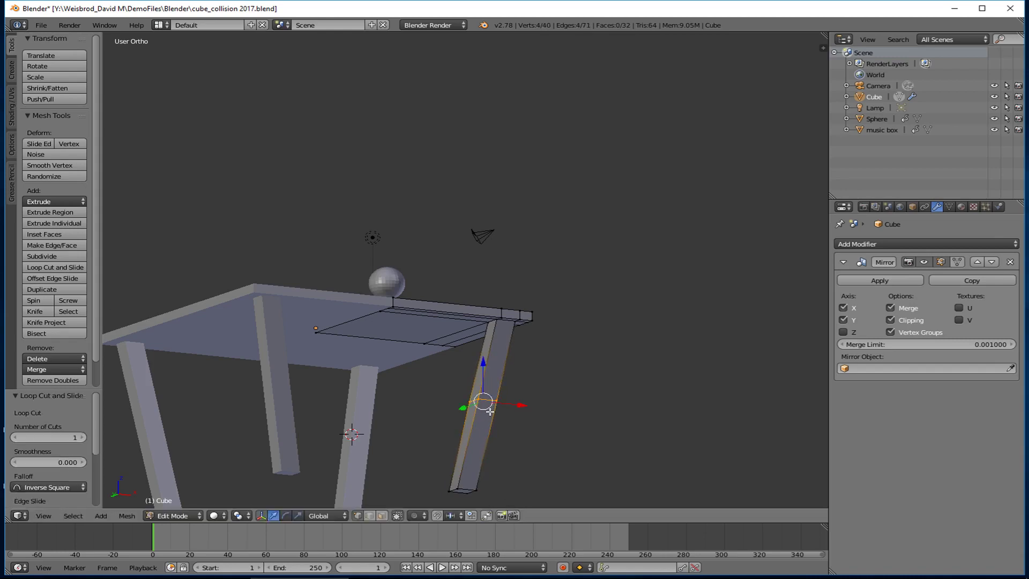
# Step: Select the leg's bottom face and try moving it outward along X and along Y
pyautogui.rightClick(457, 488)
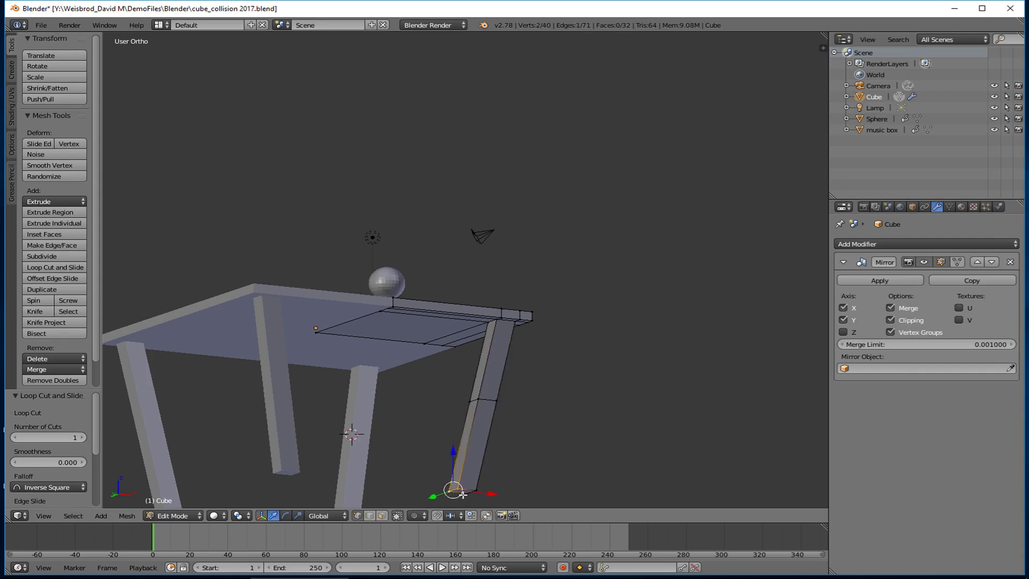
pyautogui.keyDown('alt'); pyautogui.rightClick(462, 490); pyautogui.keyUp('alt')
pyautogui.press('KP_1')
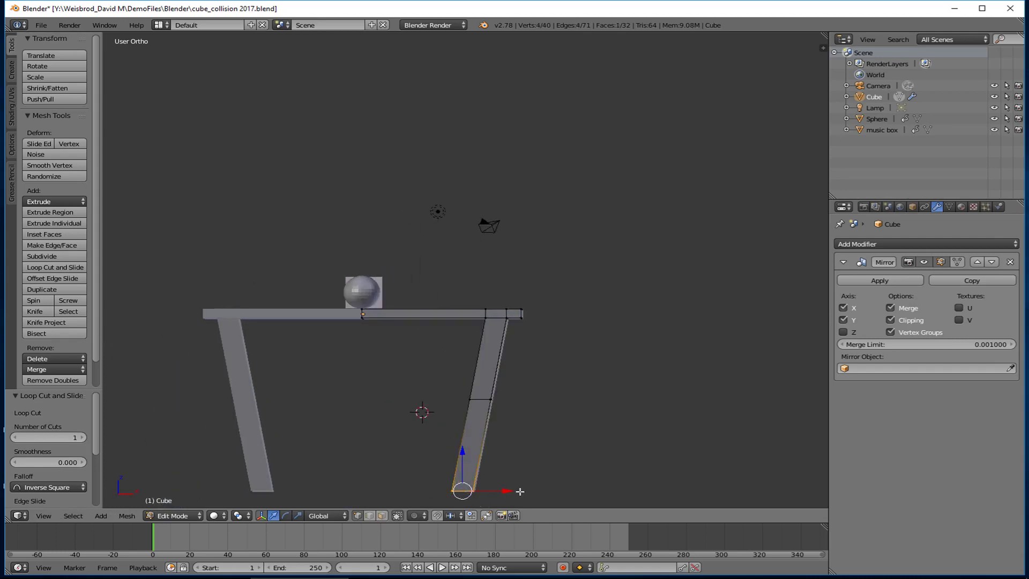
pyautogui.moveTo(508, 491); pyautogui.dragTo(580, 489)
pyautogui.moveTo(580, 489); pyautogui.dragTo(475, 476, button='middle')
pyautogui.moveTo(573, 491); pyautogui.dragTo(506, 491)
pyautogui.moveTo(600, 468); pyautogui.dragTo(546, 418, button='middle')
# Step: Try shifting the leg's middle loop inward along Y and by -0.550 along X, and undo the trial leg moves
pyautogui.keyDown('alt'); pyautogui.rightClick(521, 412); pyautogui.keyUp('alt')
pyautogui.moveTo(561, 414); pyautogui.dragTo(579, 414)
pyautogui.moveTo(579, 413); pyautogui.dragTo(602, 423, button='middle')
pyautogui.moveTo(581, 417); pyautogui.dragTo(569, 417)
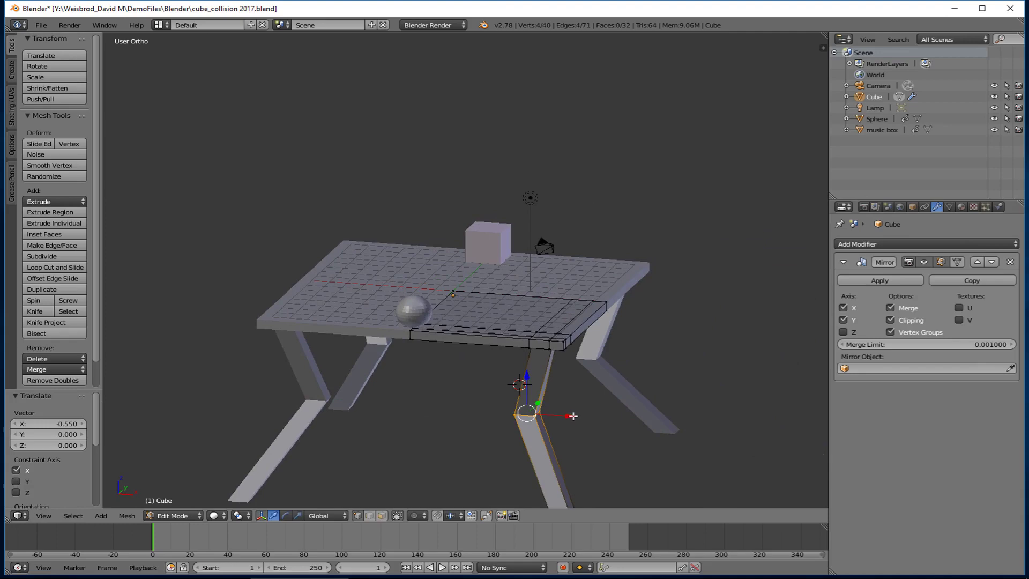
pyautogui.moveTo(565, 409); pyautogui.dragTo(448, 379, button='middle')
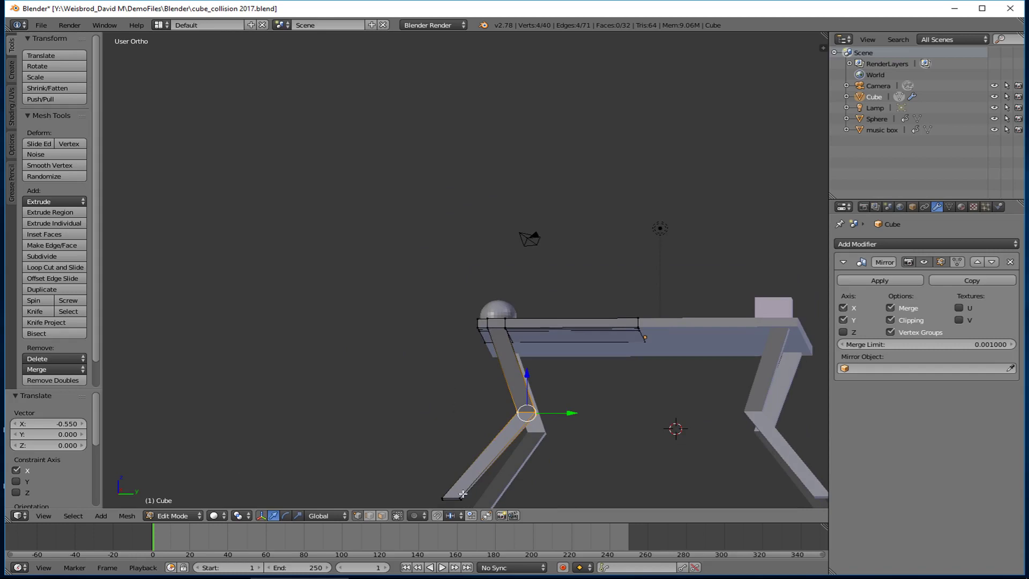
pyautogui.hotkey('ctrl', 'z')
pyautogui.hotkey('ctrl', 'z')
pyautogui.hotkey('ctrl', 'z')
pyautogui.hotkey('ctrl', 'z')
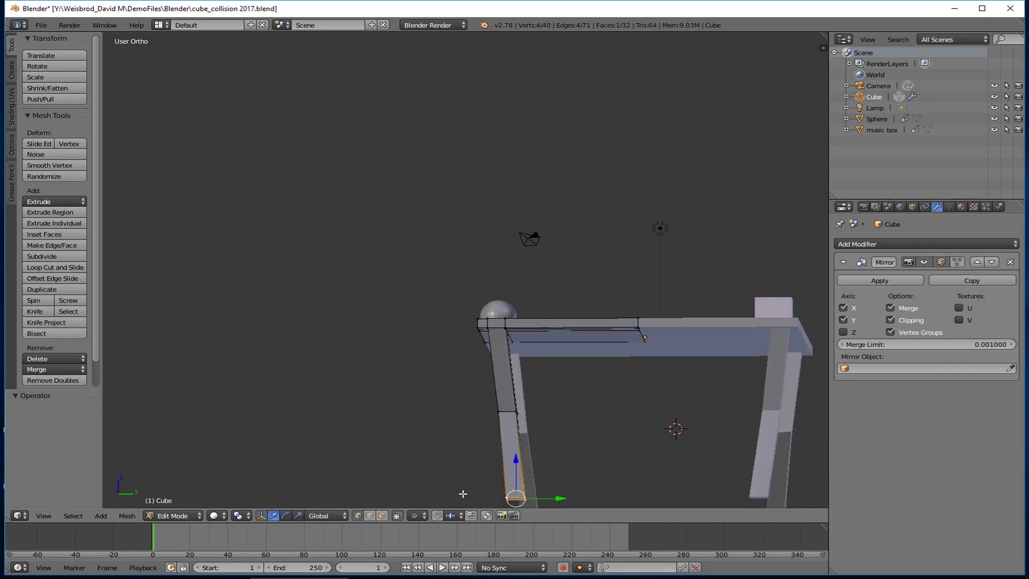
# Step: Insert a second loop cut around the leg, slid to just above the first one
pyautogui.moveTo(463, 493); pyautogui.dragTo(648, 486, button='middle')
pyautogui.moveTo(605, 451); pyautogui.dragTo(501, 439, button='middle')
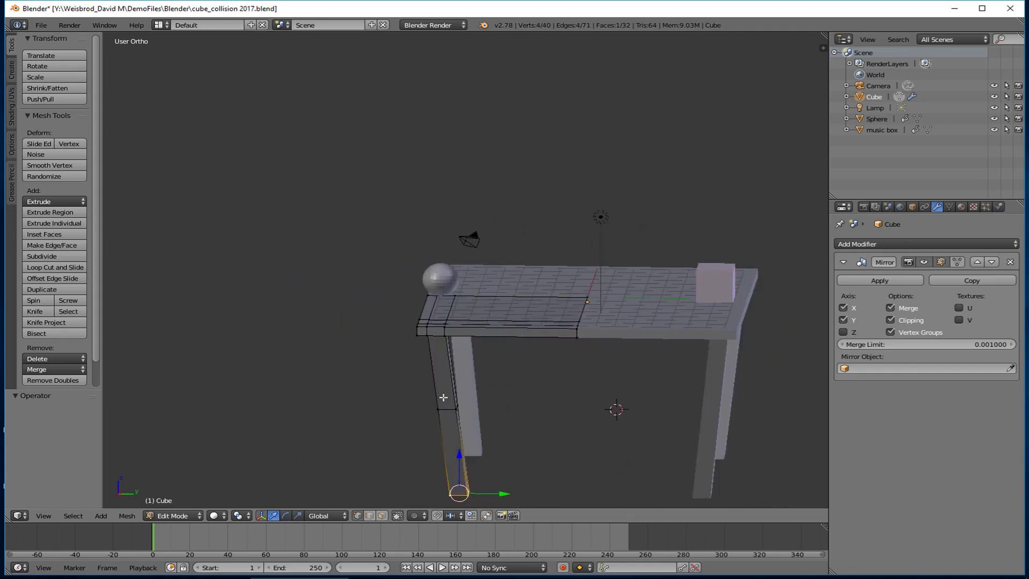
pyautogui.click(54, 267)
pyautogui.click(446, 398)
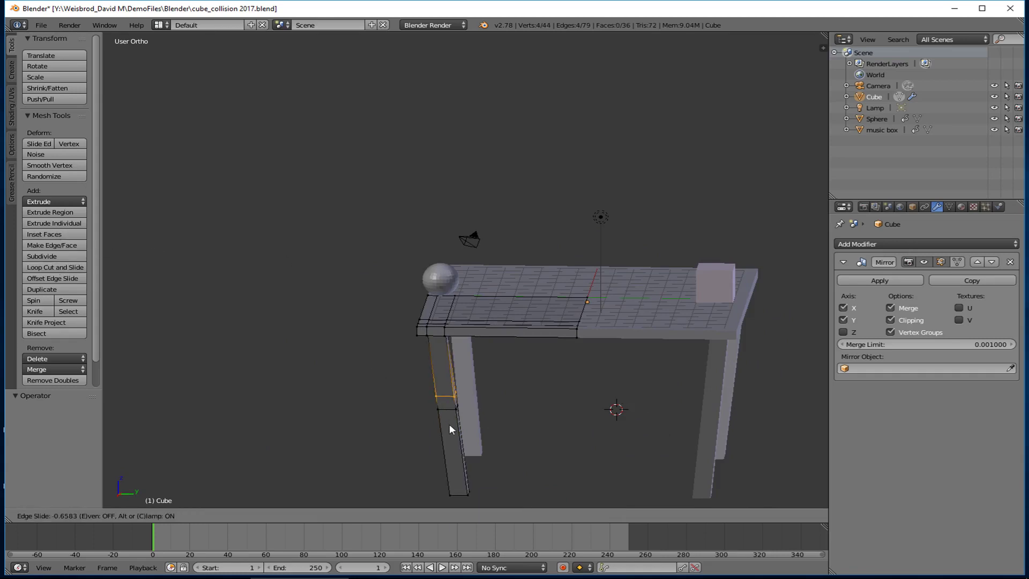
pyautogui.click(450, 424)
pyautogui.moveTo(473, 417); pyautogui.dragTo(492, 444, button='middle')
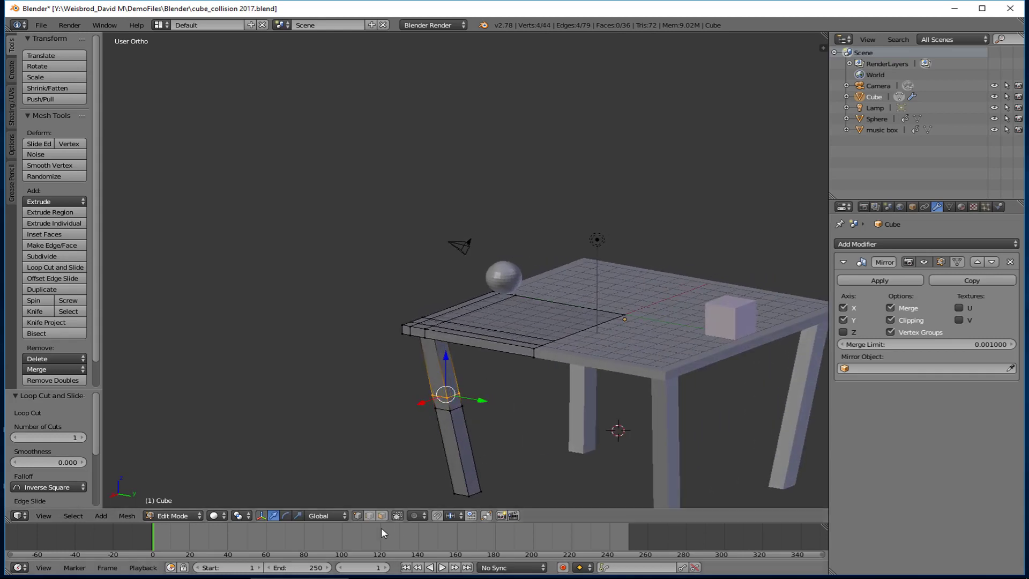
# Step: Extrude the leg's inner face between the two loops and move it 9.380 along Y to form a crossbar
pyautogui.press('a')
pyautogui.moveTo(489, 418); pyautogui.dragTo(559, 425, button='middle')
pyautogui.press('e')
pyautogui.rightClick(558, 424)
pyautogui.press('g')
pyautogui.press('y')
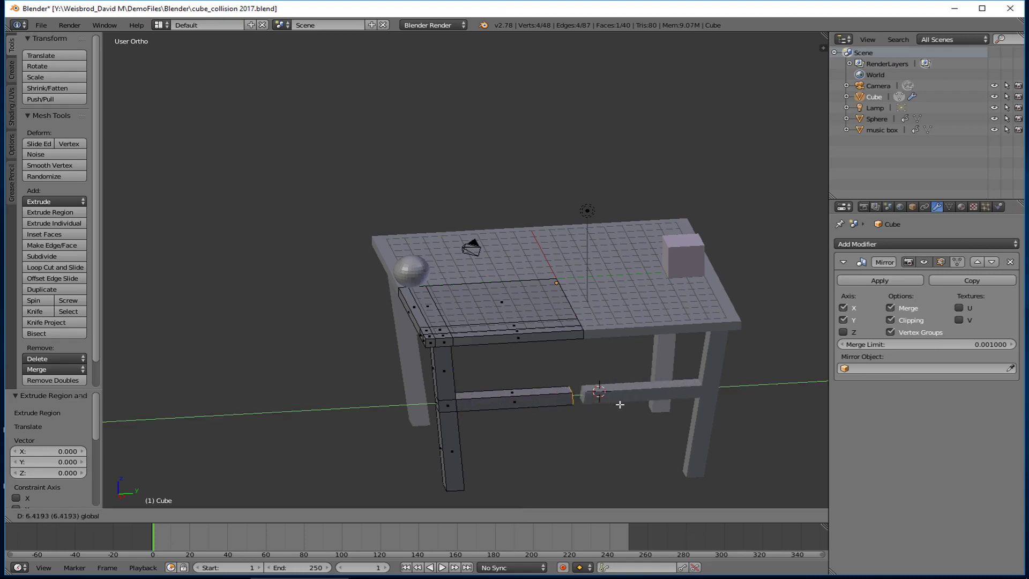
pyautogui.click(672, 405)
# Step: Extrude the leg's other inner face between the loops and move it -13.922 along X as a second crossbar
pyautogui.moveTo(702, 409); pyautogui.dragTo(138, 393, button='middle')
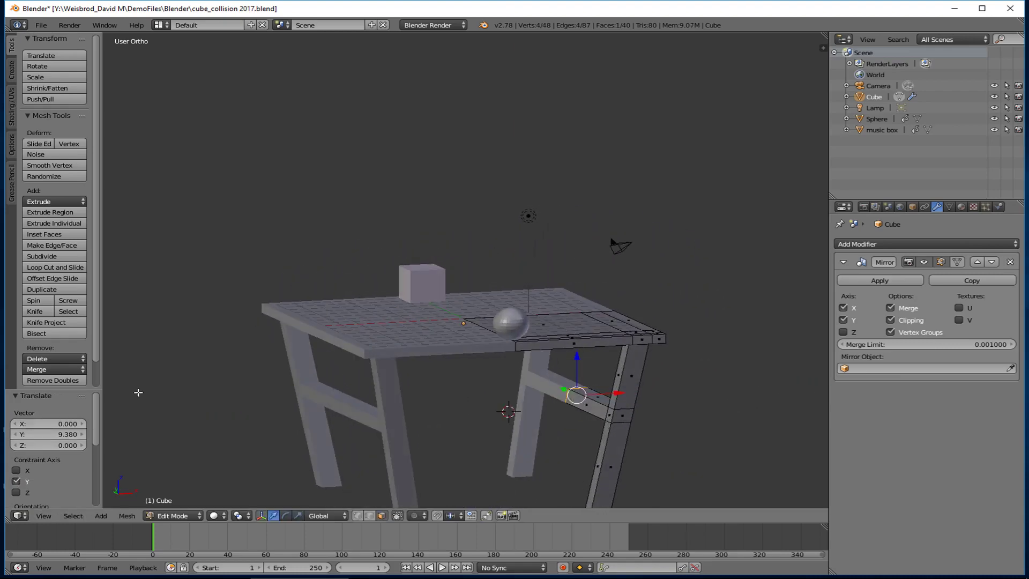
pyautogui.rightClick(607, 414)
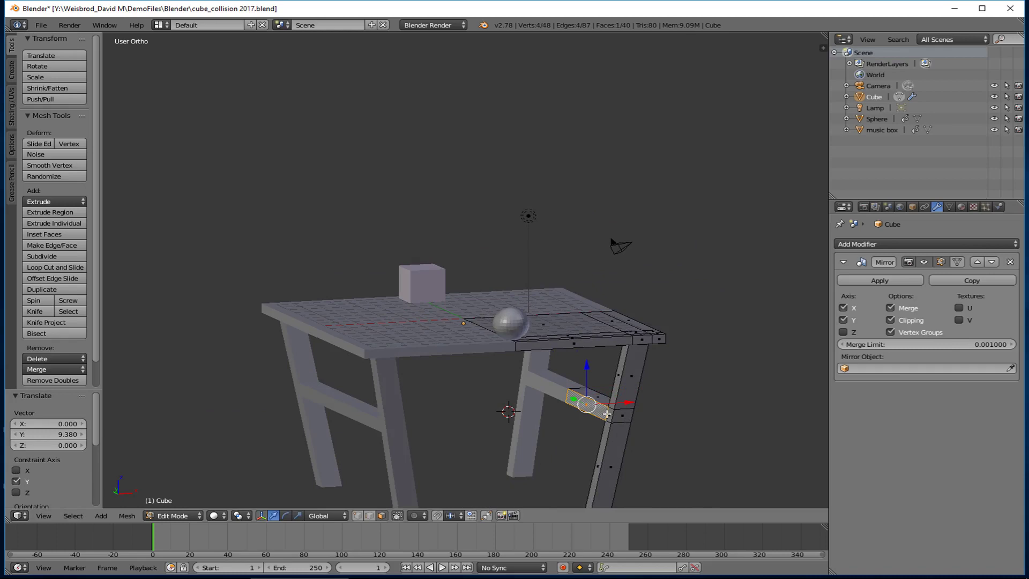
pyautogui.rightClick(609, 417)
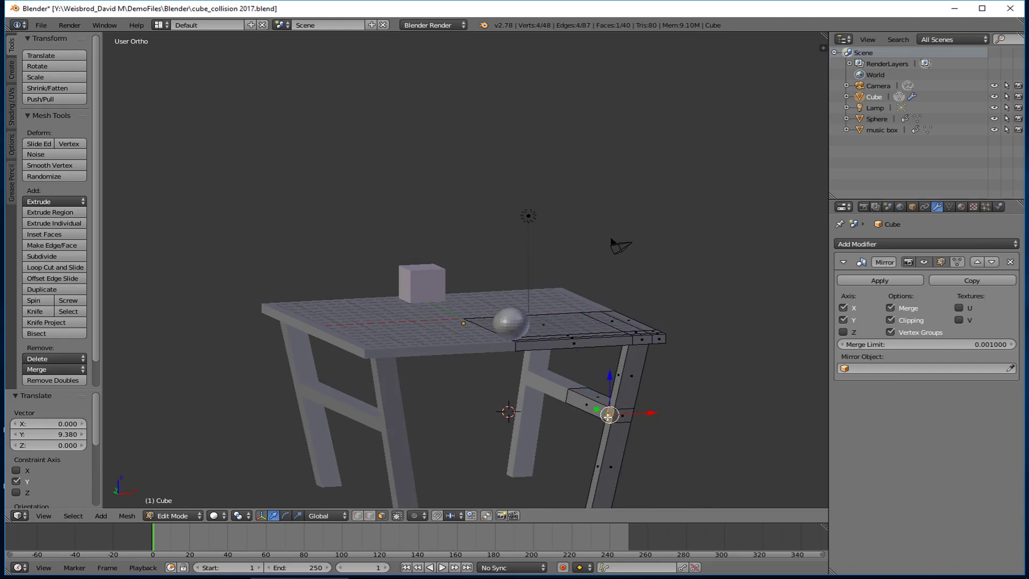
pyautogui.press('e')
pyautogui.rightClick(609, 415)
pyautogui.moveTo(645, 411); pyautogui.dragTo(407, 420)
pyautogui.moveTo(407, 421); pyautogui.dragTo(469, 248, button='middle')
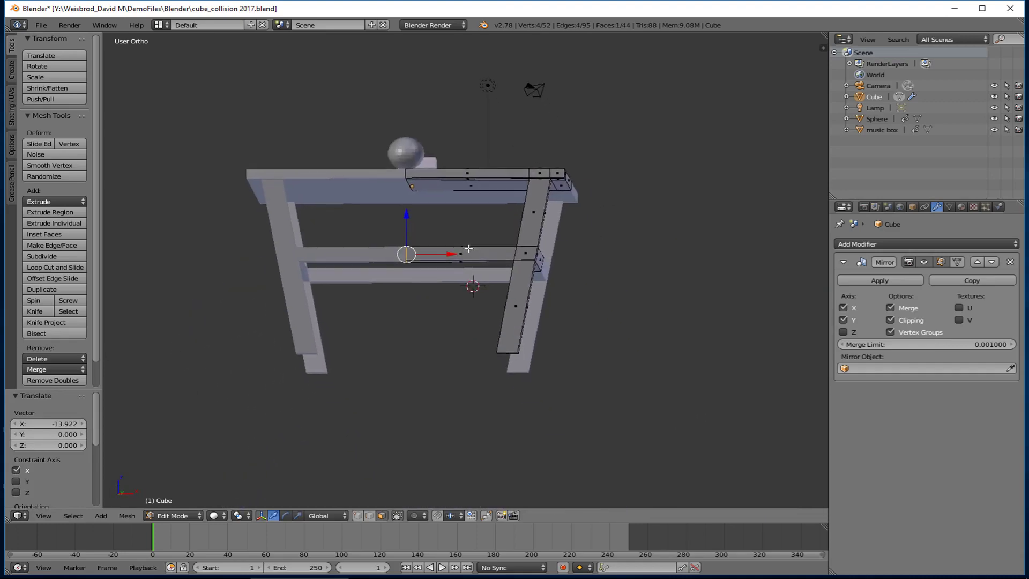
# Step: Select the leg's bottom face and move it -1.934 along Y
pyautogui.moveTo(522, 368); pyautogui.dragTo(547, 342, button='middle')
pyautogui.rightClick(498, 345)
pyautogui.press('g')
pyautogui.press('y')
pyautogui.click(517, 359)
# Step: Select the outer and upper faces of the two crossbars and their joint with the leg
pyautogui.moveTo(504, 263)
pyautogui.mouseDown(button='middle')
pyautogui.moveTo(546, 280)
pyautogui.moveTo(507, 271)
pyautogui.mouseUp(button='middle')
pyautogui.keyDown('shift'); pyautogui.rightClick(424, 268); pyautogui.keyUp('shift')
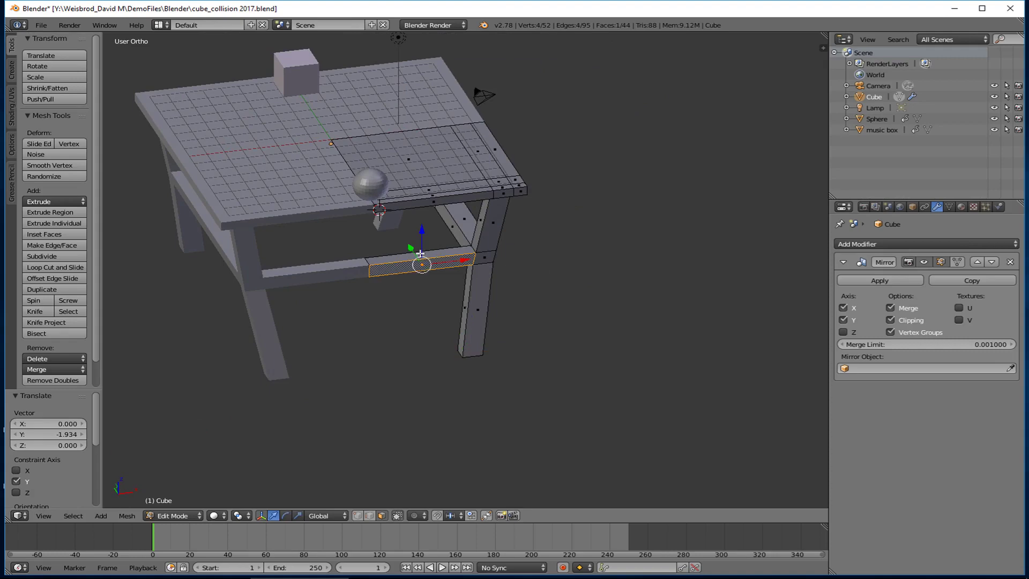
pyautogui.moveTo(547, 258); pyautogui.dragTo(388, 259, button='middle')
pyautogui.keyDown('shift'); pyautogui.rightClick(450, 283); pyautogui.keyUp('shift')
pyautogui.keyDown('shift'); pyautogui.rightClick(537, 280); pyautogui.keyUp('shift')
pyautogui.moveTo(536, 280); pyautogui.dragTo(429, 274, button='middle')
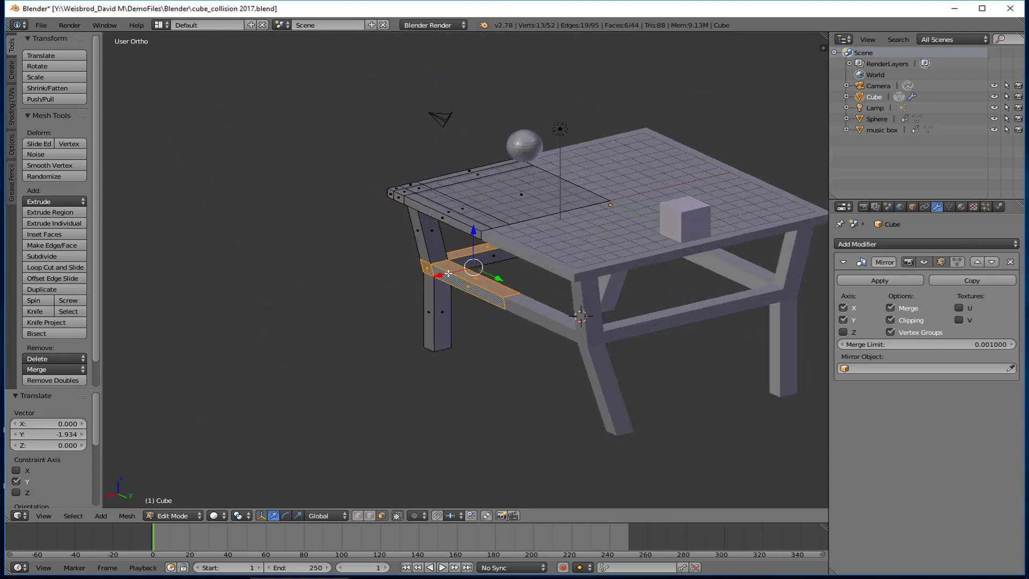
# Step: Try moving the selected crossbar faces along Y, ending with a 0.045 move, and undo it
pyautogui.moveTo(503, 280); pyautogui.dragTo(518, 288)
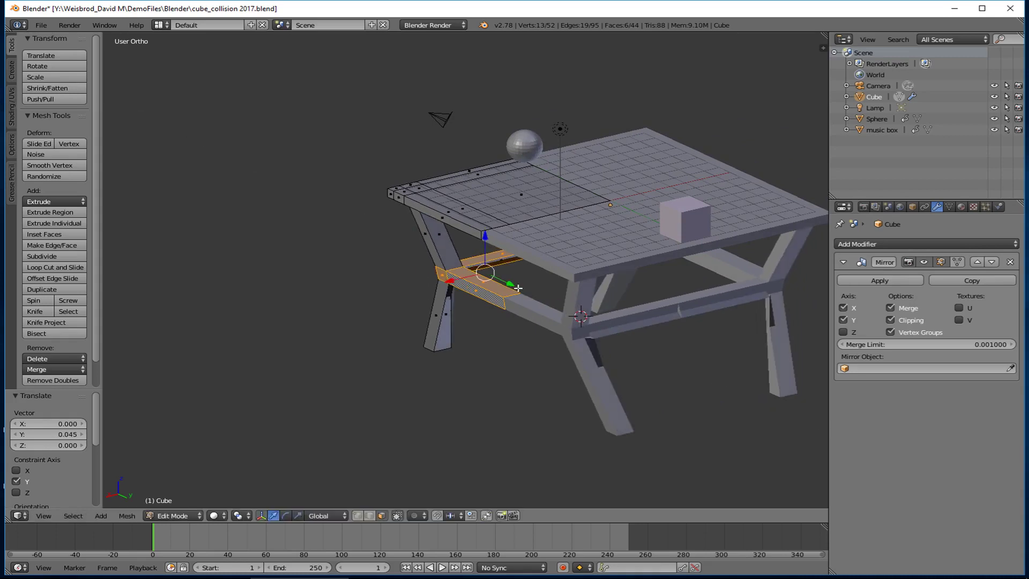
pyautogui.hotkey('ctrl', 'z')
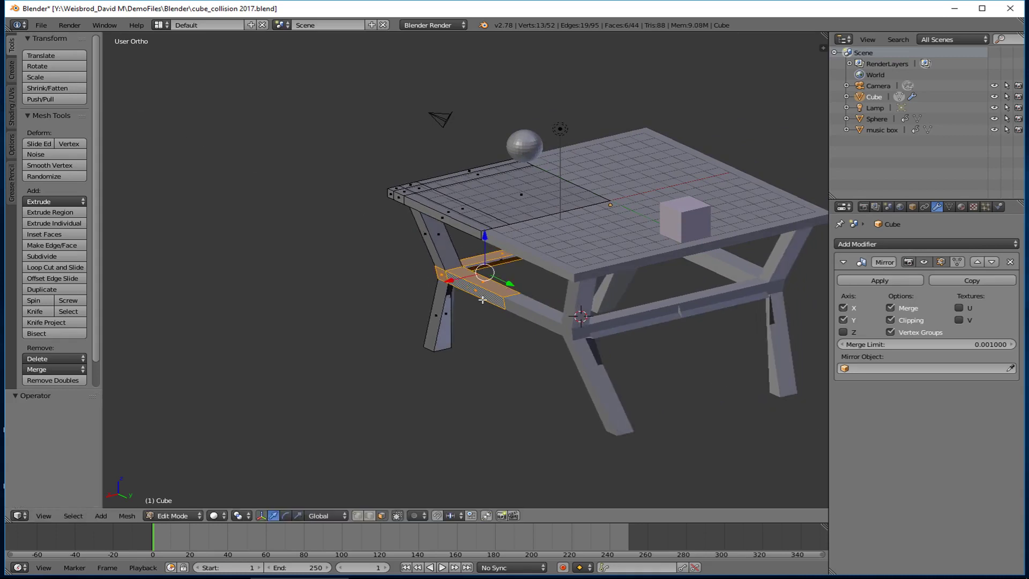
pyautogui.moveTo(483, 322); pyautogui.dragTo(442, 273, button='middle')
# Step: Add the remaining crossbar faces to the selection and move the crossbar joint 1.110 along Y
pyautogui.keyDown('shift'); pyautogui.rightClick(515, 247); pyautogui.keyUp('shift')
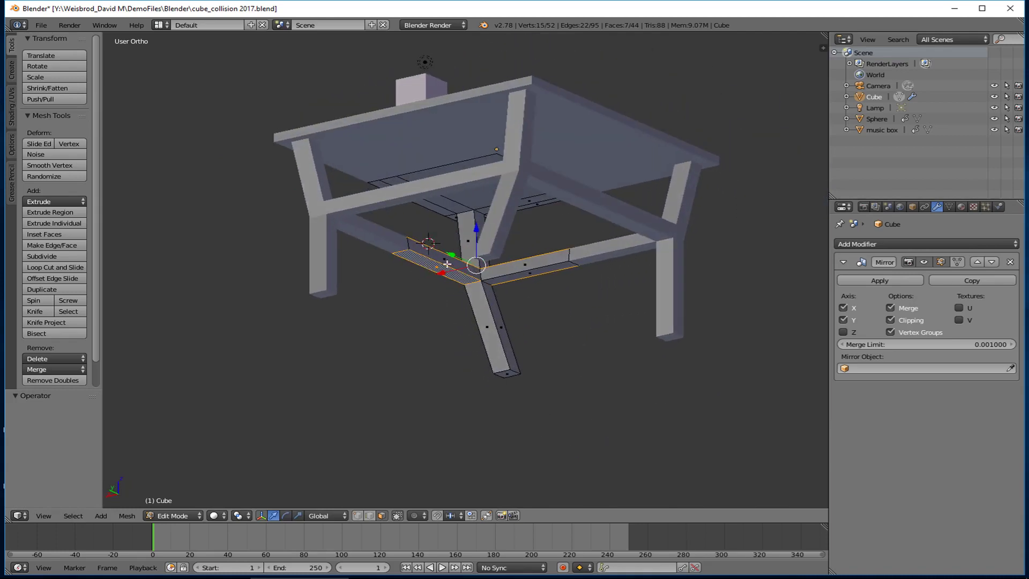
pyautogui.keyDown('shift'); pyautogui.rightClick(528, 263); pyautogui.keyUp('shift')
pyautogui.moveTo(528, 262); pyautogui.dragTo(708, 341, button='middle')
pyautogui.press('g')
pyautogui.press('y')
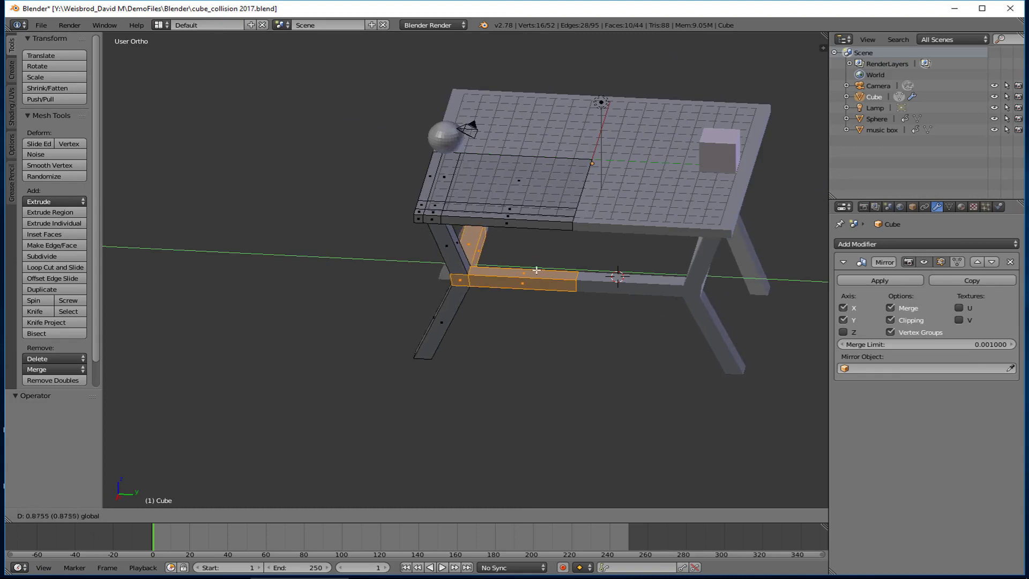
pyautogui.click(539, 270)
# Step: Move the selected crossbar joint -2.399 along X and check the legs from below
pyautogui.moveTo(539, 271); pyautogui.dragTo(666, 250, button='middle')
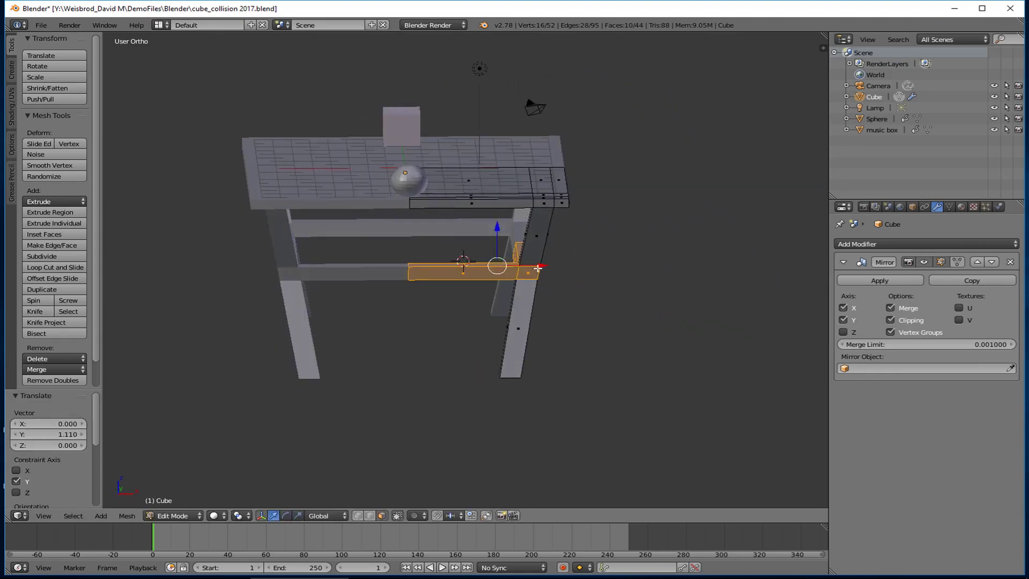
pyautogui.press('g')
pyautogui.press('x')
pyautogui.click(494, 268)
pyautogui.moveTo(493, 268); pyautogui.dragTo(353, 202, button='middle')
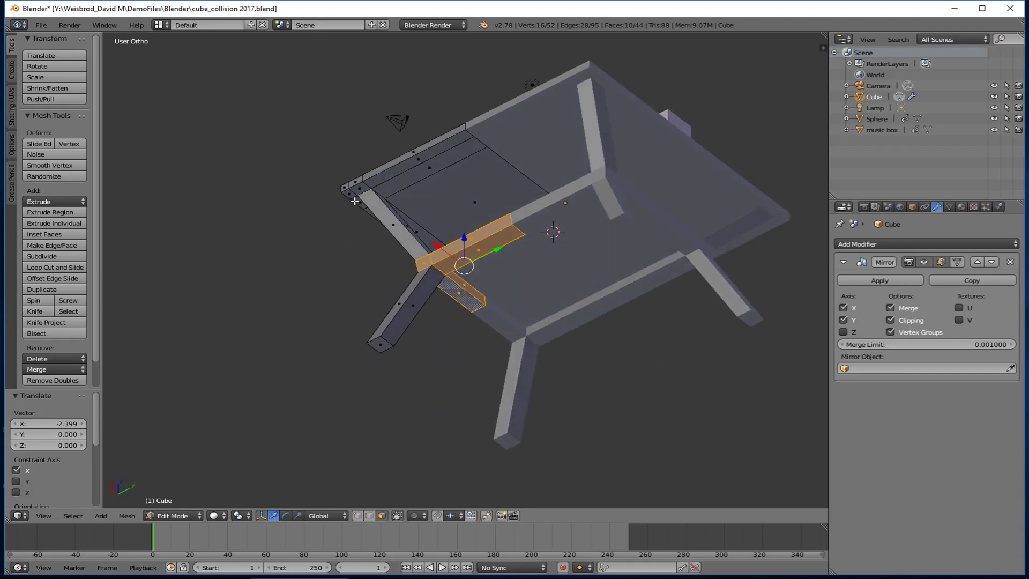
pyautogui.moveTo(429, 200); pyautogui.dragTo(472, 214, button='middle')
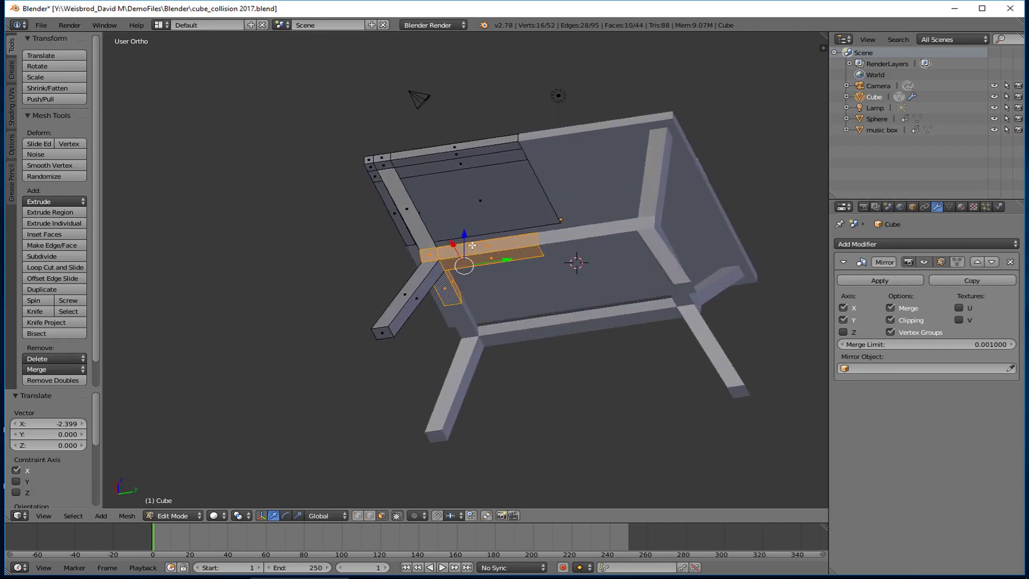
# Step: Switch to edge selection and select the edges around the top of the leg under the tabletop
pyautogui.click(370, 516)
pyautogui.moveTo(381, 298); pyautogui.dragTo(478, 143, button='middle')
pyautogui.rightClick(421, 156)
pyautogui.keyDown('shift'); pyautogui.rightClick(422, 156); pyautogui.keyUp('shift')
pyautogui.keyDown('shift'); pyautogui.rightClick(434, 155); pyautogui.keyUp('shift')
# Step: Try moving the edges at the top of the leg -1.055 along X, and undo the move
pyautogui.press('g')
pyautogui.press('x')
pyautogui.click(475, 152)
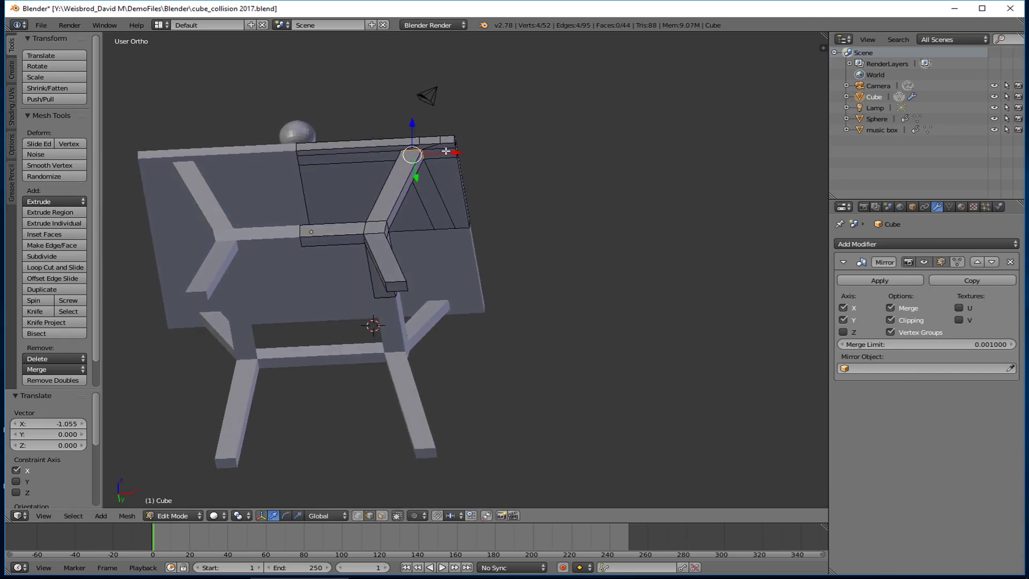
pyautogui.scroll(3, 456, 146)
pyautogui.moveTo(453, 154); pyautogui.dragTo(462, 186, button='middle')
pyautogui.hotkey('ctrl', 'z')
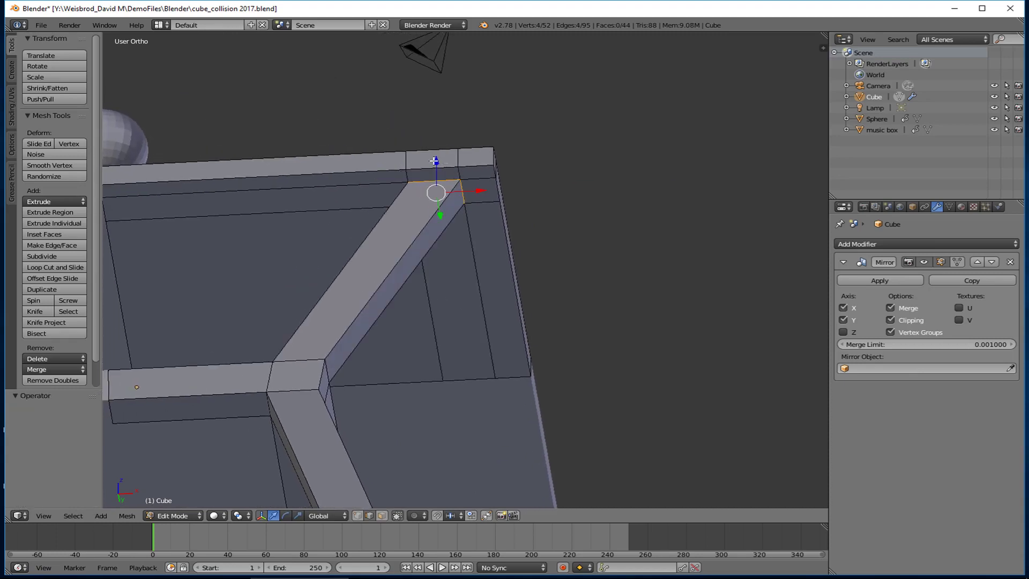
# Step: Add the remaining edges of the leg-wide strip around the tabletop's side and top to the selection and move them -0.308 along X
pyautogui.keyDown('shift'); pyautogui.rightClick(443, 155); pyautogui.keyUp('shift')
pyautogui.keyDown('shift'); pyautogui.rightClick(470, 226); pyautogui.keyUp('shift')
pyautogui.keyDown('shift'); pyautogui.rightClick(433, 292); pyautogui.keyUp('shift')
pyautogui.moveTo(469, 226); pyautogui.dragTo(469, 316, button='middle')
pyautogui.keyDown('shift'); pyautogui.rightClick(464, 224); pyautogui.keyUp('shift')
pyautogui.keyDown('shift'); pyautogui.rightClick(401, 234); pyautogui.keyUp('shift')
pyautogui.keyDown('shift'); pyautogui.rightClick(408, 227); pyautogui.keyUp('shift')
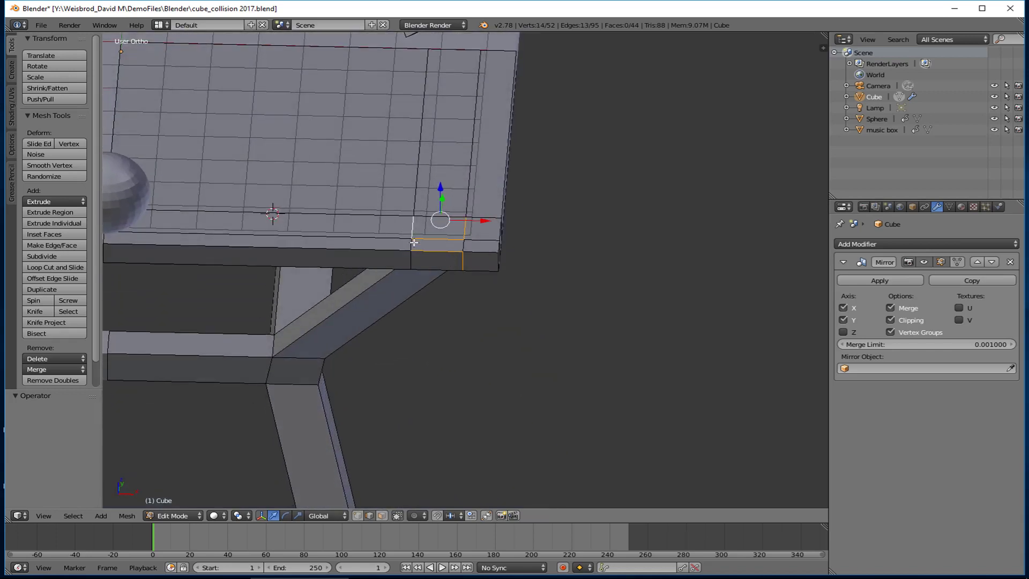
pyautogui.keyDown('shift'); pyautogui.rightClick(417, 202); pyautogui.keyUp('shift')
pyautogui.keyDown('shift'); pyautogui.rightClick(471, 206); pyautogui.keyUp('shift')
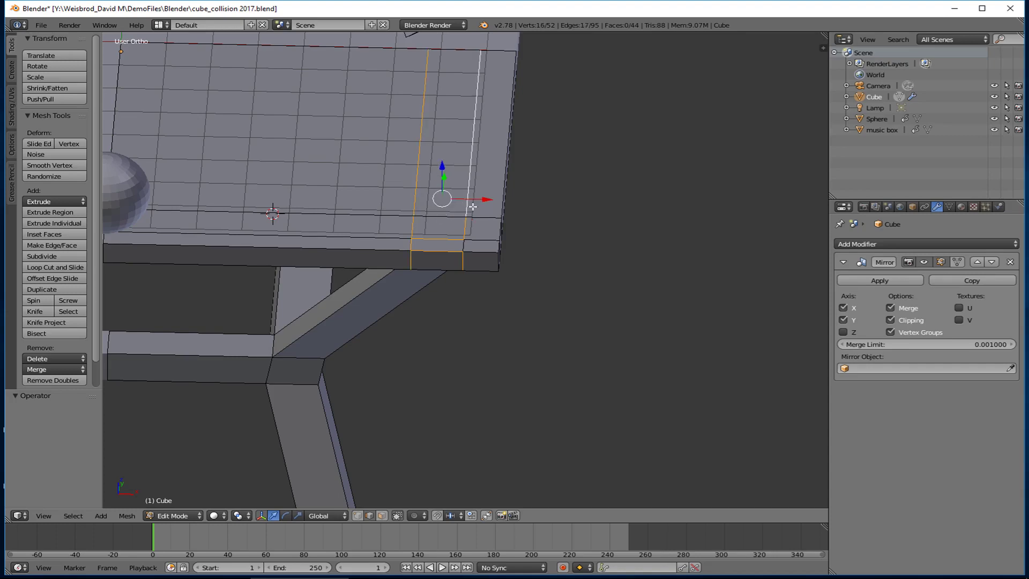
pyautogui.press('f')
pyautogui.moveTo(467, 231); pyautogui.dragTo(375, 144, button='middle')
pyautogui.press('g')
pyautogui.press('x')
pyautogui.click(469, 196)
# Step: Extend the selection with the crossing strip's edges around the tabletop's side and top, and move the selection 0.164 along Y
pyautogui.keyDown('shift'); pyautogui.rightClick(350, 162); pyautogui.keyUp('shift')
pyautogui.keyDown('shift'); pyautogui.rightClick(329, 226); pyautogui.keyUp('shift')
pyautogui.keyDown('shift'); pyautogui.rightClick(324, 280); pyautogui.keyUp('shift')
pyautogui.keyDown('shift'); pyautogui.rightClick(393, 162); pyautogui.keyUp('shift')
pyautogui.keyDown('shift'); pyautogui.rightClick(356, 138); pyautogui.keyUp('shift')
pyautogui.moveTo(355, 137); pyautogui.dragTo(354, 240, button='middle')
pyautogui.keyDown('shift'); pyautogui.rightClick(337, 231); pyautogui.keyUp('shift')
pyautogui.keyDown('shift'); pyautogui.rightClick(377, 211); pyautogui.keyUp('shift')
pyautogui.keyDown('shift'); pyautogui.rightClick(360, 161); pyautogui.keyUp('shift')
pyautogui.keyDown('shift'); pyautogui.rightClick(318, 160); pyautogui.keyUp('shift')
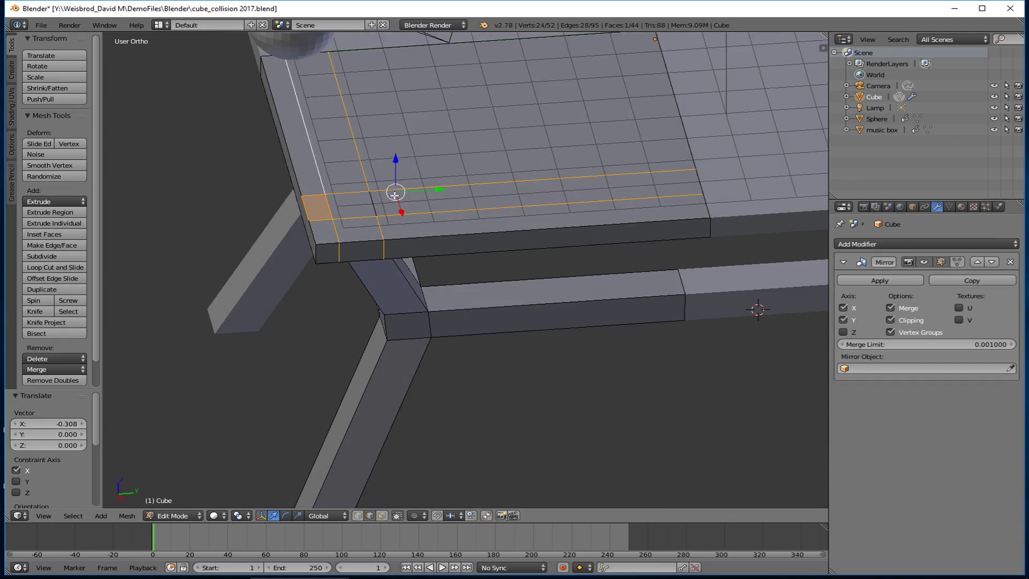
pyautogui.keyDown('shift'); pyautogui.rightClick(385, 203); pyautogui.keyUp('shift')
pyautogui.press('g')
pyautogui.press('y')
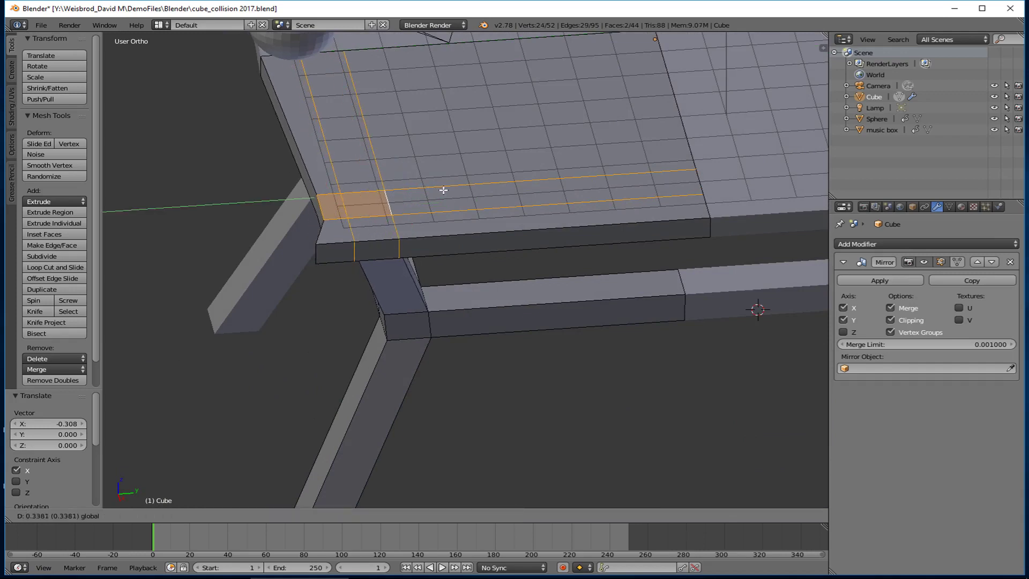
pyautogui.click(441, 188)
# Step: Select only the edges at the top of the leg under the tabletop and move them 0.747 along Y
pyautogui.moveTo(457, 207); pyautogui.dragTo(514, 174, button='middle')
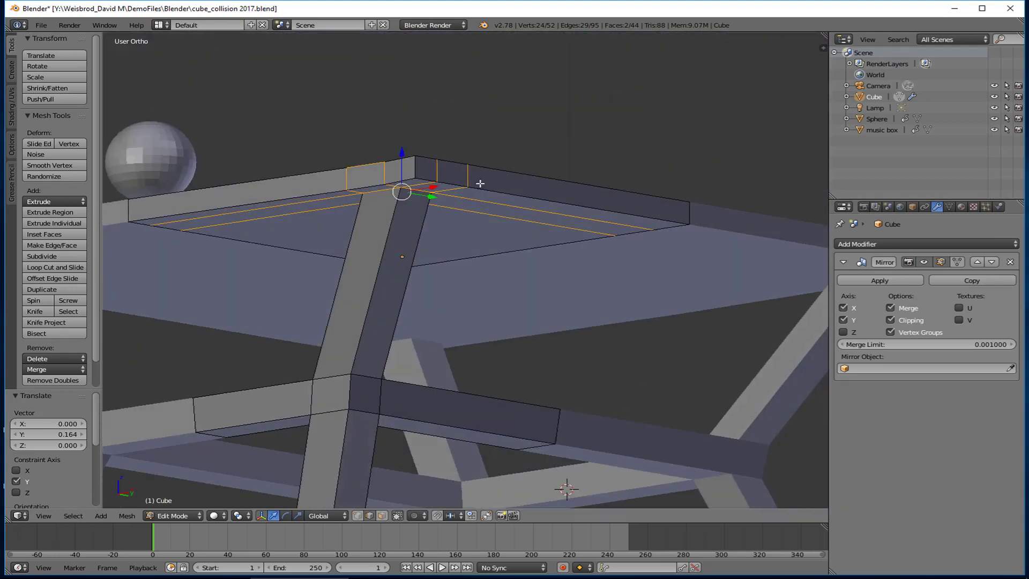
pyautogui.scroll(3, 389, 181)
pyautogui.moveTo(389, 182); pyautogui.dragTo(233, 153, button='middle')
pyautogui.rightClick(395, 138)
pyautogui.keyDown('shift'); pyautogui.rightClick(366, 148); pyautogui.keyUp('shift')
pyautogui.moveTo(407, 154); pyautogui.dragTo(247, 182, button='middle')
pyautogui.moveTo(403, 144); pyautogui.dragTo(438, 149)
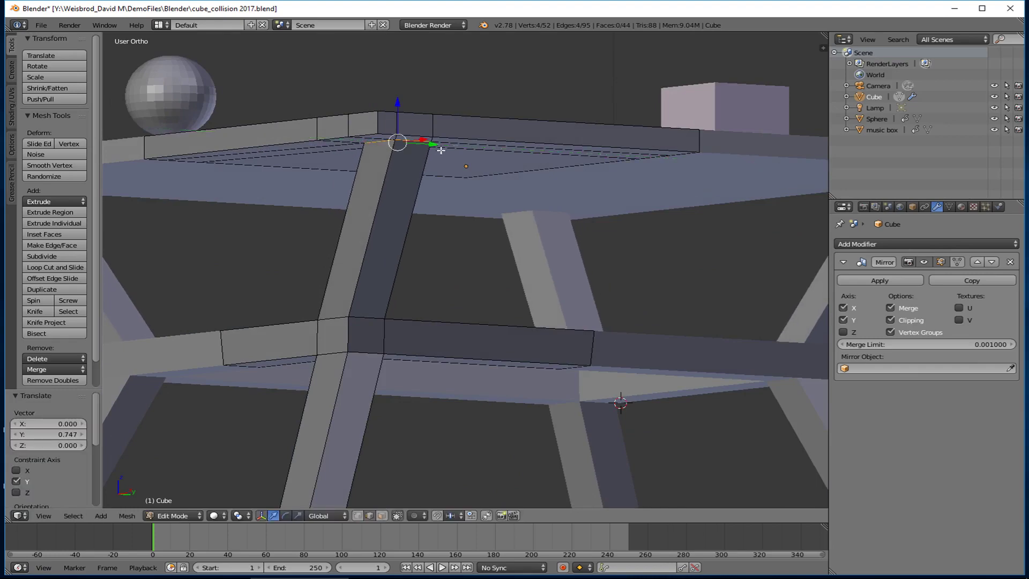
# Step: Move the selected top end of the leg -0.511 along X
pyautogui.moveTo(437, 149); pyautogui.dragTo(489, 104, button='middle')
pyautogui.moveTo(413, 120); pyautogui.dragTo(340, 126, button='middle')
pyautogui.moveTo(415, 126); pyautogui.dragTo(450, 134, button='middle')
pyautogui.moveTo(450, 133); pyautogui.dragTo(419, 142)
pyautogui.scroll(-3, 448, 165)
pyautogui.moveTo(448, 165); pyautogui.dragTo(348, 242, button='middle')
pyautogui.scroll(-3, 426, 211)
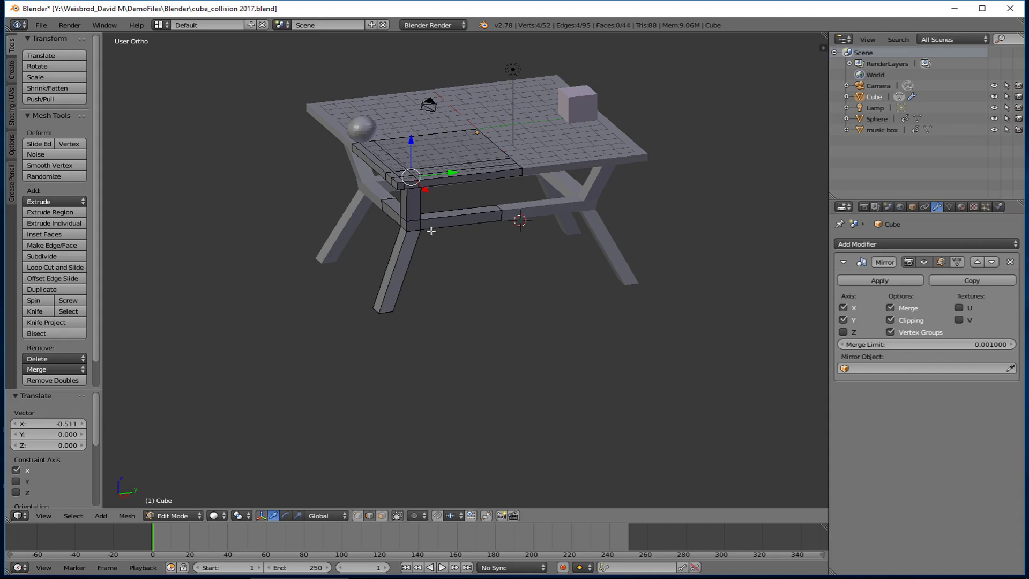
# Step: Select the inner top edges that run along the tabletop's X-facing side, up to the corner
pyautogui.scroll(6, 410, 233)
pyautogui.keyDown('shift'); pyautogui.moveTo(585, 158); pyautogui.dragTo(503, 309, button='middle'); pyautogui.keyUp('shift')
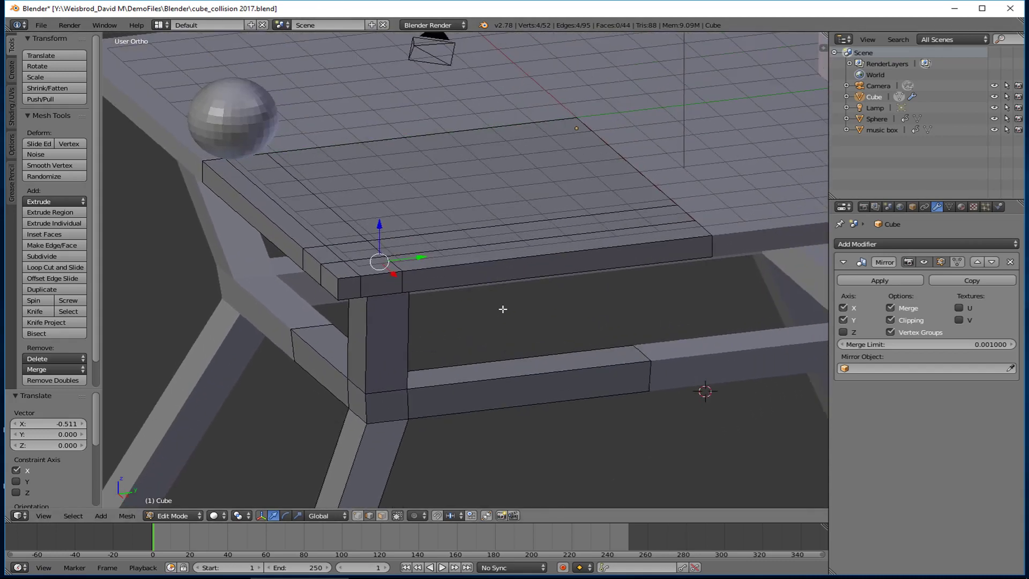
pyautogui.keyDown('alt'); pyautogui.rightClick(478, 247); pyautogui.keyUp('alt')
pyautogui.keyDown('shift'); pyautogui.rightClick(345, 263); pyautogui.keyUp('shift')
pyautogui.keyDown('shift'); pyautogui.rightClick(338, 263); pyautogui.keyUp('shift')
# Step: Try moving the selected tabletop edges freely, and undo the move
pyautogui.press('g')
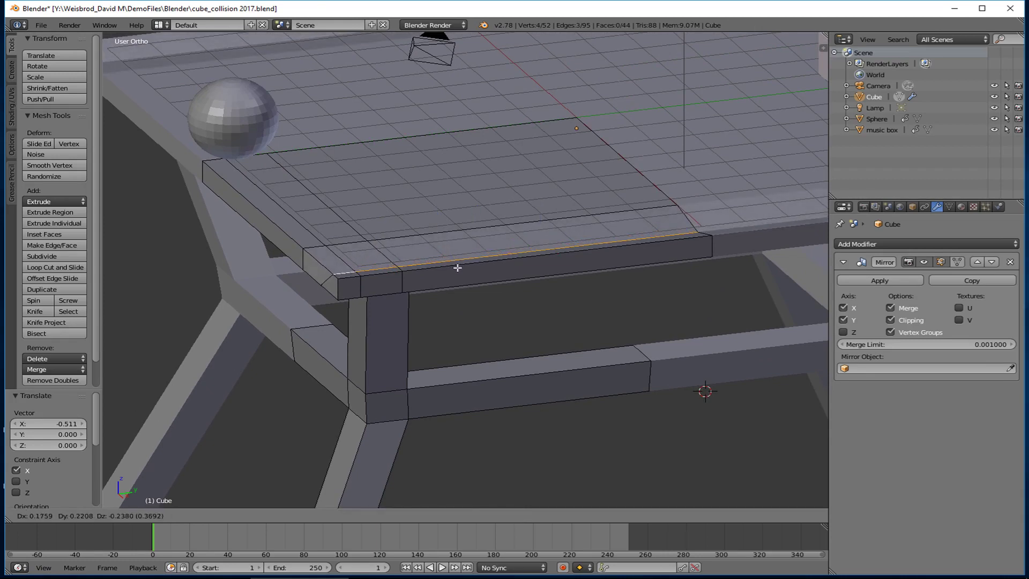
pyautogui.rightClick(456, 266)
pyautogui.moveTo(456, 266); pyautogui.dragTo(550, 269, button='middle')
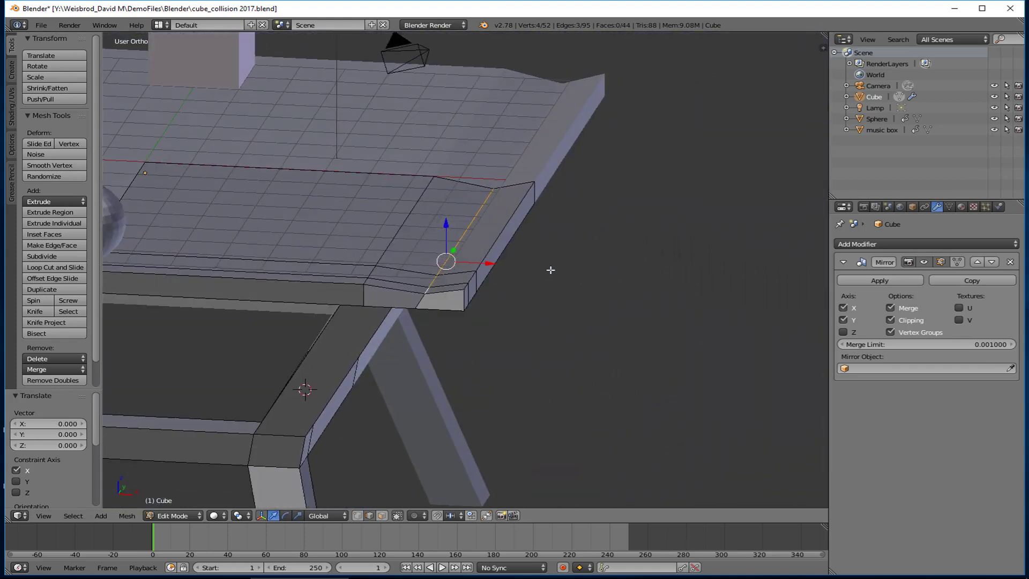
pyautogui.hotkey('ctrl', 'z')
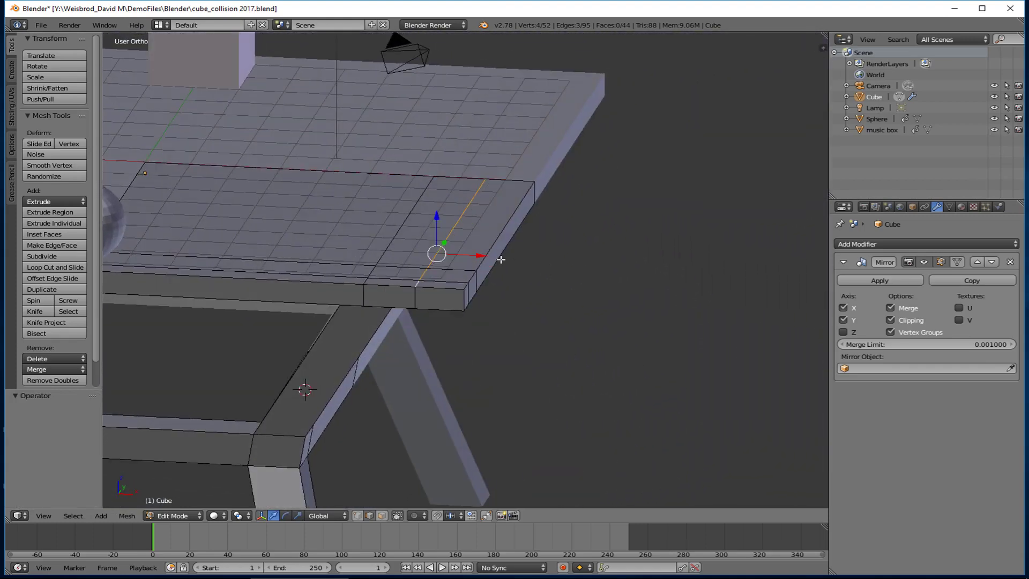
# Step: Move the selected inner edges outward along X, and lower the outer top edges of both tabletop sides slightly along Z
pyautogui.moveTo(487, 256); pyautogui.dragTo(516, 257)
pyautogui.rightClick(485, 256)
pyautogui.keyDown('shift'); pyautogui.rightClick(470, 278); pyautogui.keyUp('shift')
pyautogui.keyDown('shift'); pyautogui.rightClick(464, 288); pyautogui.keyUp('shift')
pyautogui.keyDown('shift'); pyautogui.rightClick(461, 290); pyautogui.keyUp('shift')
pyautogui.keyDown('shift'); pyautogui.rightClick(447, 290); pyautogui.keyUp('shift')
pyautogui.keyDown('shift'); pyautogui.rightClick(349, 284); pyautogui.keyUp('shift')
pyautogui.moveTo(406, 232); pyautogui.dragTo(405, 236)
# Step: Select the two inner top edges along the tabletop's Y-facing side and move them -0.312 along Y
pyautogui.moveTo(405, 236); pyautogui.dragTo(355, 233, button='middle')
pyautogui.rightClick(344, 256)
pyautogui.keyDown('shift'); pyautogui.rightClick(372, 284); pyautogui.keyUp('shift')
pyautogui.moveTo(353, 244)
pyautogui.mouseDown()
pyautogui.moveTo(361, 239)
pyautogui.moveTo(352, 244)
pyautogui.mouseUp()
# Step: In vertex selection, select the rim vertex next to the tabletop corner and move it -0.307 along Y
pyautogui.moveTo(352, 244); pyautogui.dragTo(423, 293, button='middle')
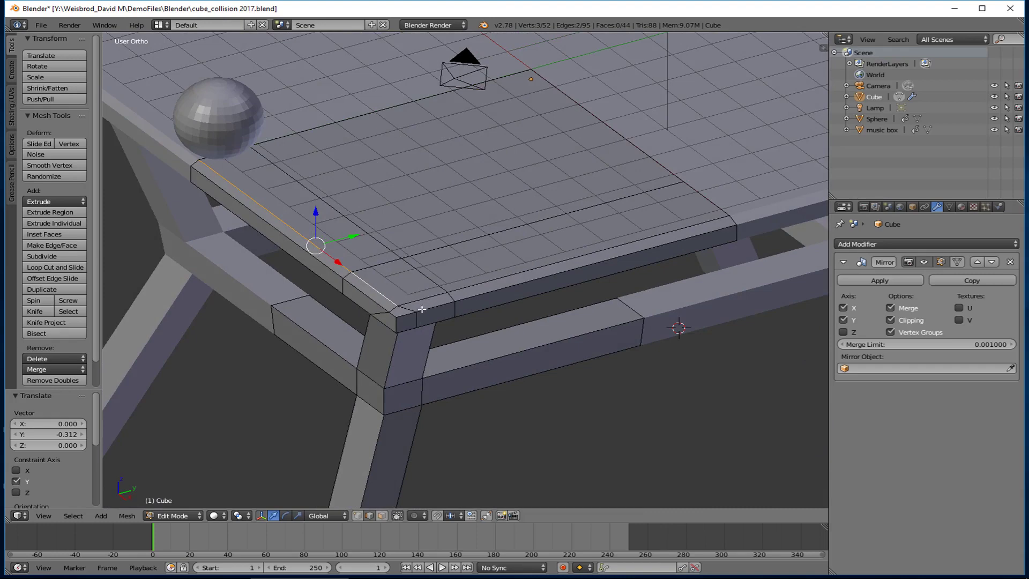
pyautogui.rightClick(419, 312)
pyautogui.press('g')
pyautogui.press('y')
pyautogui.click(437, 303)
# Step: Examine the bevelled rim at the tabletop's corners up close, and the overall shape of the mirrored table
pyautogui.moveTo(437, 303); pyautogui.dragTo(259, 276, button='middle')
pyautogui.scroll(4, 349, 327)
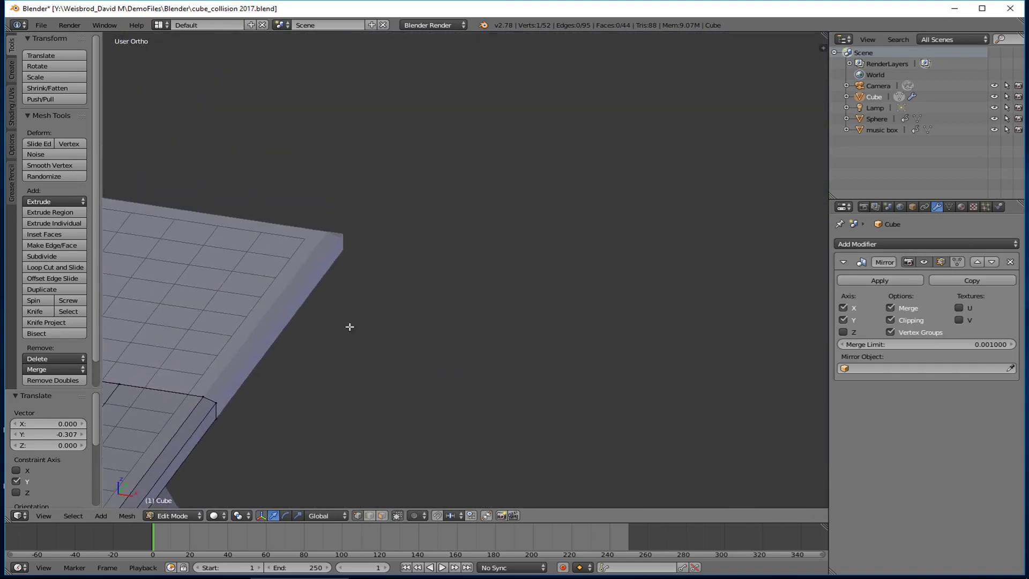
pyautogui.moveTo(363, 205); pyautogui.dragTo(523, 285, button='middle')
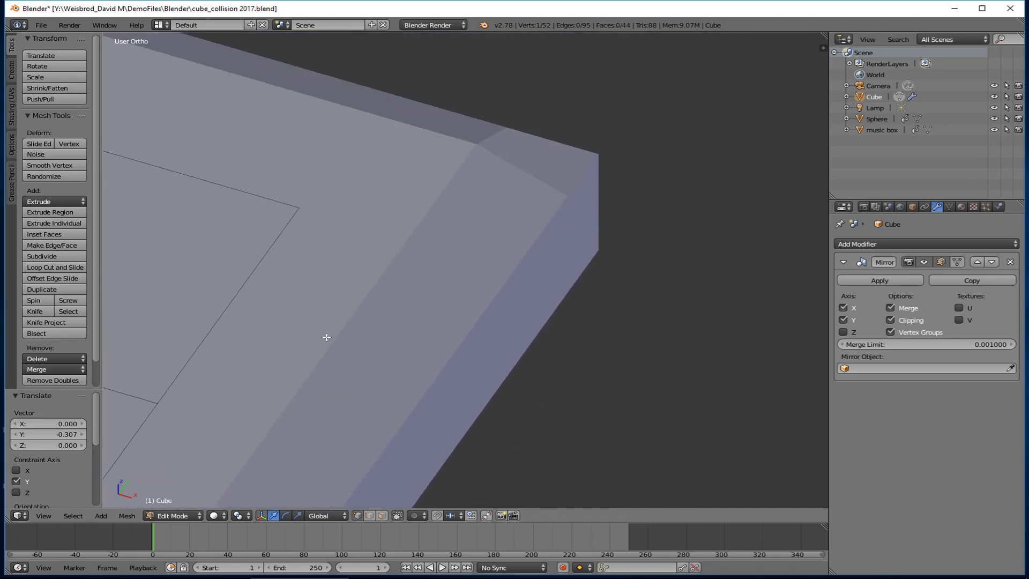
pyautogui.scroll(-5, 320, 337)
pyautogui.scroll(3, 604, 91)
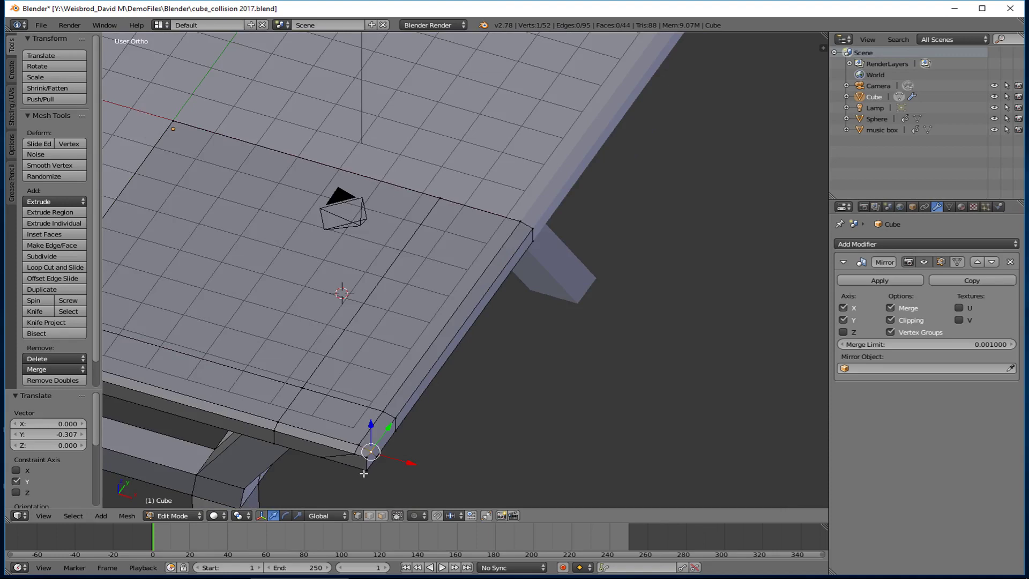
pyautogui.moveTo(365, 464); pyautogui.dragTo(272, 415, button='middle')
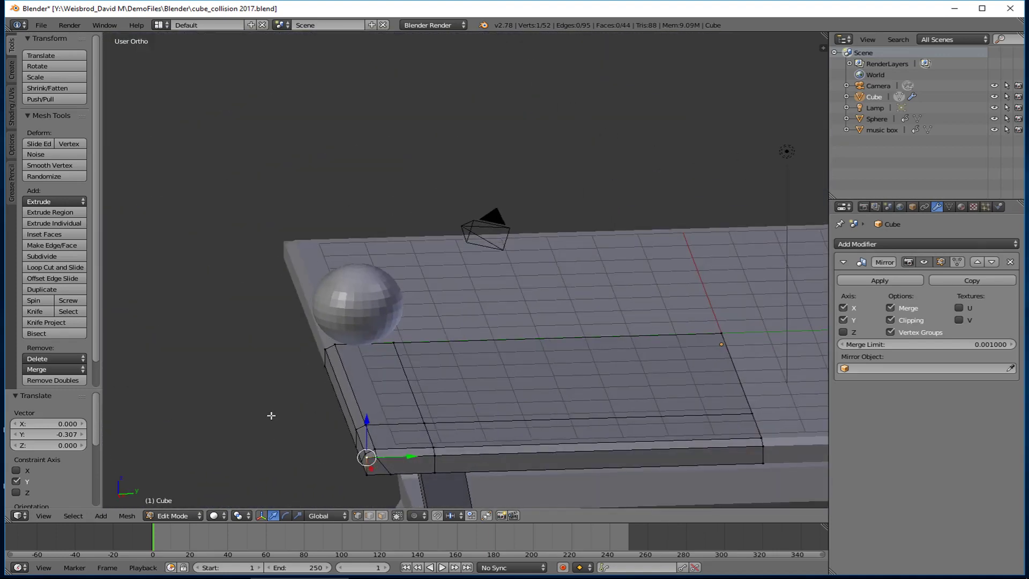
pyautogui.scroll(-3, 443, 397)
pyautogui.keyDown('shift'); pyautogui.moveTo(442, 398); pyautogui.dragTo(346, 335, button='middle'); pyautogui.keyUp('shift')
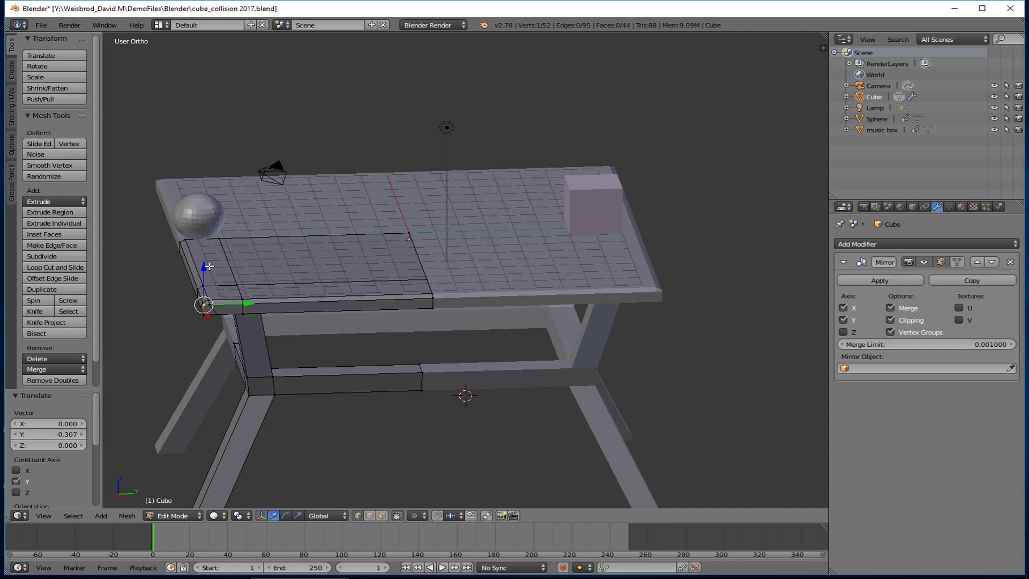
pyautogui.press('KP_4')
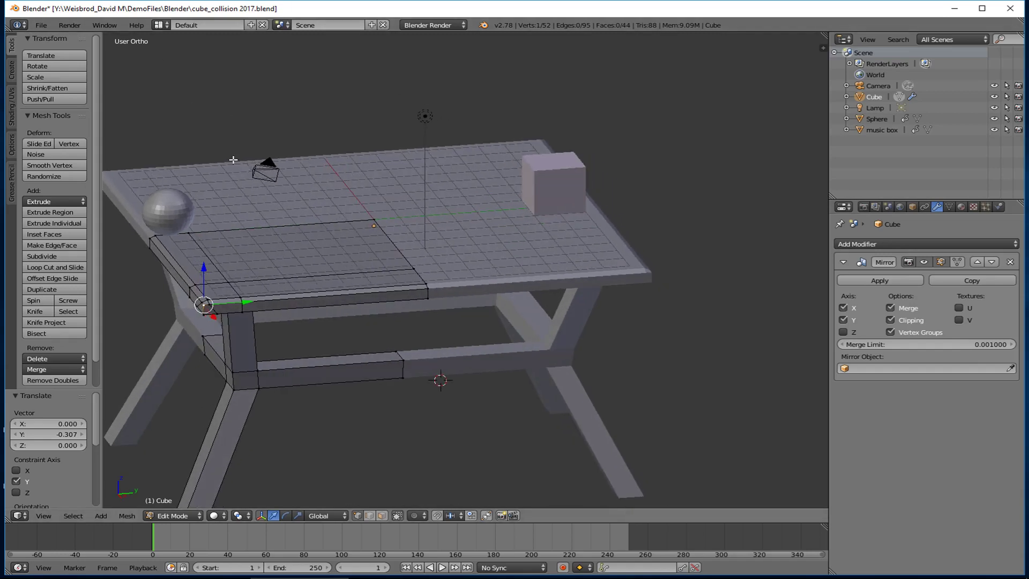